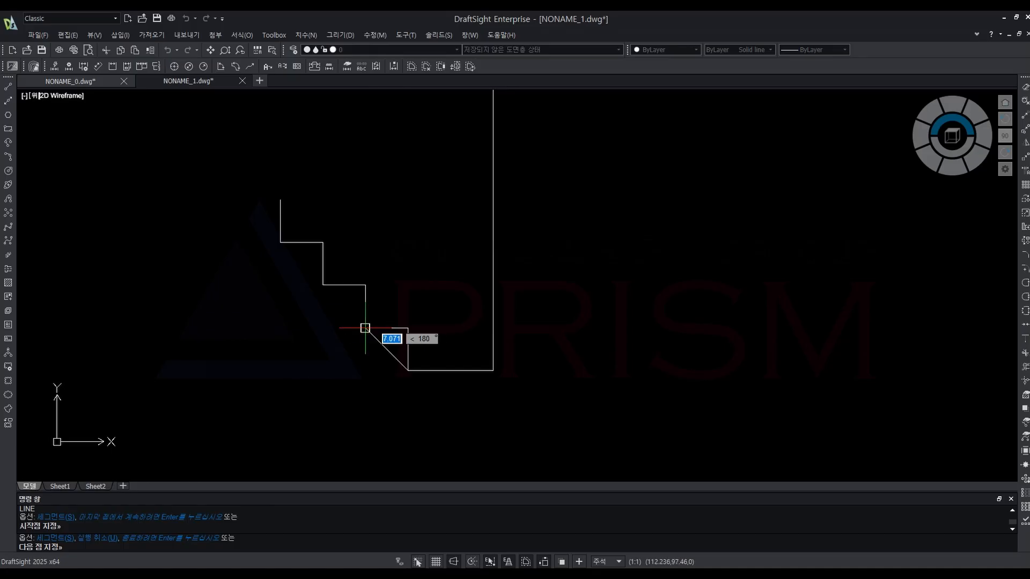
# Finish the diagonal line across the lowest stair step and delete the two step lines it replaces.
pyautogui.click(365, 328)
pyautogui.press('Escape')
pyautogui.click(418, 344)
pyautogui.click(393, 308)
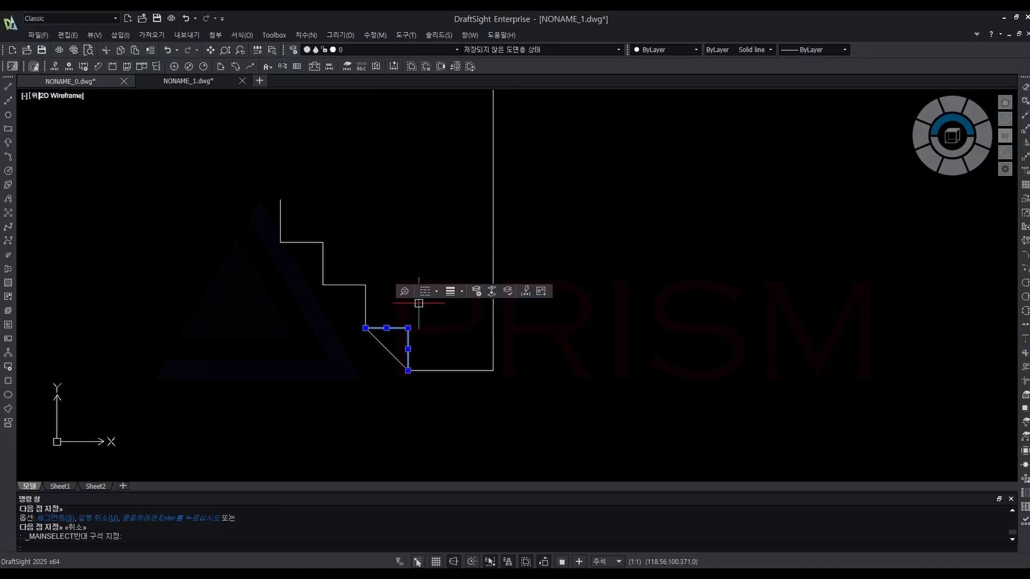
pyautogui.press('Delete')
# Move the remaining stair-shaped lines 5 units to the left.
pyautogui.moveTo(417, 309); pyautogui.dragTo(459, 317, button='middle')
pyautogui.click(424, 313)
pyautogui.click(269, 213)
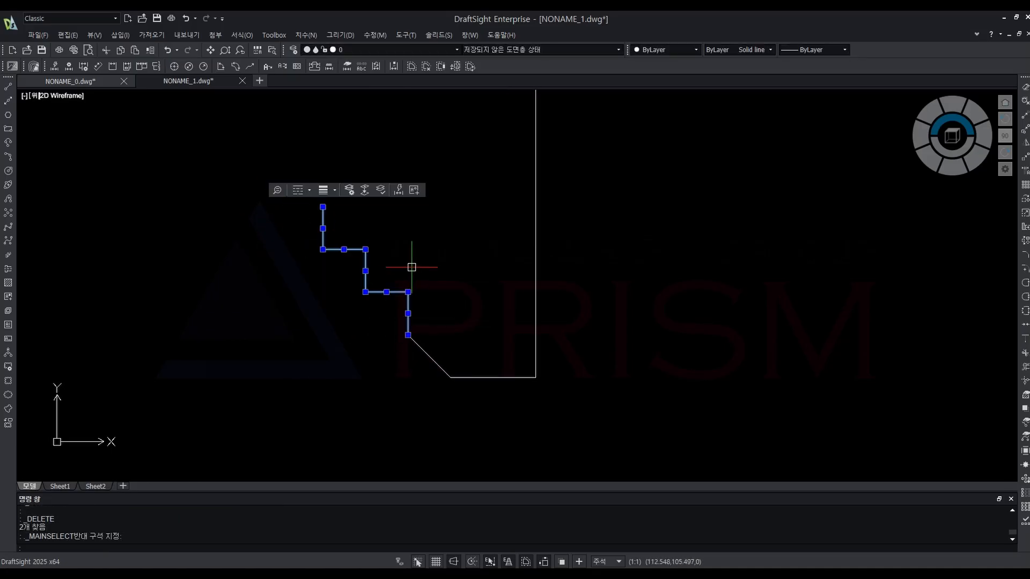
pyautogui.write('m')
pyautogui.press('space')
pyautogui.click(655, 238)
pyautogui.write('5')
pyautogui.press('Return')
pyautogui.press('Escape')
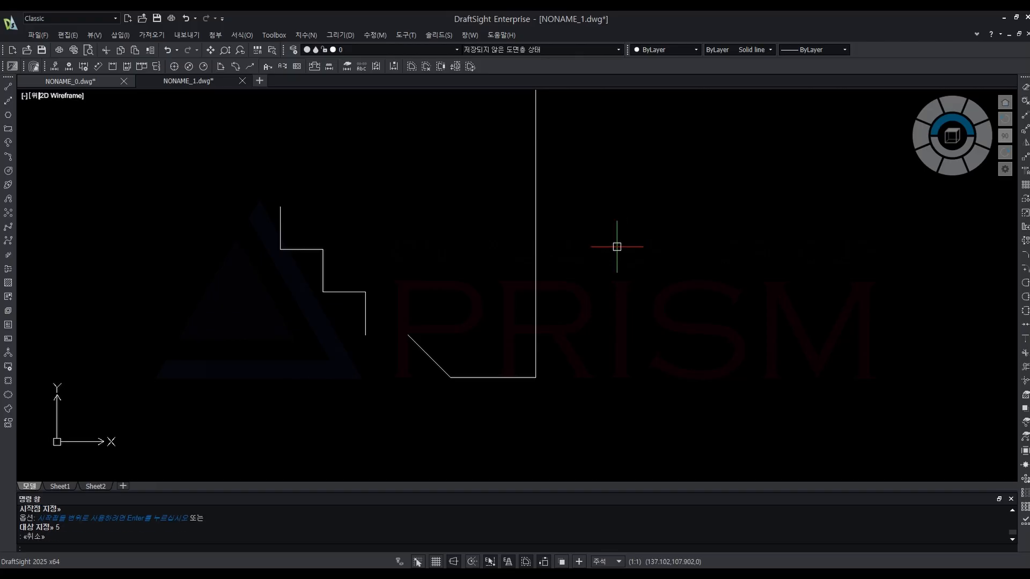
# Draw horizontal lines from the stair's lower end to the diagonal's upper end and from there to the vertical centre line.
pyautogui.write('l')
pyautogui.press('space')
pyautogui.click(366, 336)
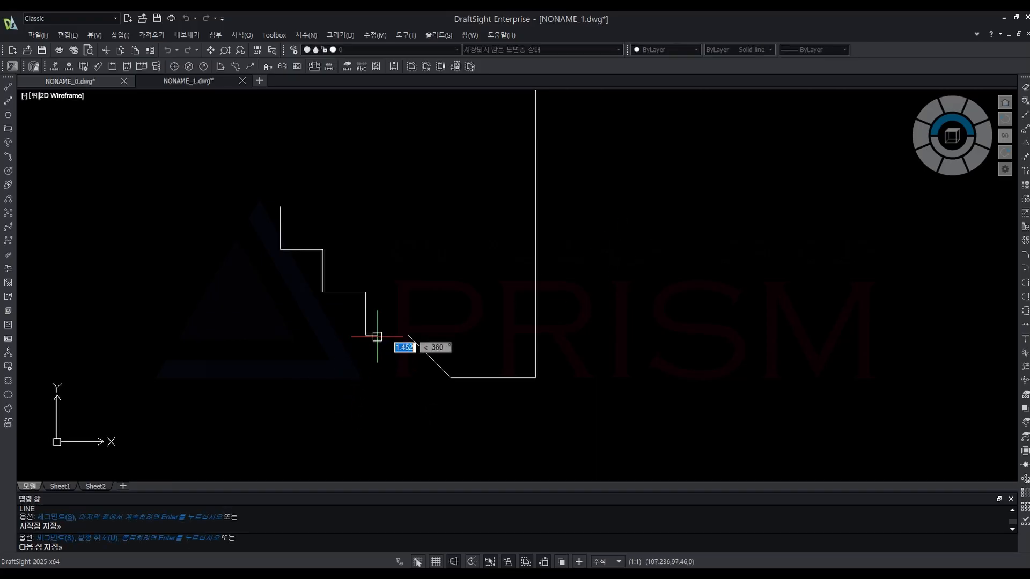
pyautogui.click(409, 335)
pyautogui.press('Escape')
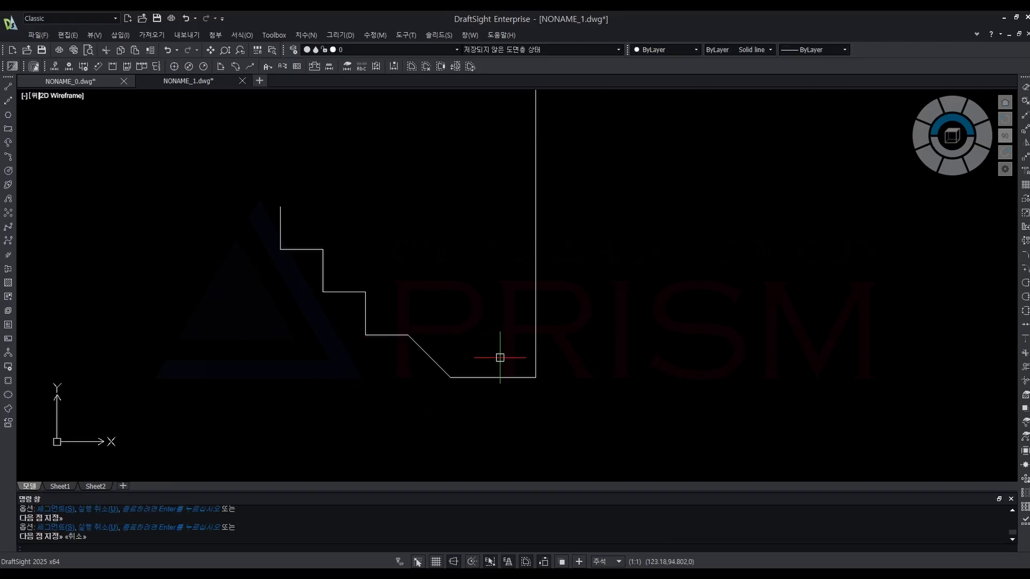
pyautogui.press('space')
pyautogui.click(409, 335)
pyautogui.click(536, 335)
pyautogui.press('Escape')
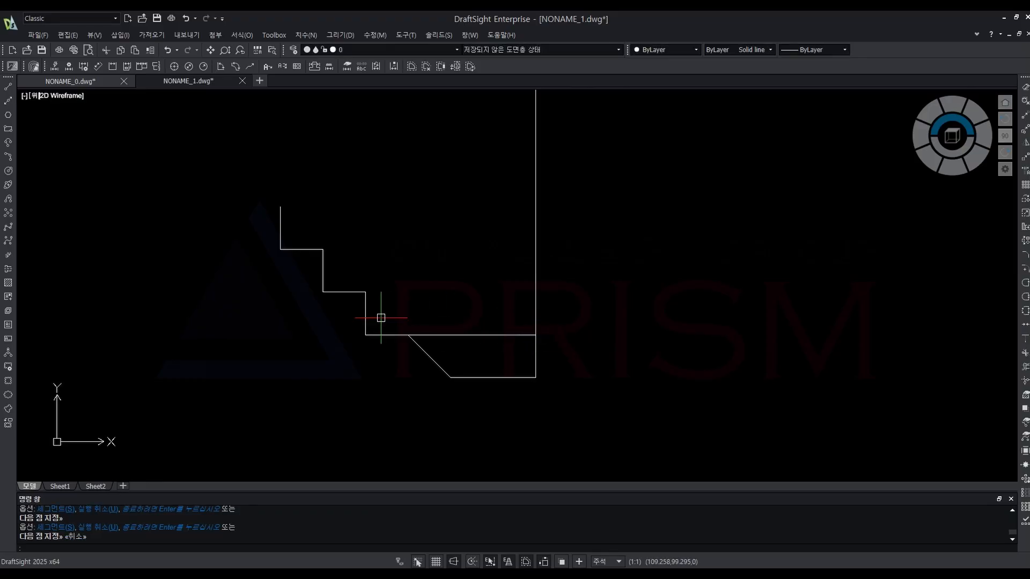
# Draw a diagonal from the stair's lower end to its upper-left corner and delete the step lines beside it.
pyautogui.press('space')
pyautogui.click(366, 334)
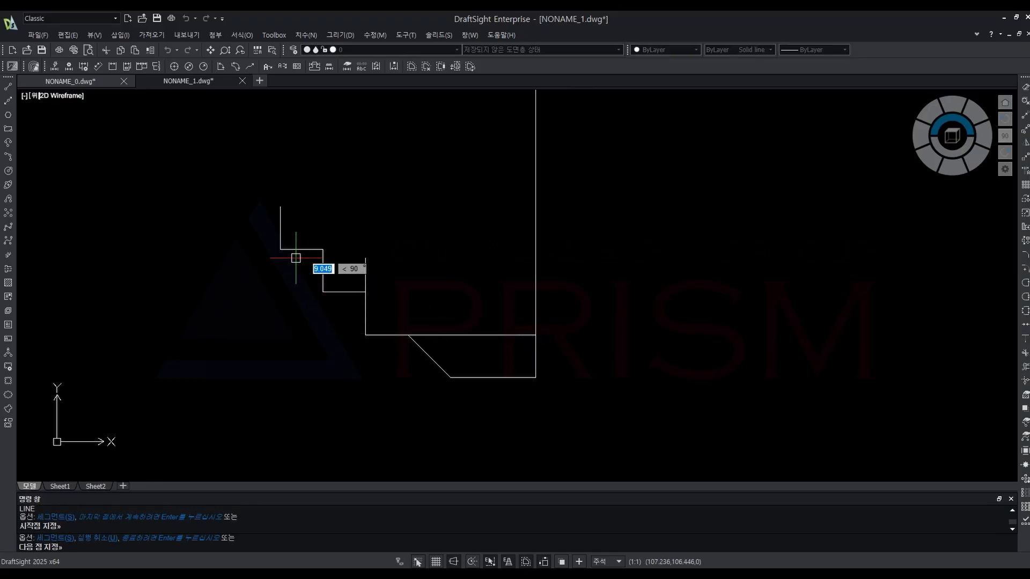
pyautogui.click(280, 249)
pyautogui.press('Escape')
pyautogui.click(369, 296)
pyautogui.click(349, 270)
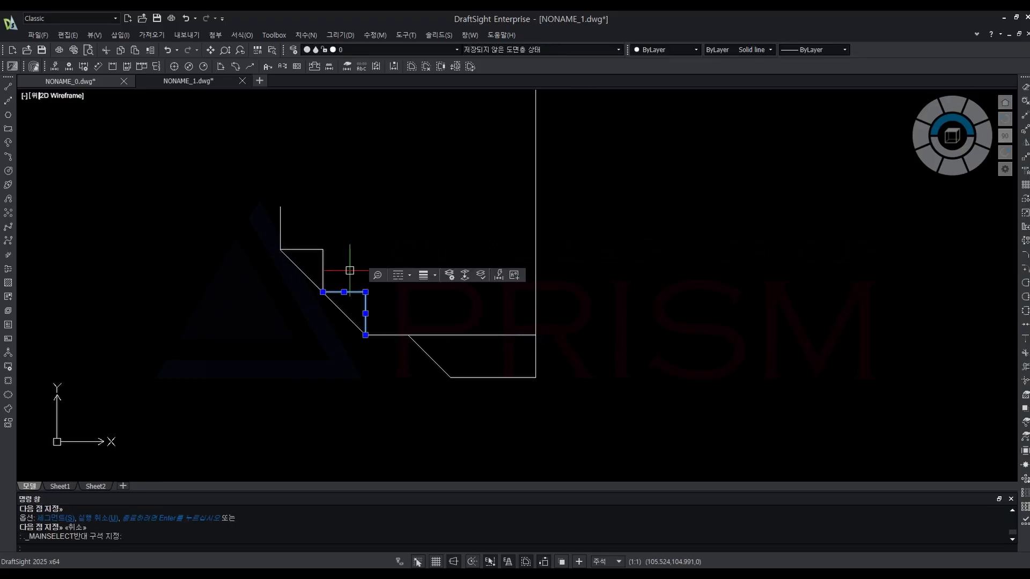
pyautogui.press('Delete')
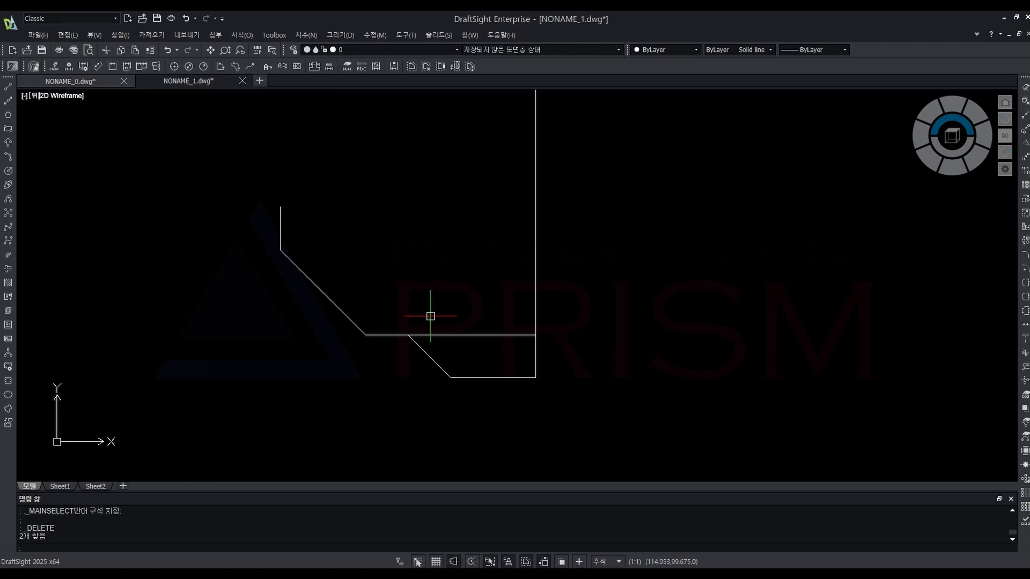
# Draw horizontal lines from the long diagonal's midpoint and from its upper end to the vertical centre line.
pyautogui.press('space')
pyautogui.click(323, 291)
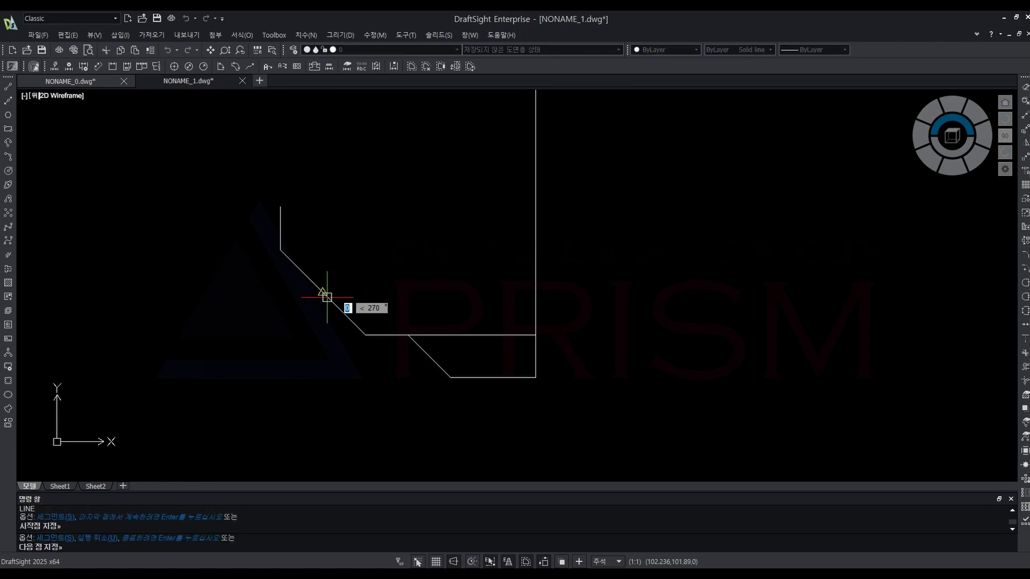
pyautogui.click(536, 291)
pyautogui.press('Escape')
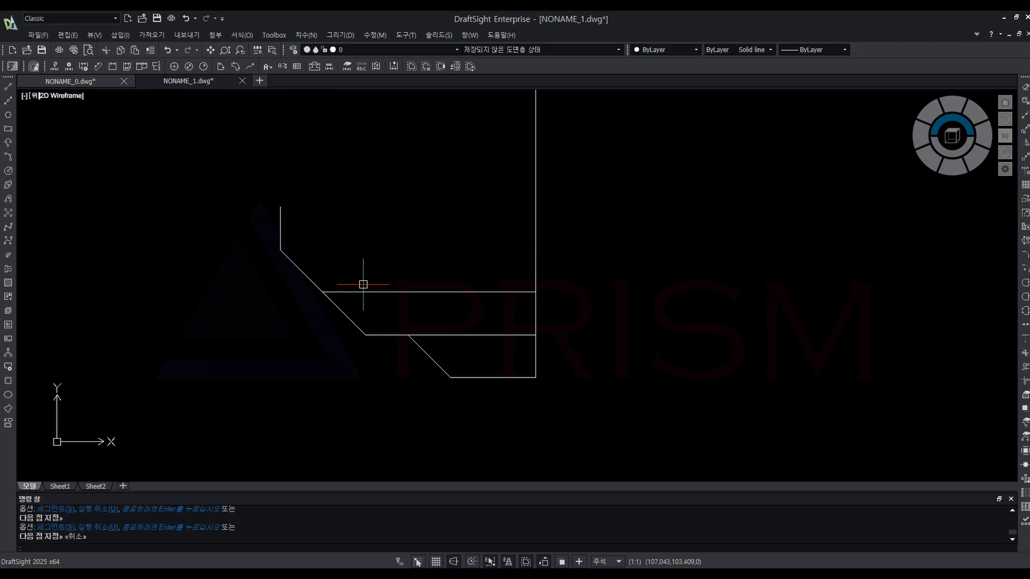
pyautogui.press('space')
pyautogui.click(280, 250)
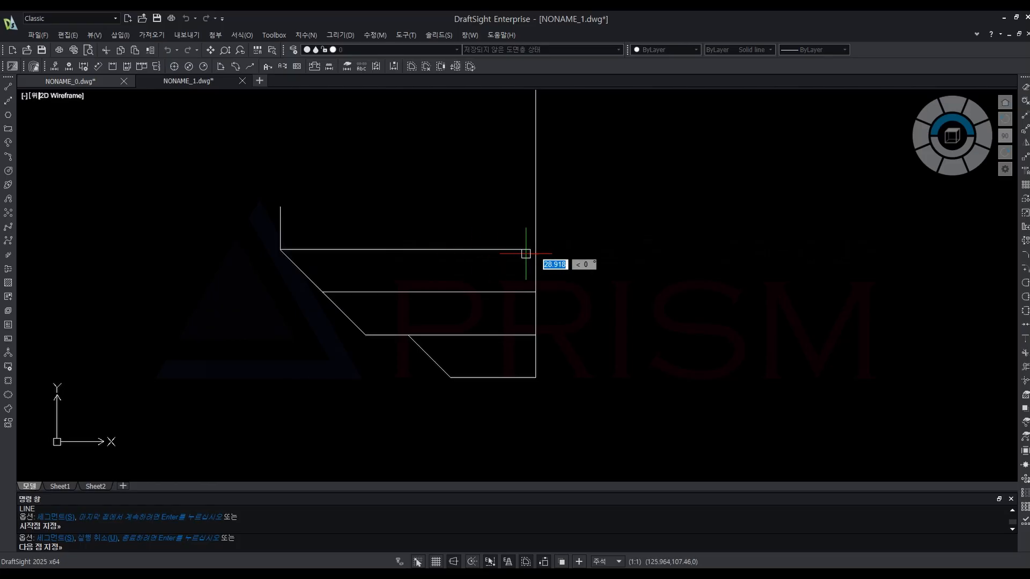
pyautogui.press('Escape')
pyautogui.press('Escape')
# Delete the short vertical line above the upper end of the long diagonal.
pyautogui.moveTo(536, 250); pyautogui.dragTo(540, 304, button='middle')
pyautogui.click(304, 278)
pyautogui.click(257, 246)
pyautogui.press('Delete')
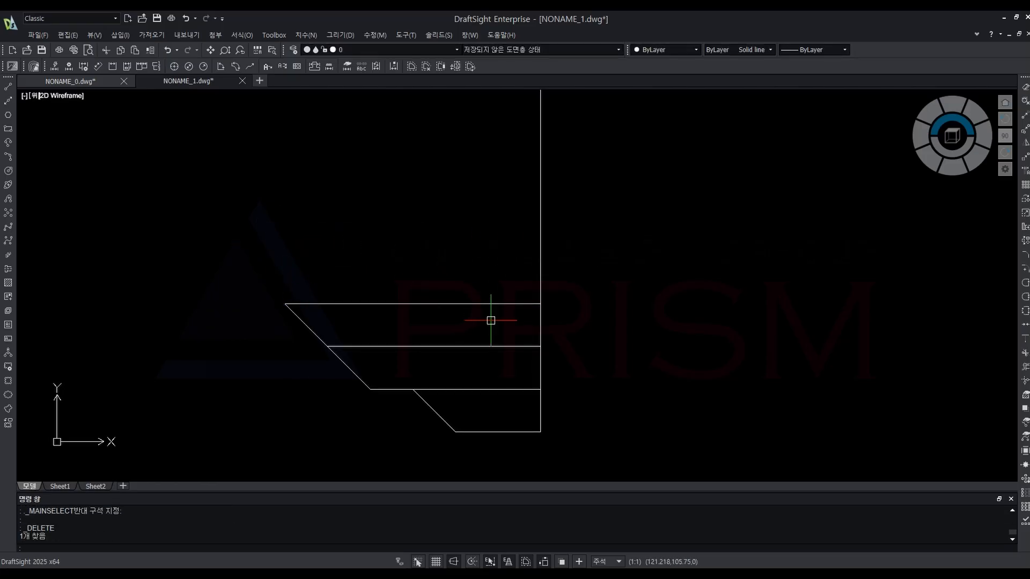
# Draw a vertical line 30 units upward from the left end of the uppermost horizontal line of the base.
pyautogui.scroll(-4, 499, 381)
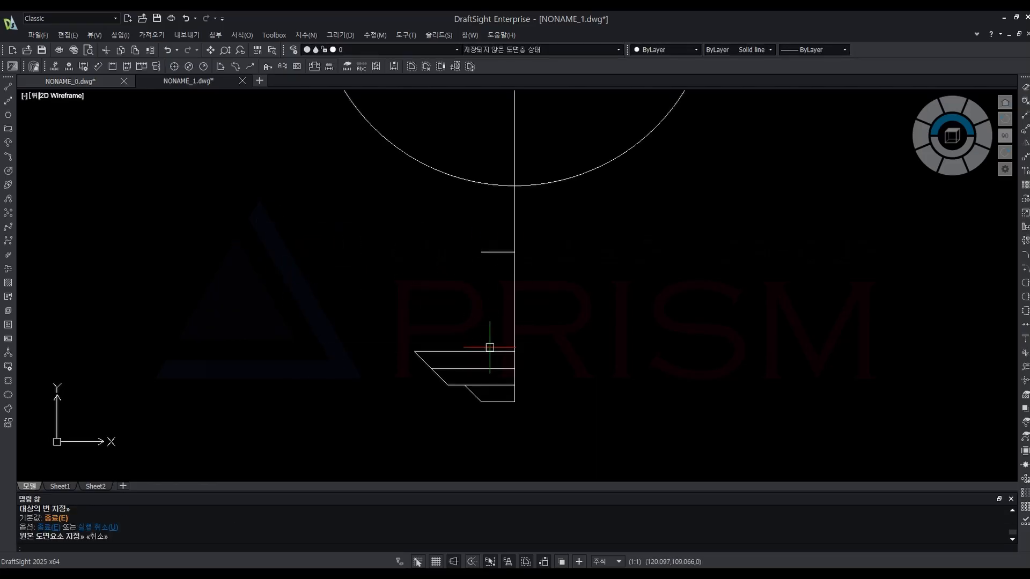
pyautogui.press('l')
pyautogui.press('space')
pyautogui.click(415, 351)
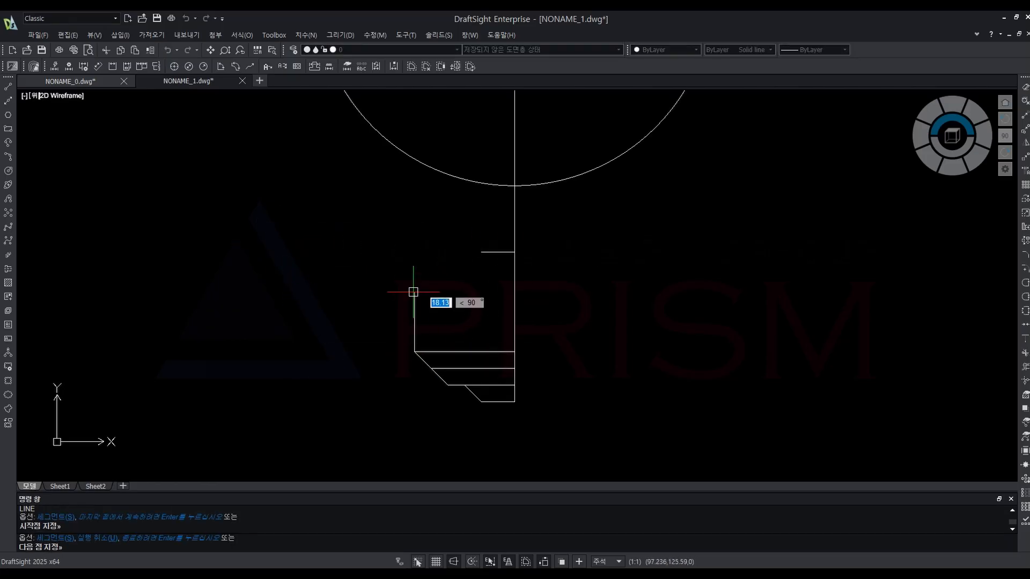
pyautogui.press('Escape')
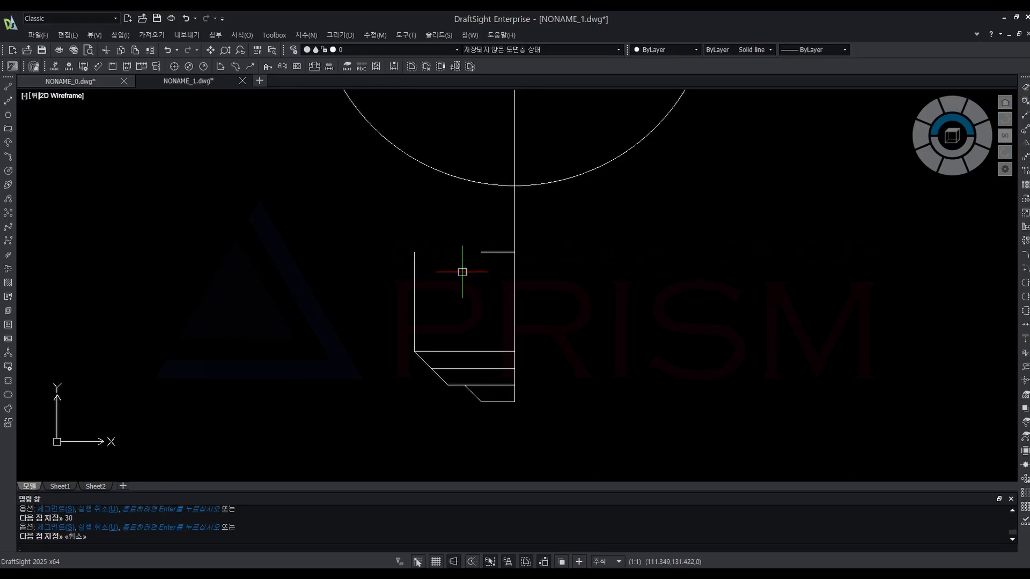
# Delete the short horizontal line attached to the centre line below the circle.
pyautogui.click(488, 251)
pyautogui.press('Delete')
pyautogui.press('Escape')
pyautogui.press('Escape')
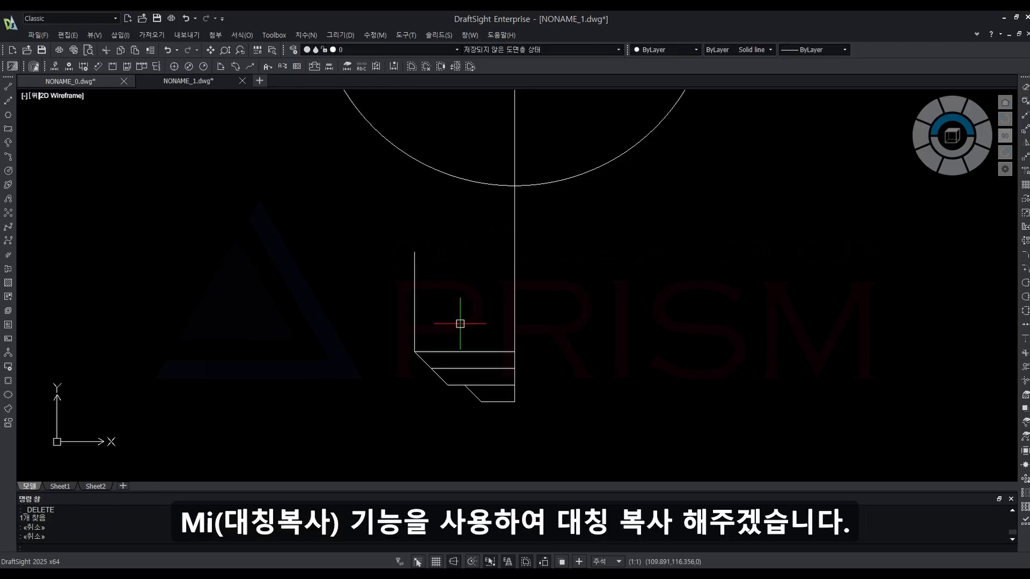
# Mirror the left half of the base about the vertical centre line, keeping the original lines.
pyautogui.scroll(2, 467, 340)
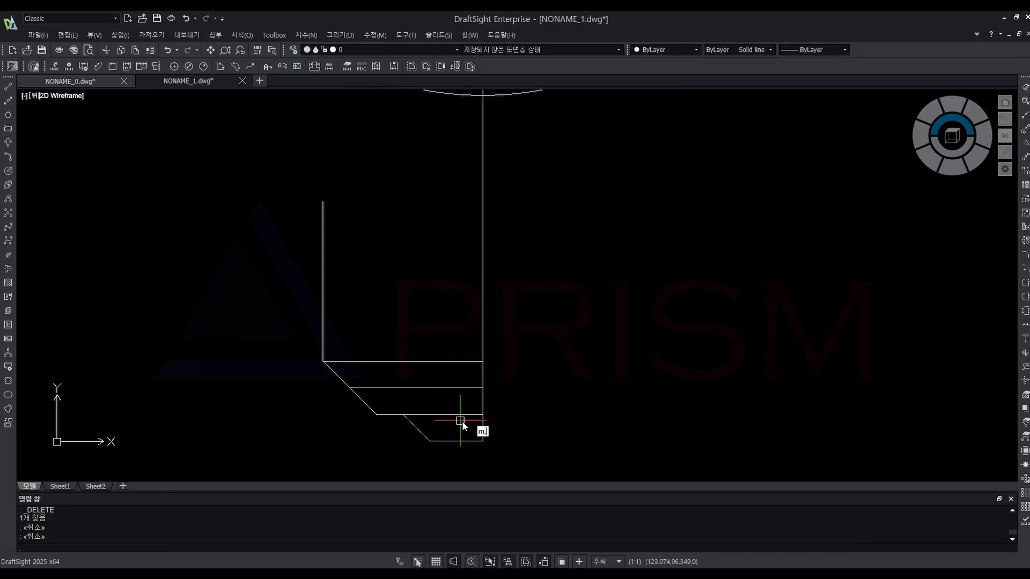
pyautogui.write('mi')
pyautogui.press('Return')
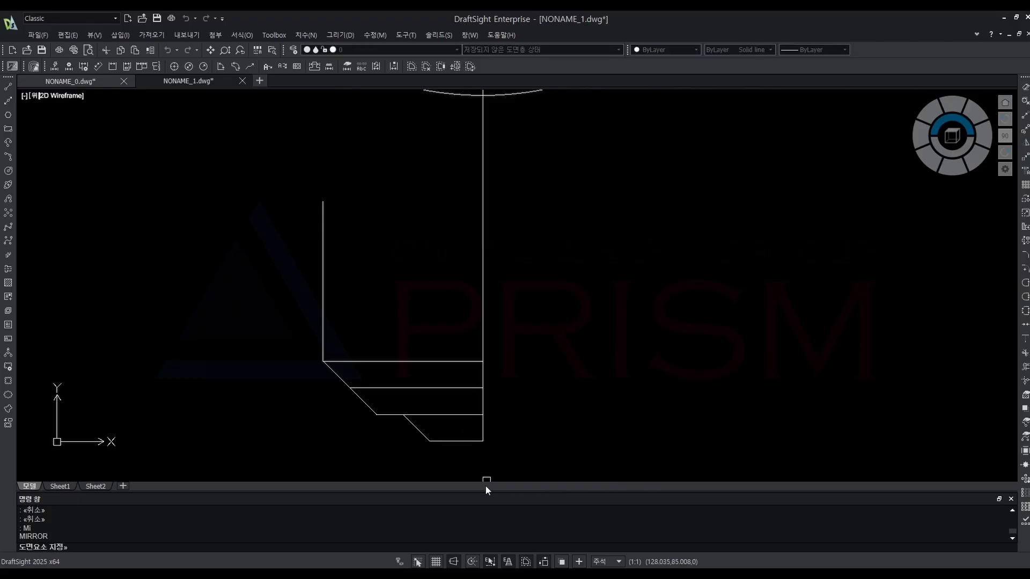
pyautogui.moveTo(474, 454); pyautogui.dragTo(306, 260)
pyautogui.press('Return')
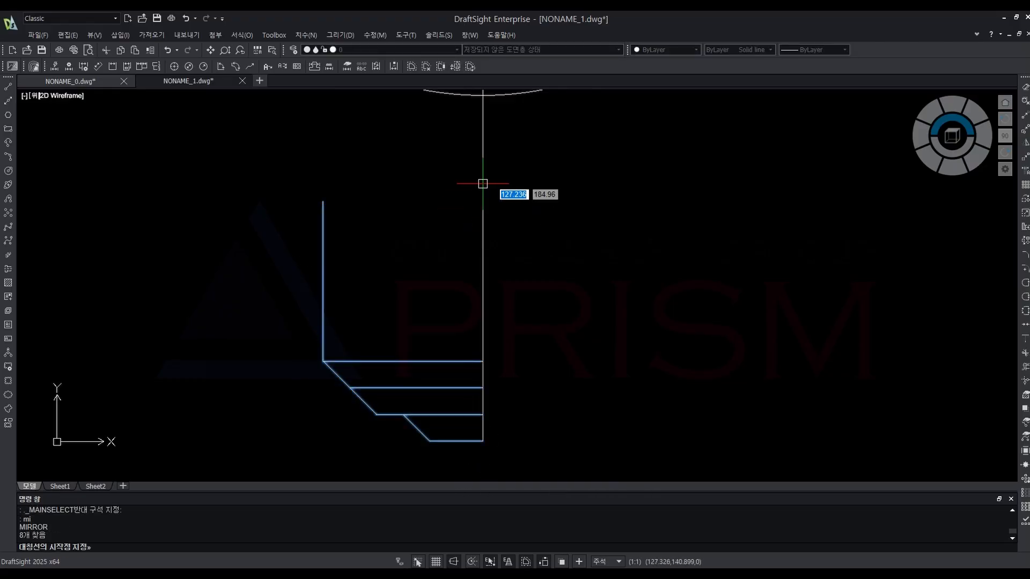
pyautogui.click(482, 182)
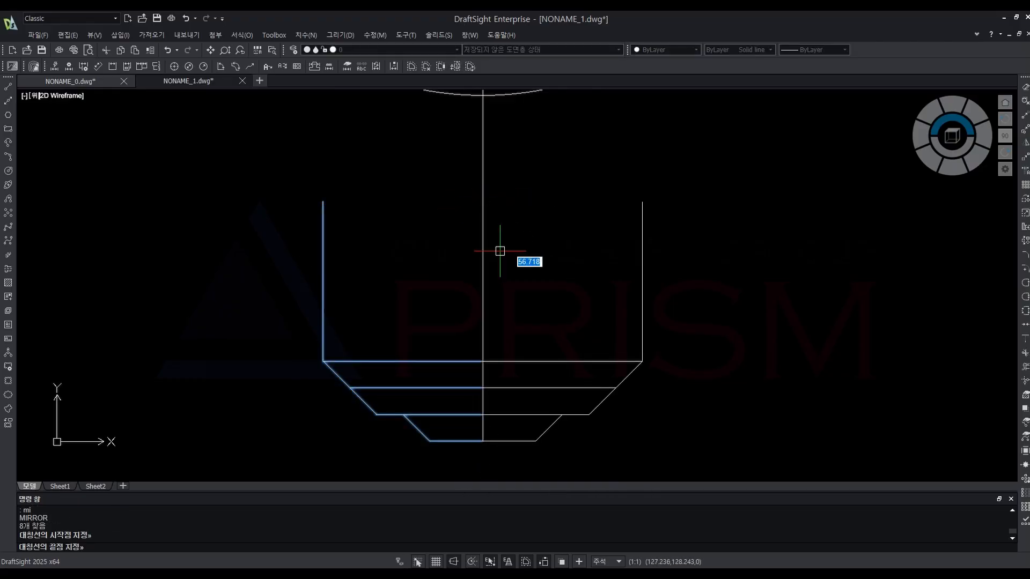
pyautogui.click(554, 260)
pyautogui.press('Return')
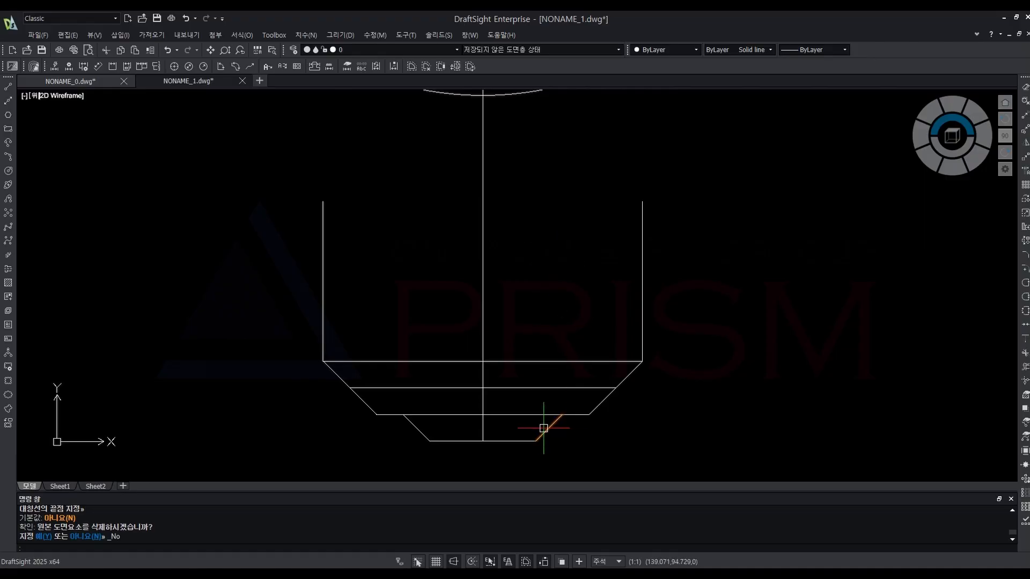
# Offset the right half of the base's uppermost horizontal line 5 units upward.
pyautogui.write('o')
pyautogui.press('Return')
pyautogui.write('5')
pyautogui.press('Return')
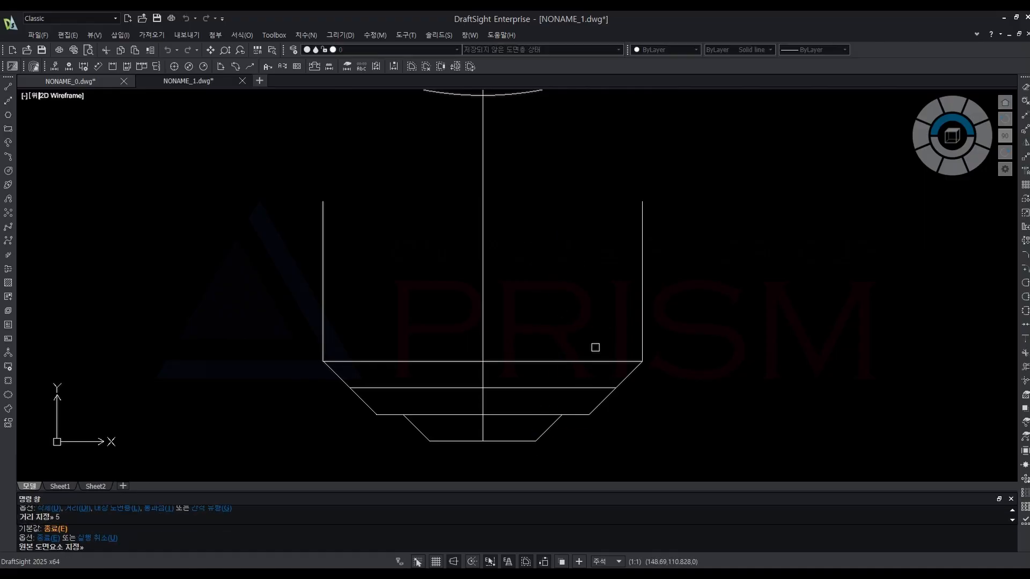
pyautogui.click(587, 360)
pyautogui.click(632, 340)
pyautogui.press('Escape')
# Draw a sloped line from the offset line's right end to the base's left corner, and delete the offset line.
pyautogui.write('l')
pyautogui.press('Return')
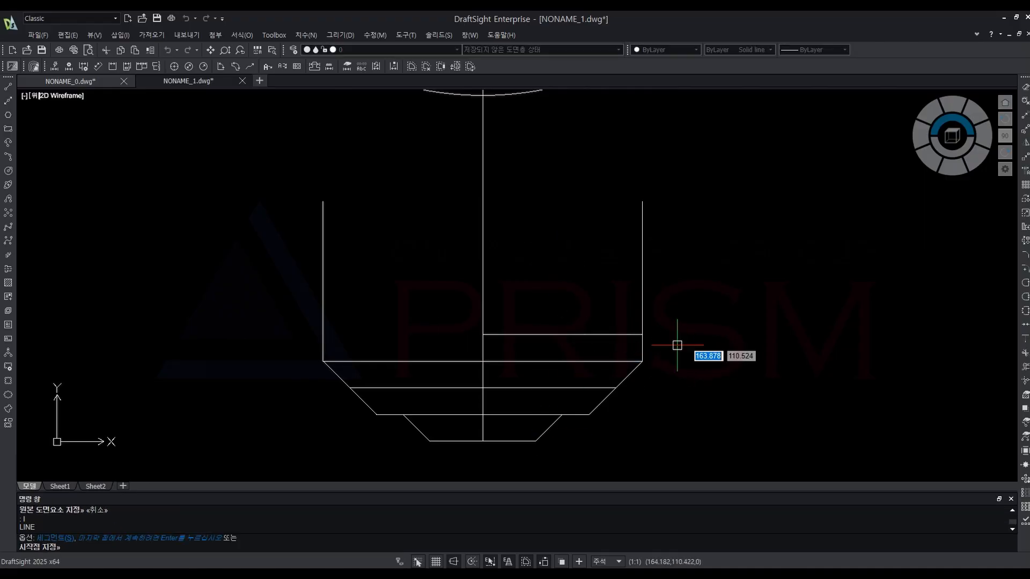
pyautogui.click(642, 335)
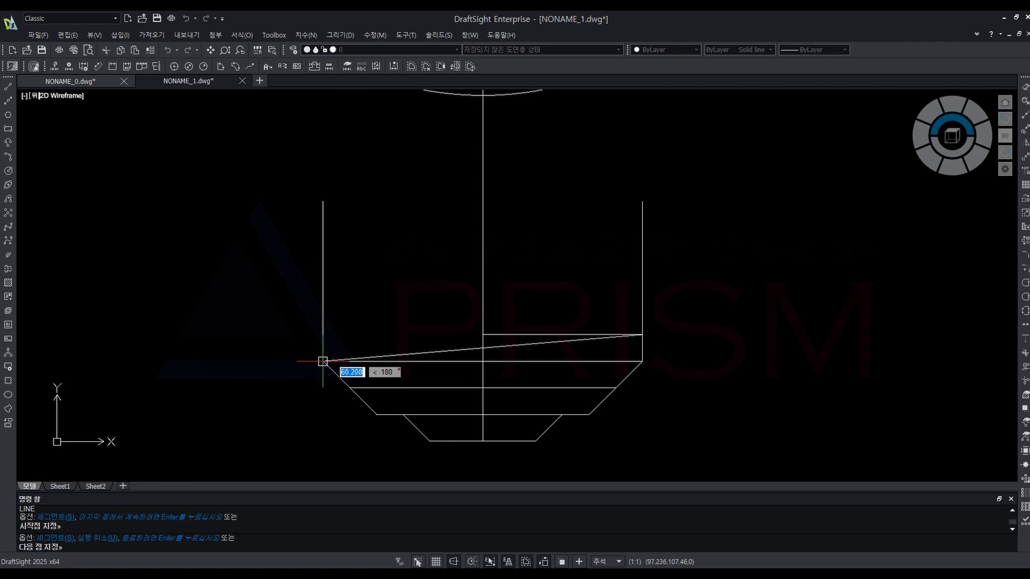
pyautogui.click(322, 361)
pyautogui.press('Escape')
pyautogui.click(502, 334)
pyautogui.press('Delete')
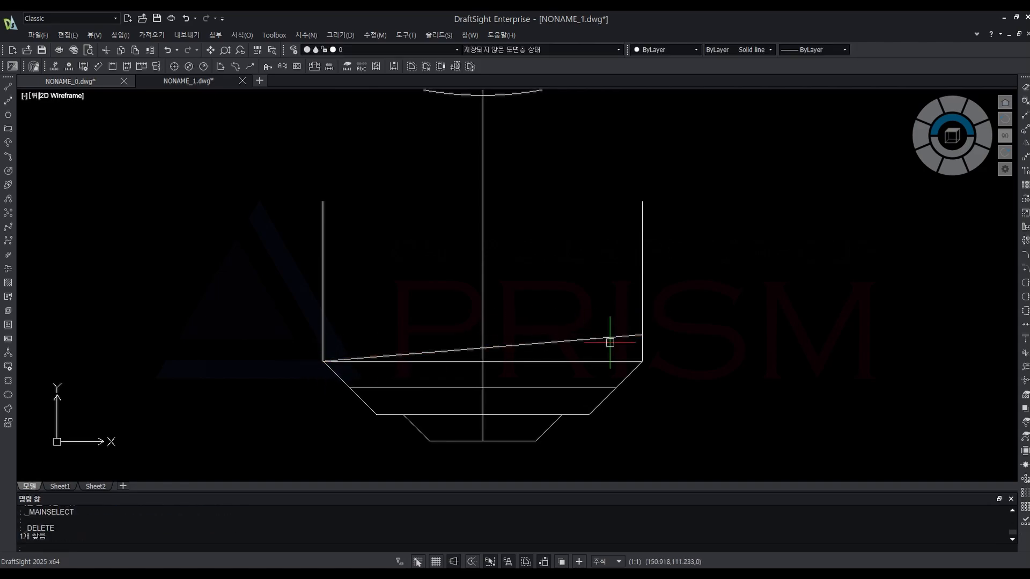
# Copy the sloped line upward at distances of 5, 10, 15, 20 and 25 units to form the screw threads.
pyautogui.write('co')
pyautogui.press('Return')
pyautogui.click(633, 336)
pyautogui.press('Return')
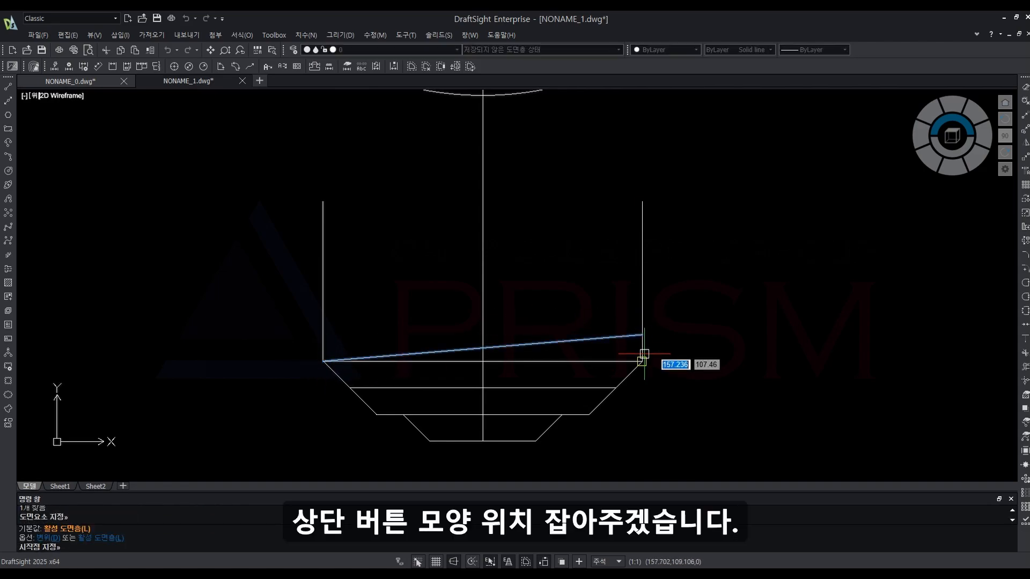
pyautogui.click(642, 361)
pyautogui.write('5')
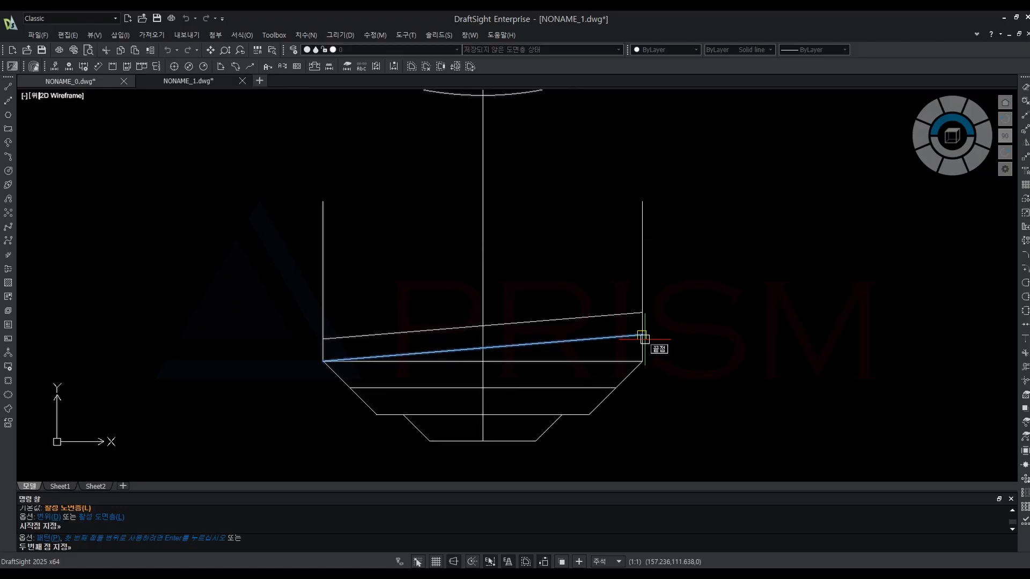
pyautogui.write('5')
pyautogui.press('Return')
pyautogui.write('10')
pyautogui.press('Return')
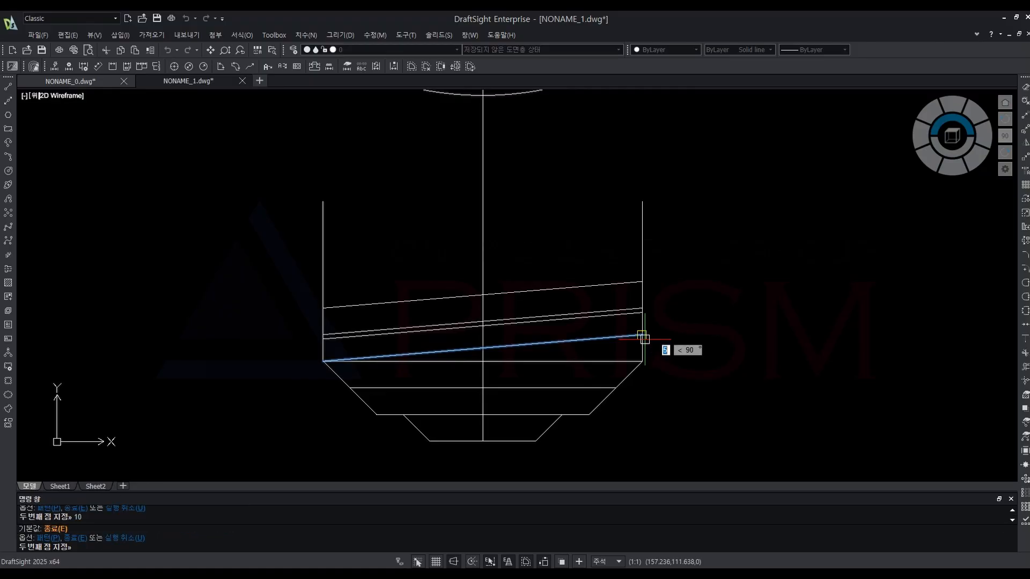
pyautogui.write('15')
pyautogui.press('Return')
pyautogui.write('20')
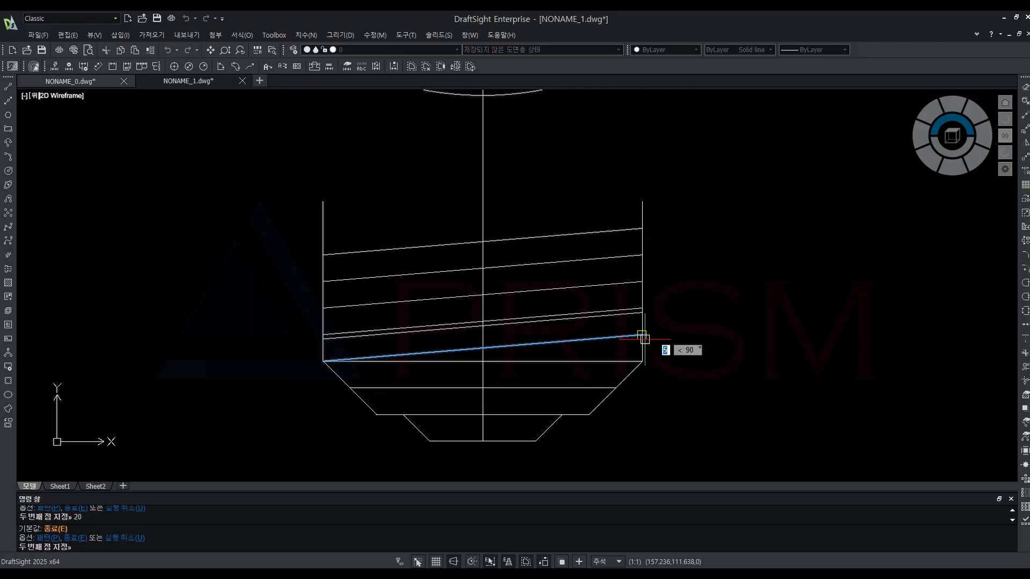
pyautogui.write('25')
pyautogui.press('Return')
pyautogui.press('Escape')
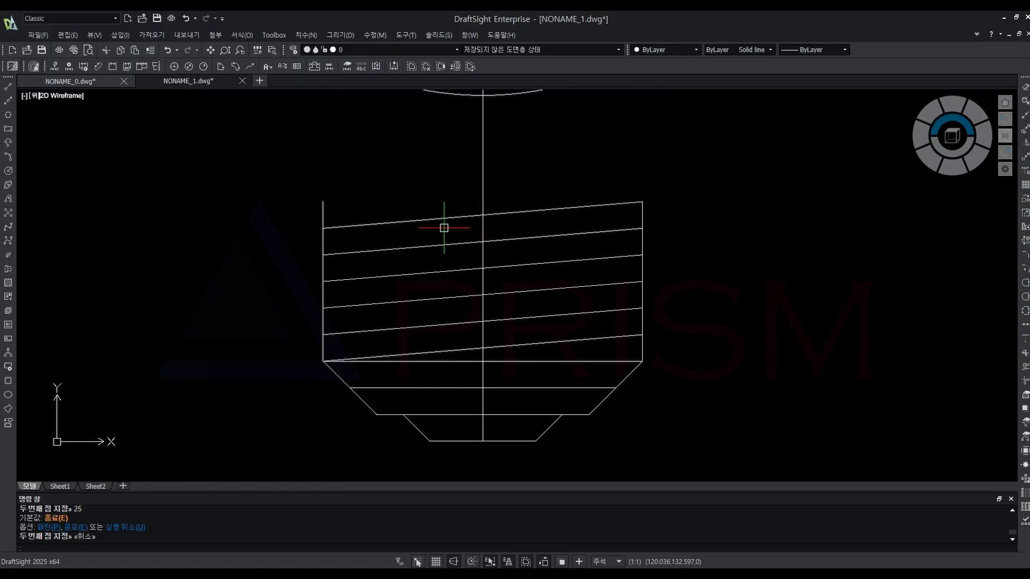
# Draw a horizontal line joining the upper ends of the threaded section's two vertical sides.
pyautogui.write('l')
pyautogui.press('Return')
pyautogui.click(322, 202)
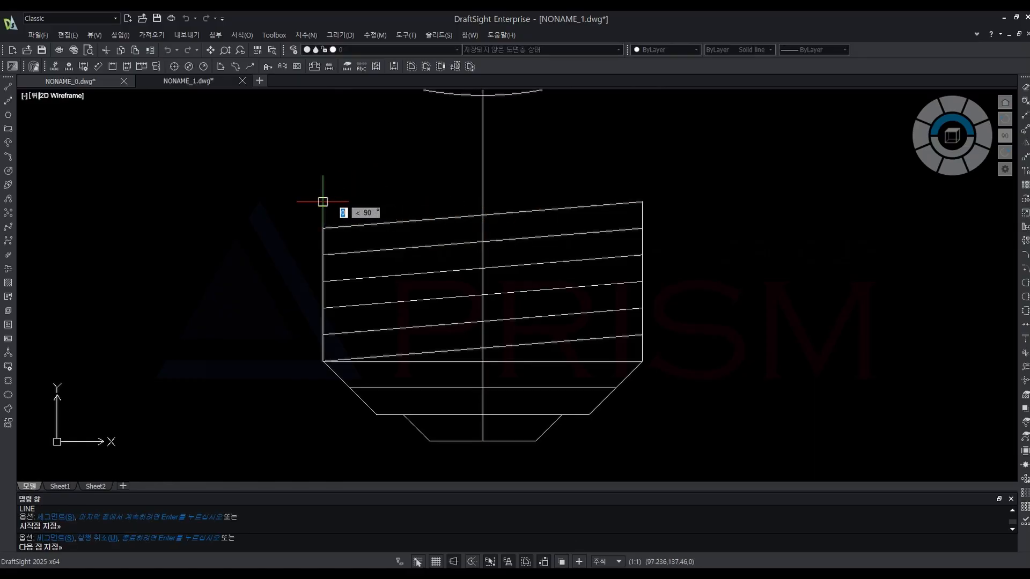
pyautogui.click(642, 202)
pyautogui.press('Escape')
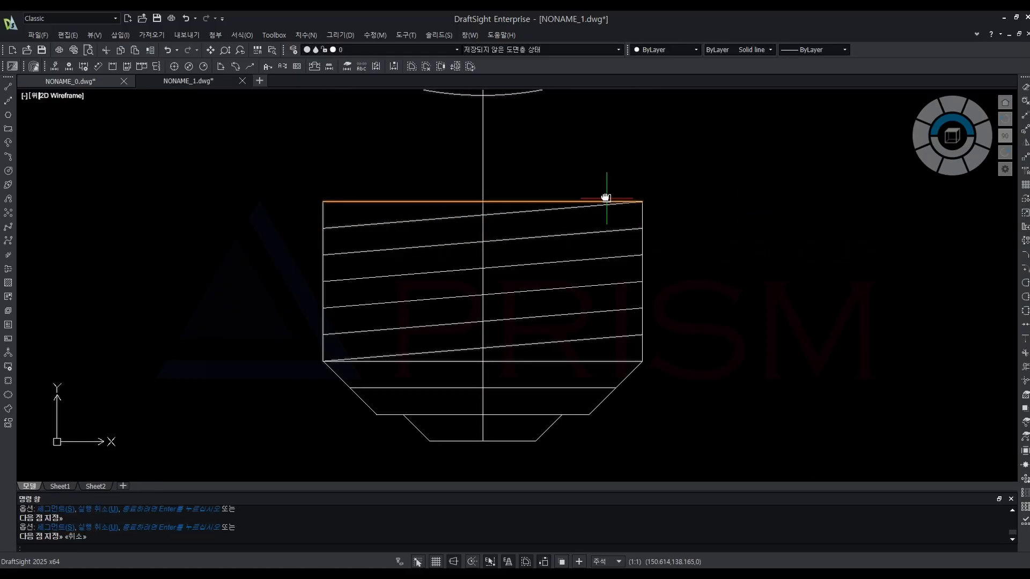
# Extend the two vertical sides of the threaded base upward to meet the bulb circle.
pyautogui.moveTo(604, 198); pyautogui.dragTo(611, 278, button='middle')
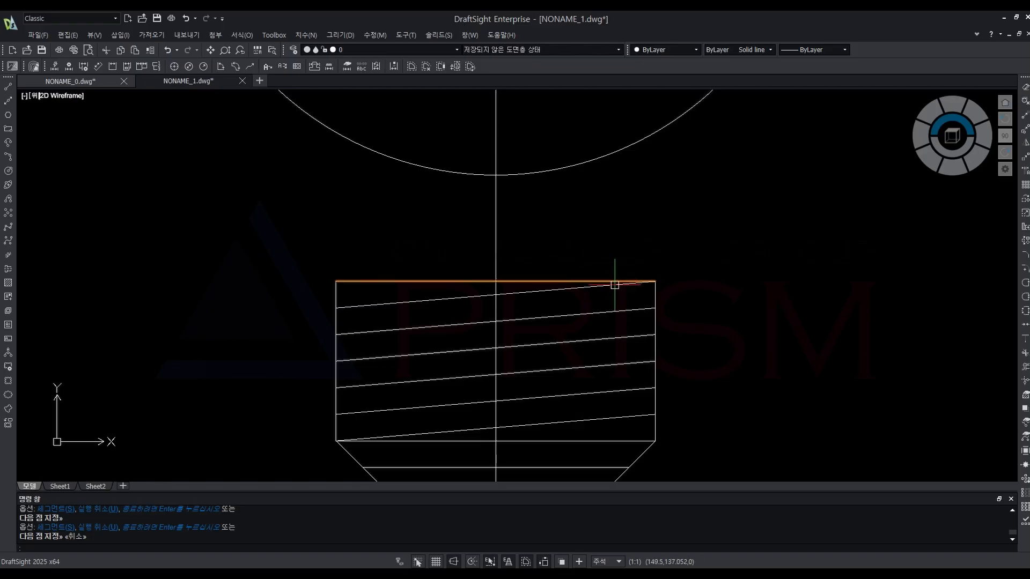
pyautogui.write('ex')
pyautogui.press('Return')
pyautogui.click(348, 146)
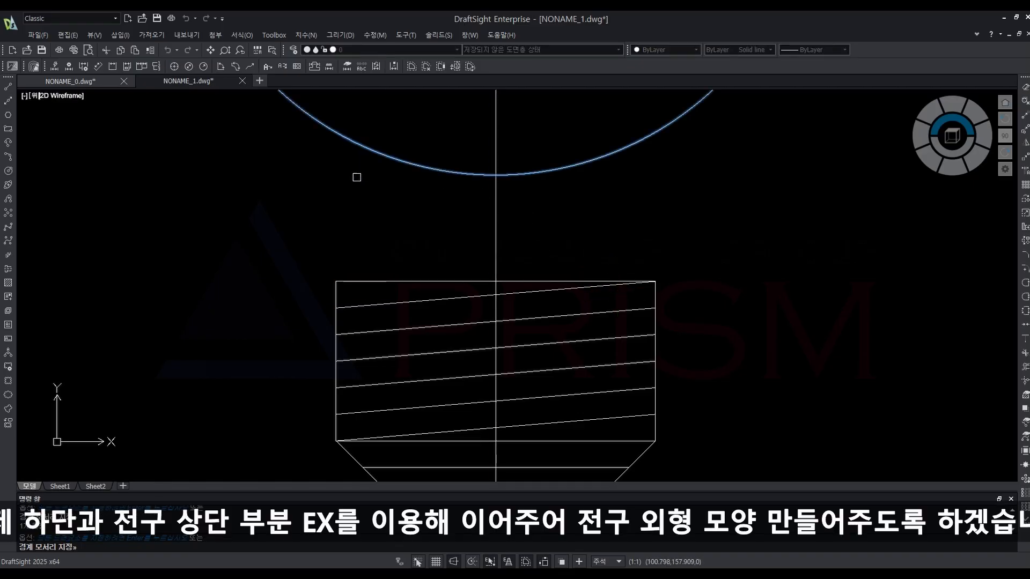
pyautogui.click(661, 293)
pyautogui.moveTo(615, 225); pyautogui.dragTo(612, 302, button='middle')
# Trim away the circle's lower arc between the two extended neck lines.
pyautogui.write('t')
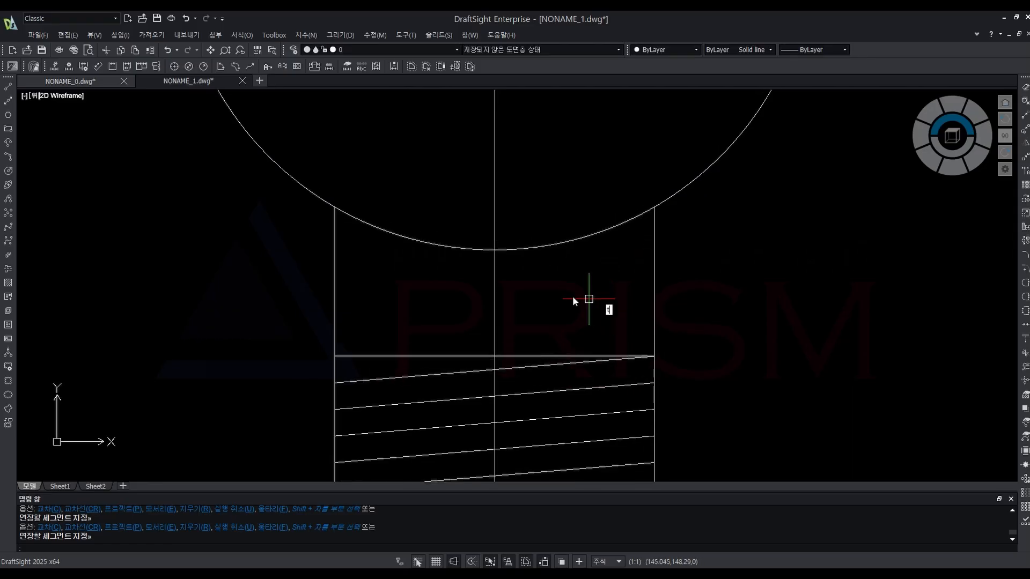
pyautogui.write('r')
pyautogui.press('Return')
pyautogui.press('Return')
pyautogui.moveTo(455, 262); pyautogui.dragTo(421, 209)
pyautogui.moveTo(599, 269); pyautogui.dragTo(561, 219)
pyautogui.press('Return')
pyautogui.moveTo(554, 271); pyautogui.dragTo(569, 313, button='middle')
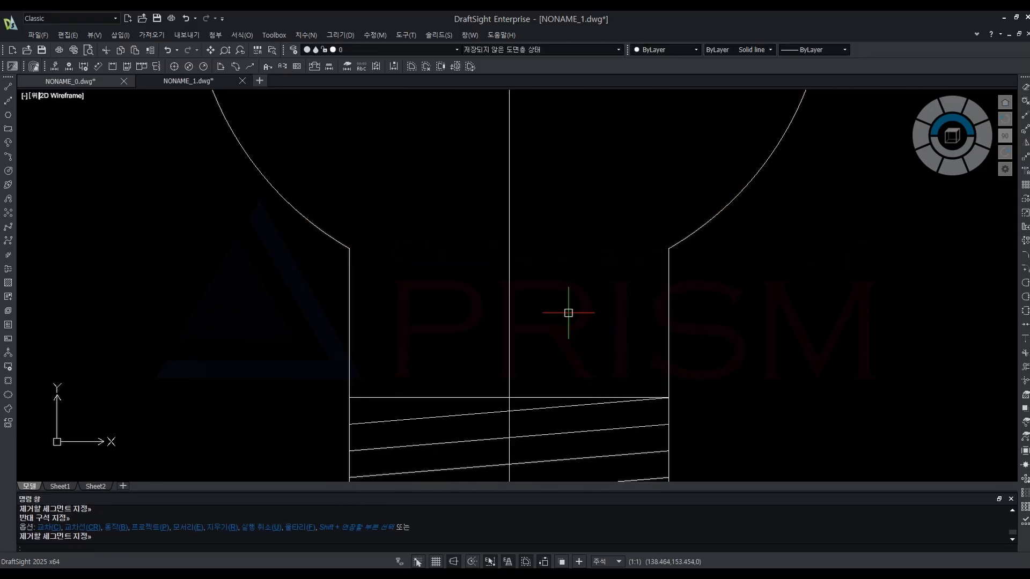
pyautogui.press('Return')
# Fillet both corners where the vertical neck lines meet the bulb arc with a radius of 40.
pyautogui.write('f')
pyautogui.press('Return')
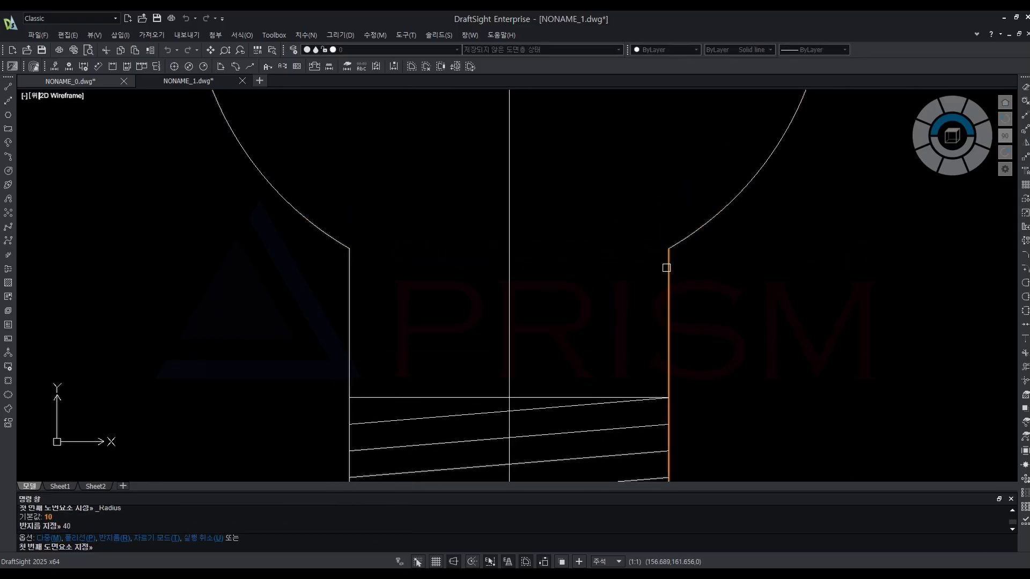
pyautogui.click(666, 267)
pyautogui.click(685, 239)
pyautogui.press('Return')
pyautogui.click(356, 271)
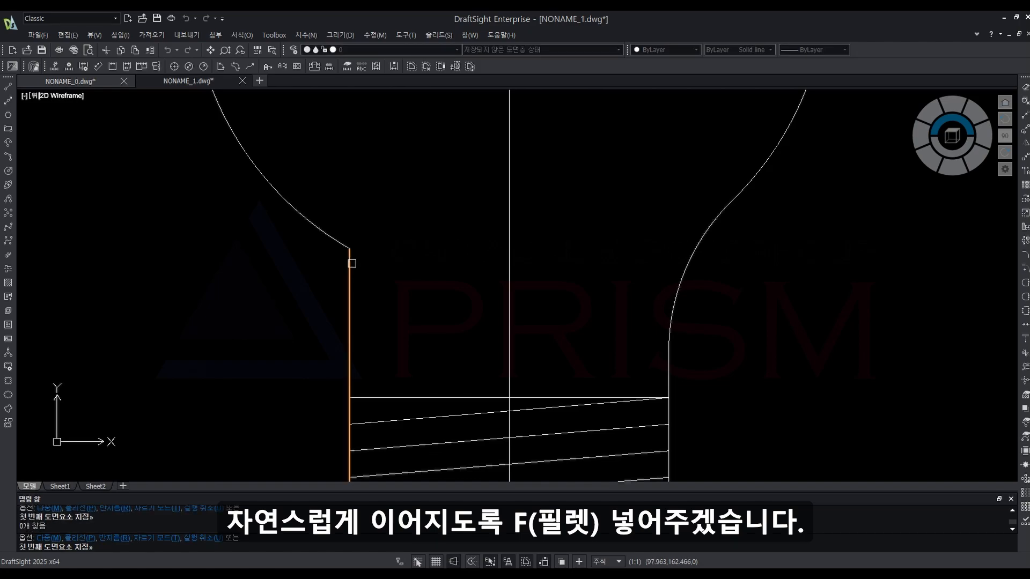
pyautogui.click(352, 264)
pyautogui.click(340, 239)
pyautogui.press('Return')
pyautogui.scroll(-4, 536, 268)
pyautogui.moveTo(617, 259); pyautogui.dragTo(585, 290, button='middle')
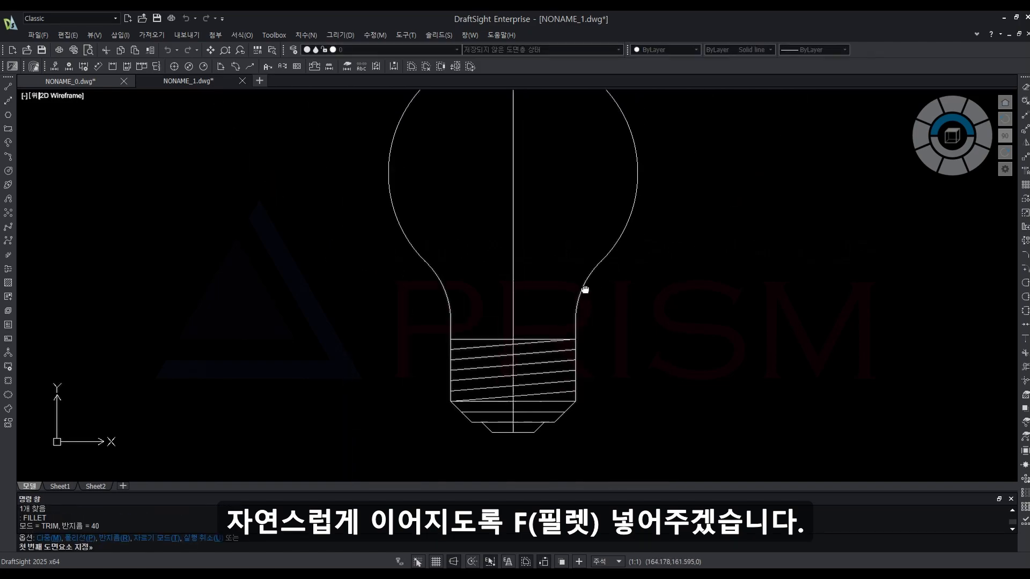
pyautogui.scroll(5, 467, 310)
pyautogui.press('Escape')
pyautogui.press('Escape')
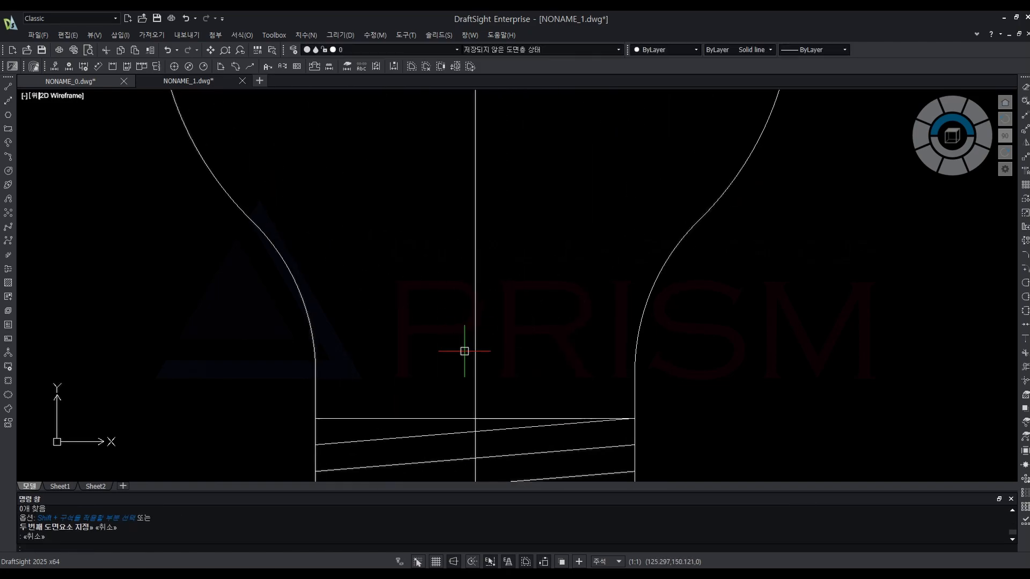
# Offset the vertical centerline by 15/2 to both the left and the right.
pyautogui.write('o')
pyautogui.press('Return')
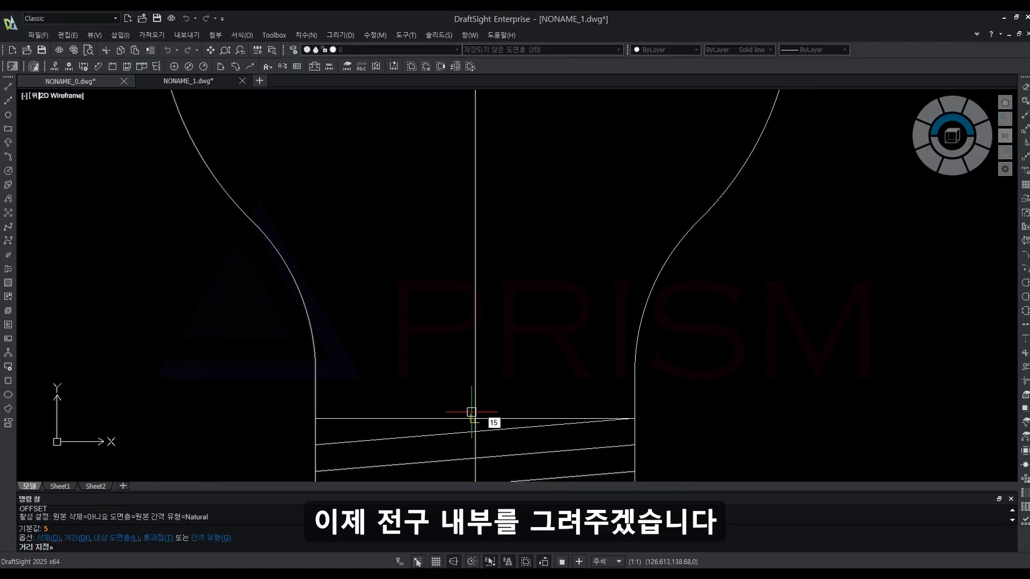
pyautogui.write('2')
pyautogui.press('Return')
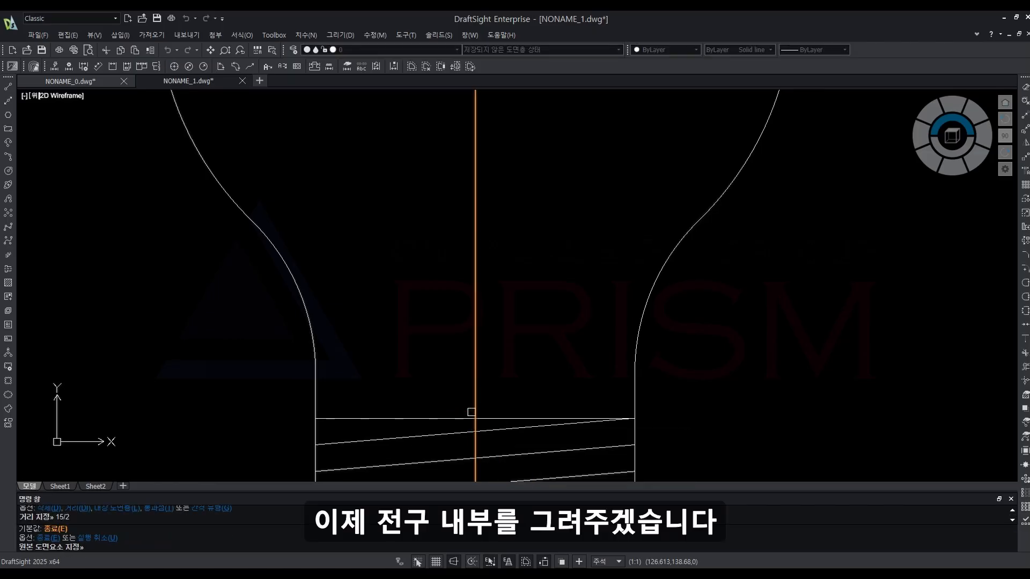
pyautogui.click(472, 402)
pyautogui.click(416, 394)
pyautogui.click(472, 385)
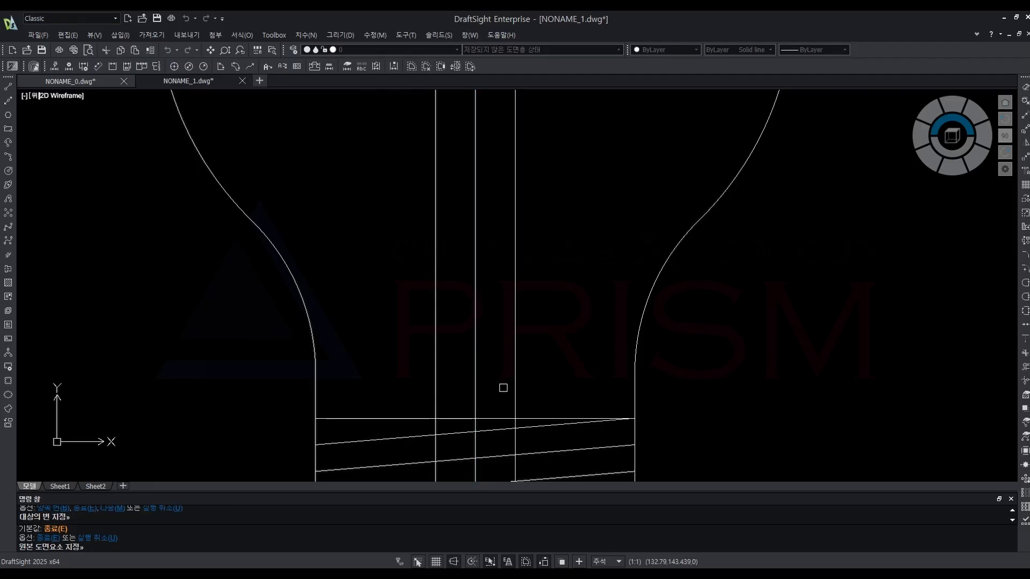
pyautogui.click(501, 371)
pyautogui.press('Escape')
# Offset the horizontal line atop the threaded section 20 units upward.
pyautogui.press('Return')
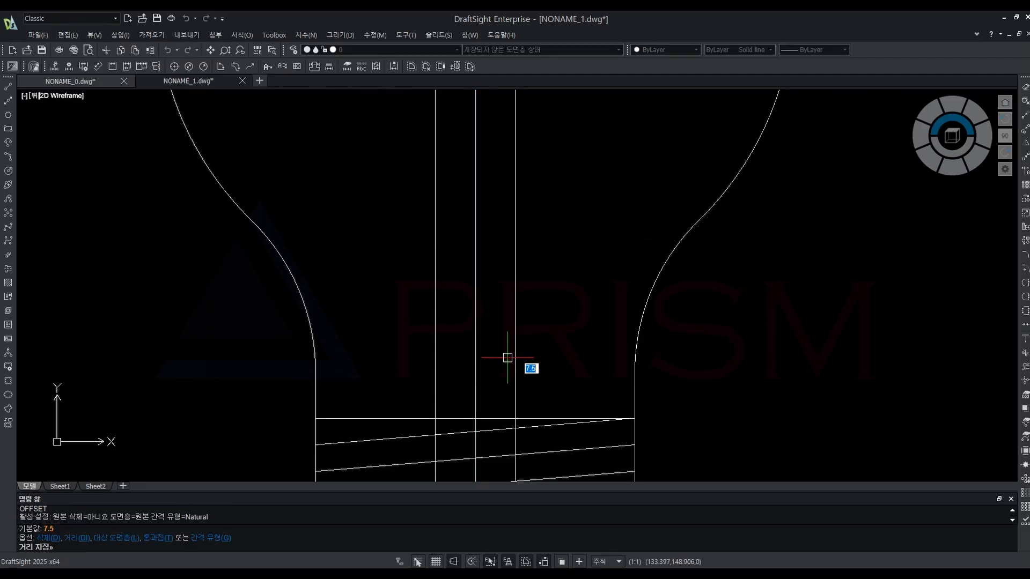
pyautogui.write('20')
pyautogui.press('Return')
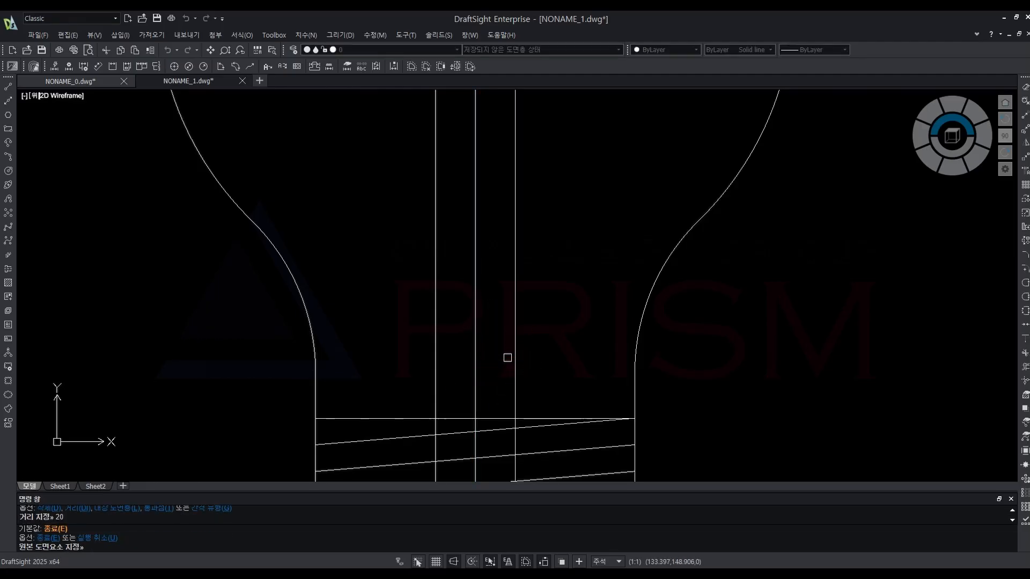
pyautogui.click(508, 418)
pyautogui.click(504, 329)
pyautogui.press('Escape')
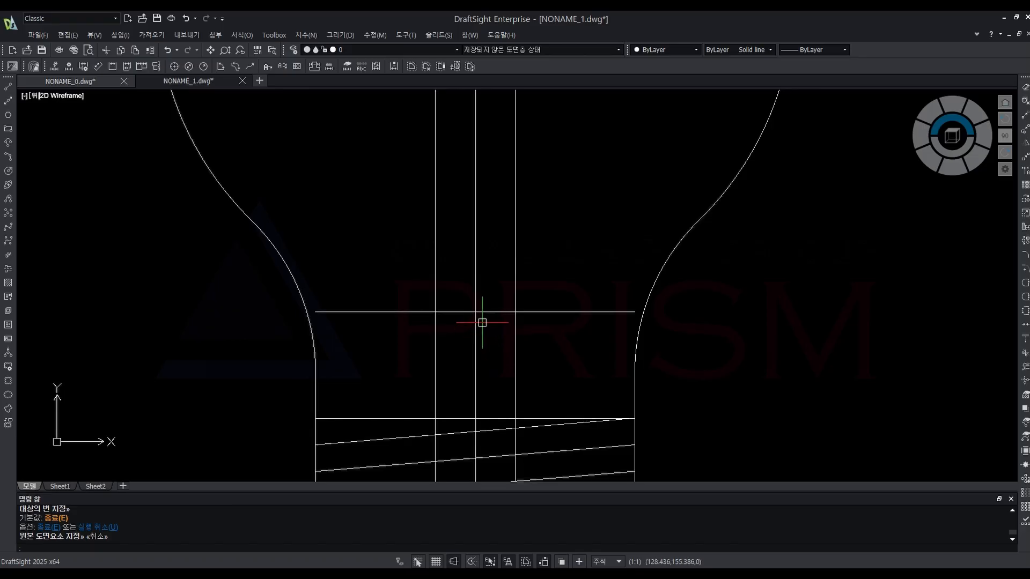
# Offset the horizontal line inside the neck a further 2.5 units upward.
pyautogui.moveTo(514, 325); pyautogui.dragTo(510, 363, button='middle')
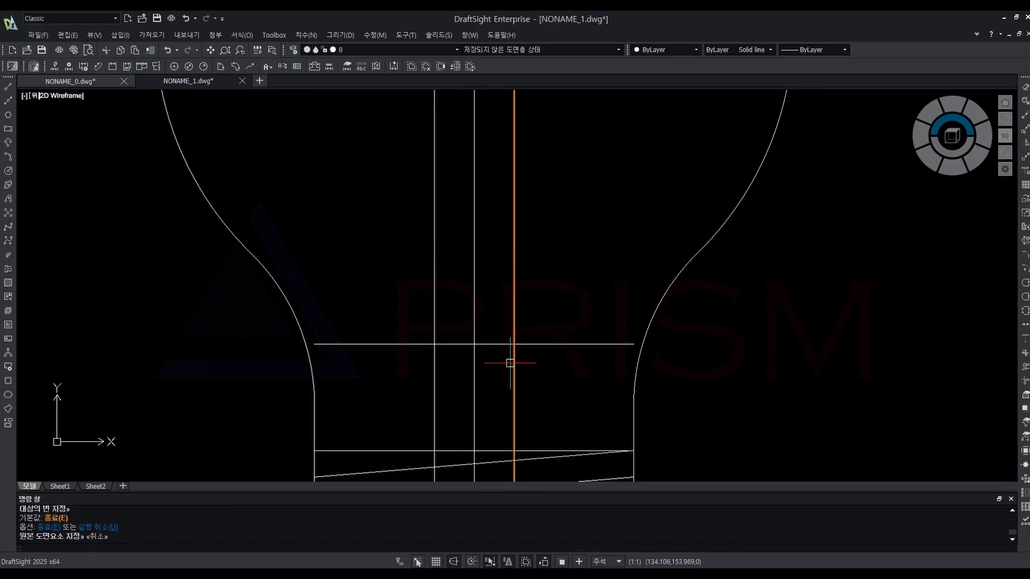
pyautogui.press('Return')
pyautogui.write('2.5')
pyautogui.press('Return')
pyautogui.click(506, 344)
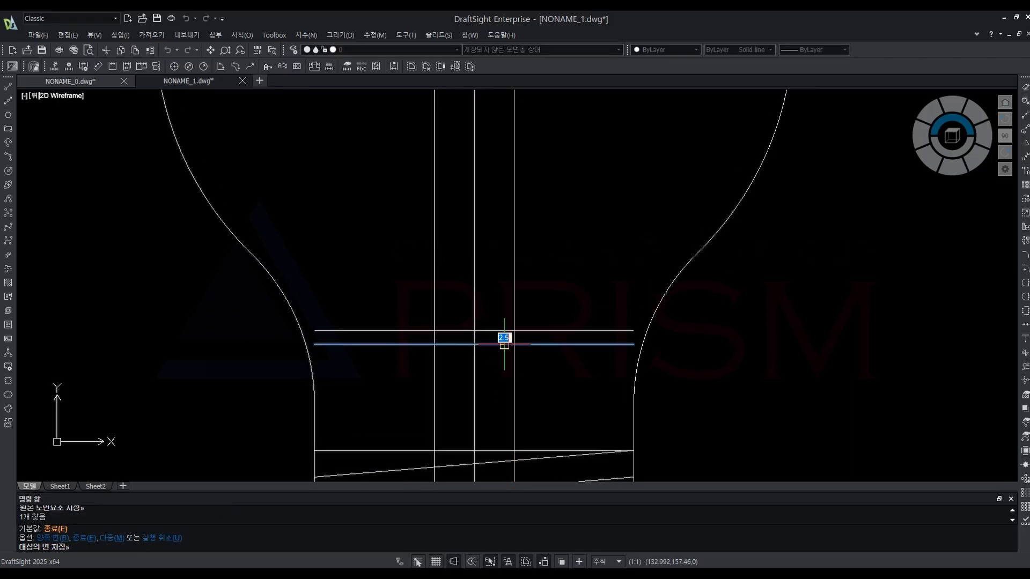
pyautogui.click(496, 309)
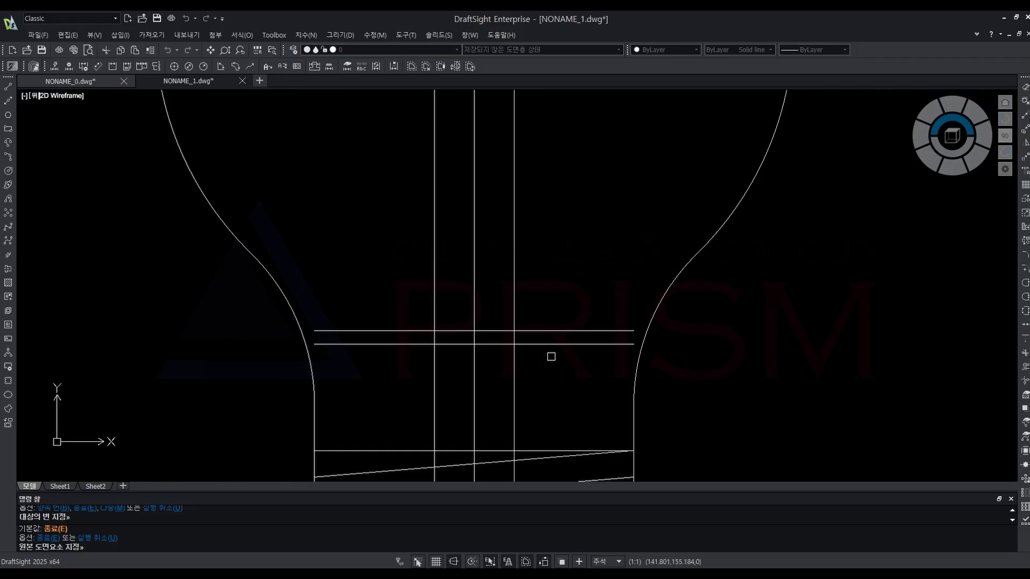
pyautogui.press('Return')
# Offset the vertical centerline by 5/2 to both sides.
pyautogui.press('Return')
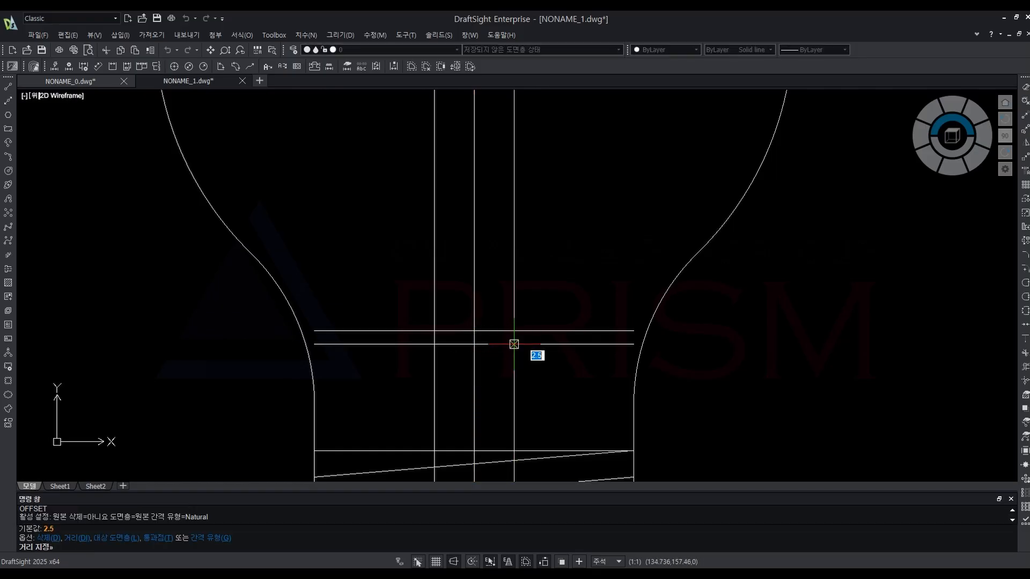
pyautogui.write('5/2')
pyautogui.press('Return')
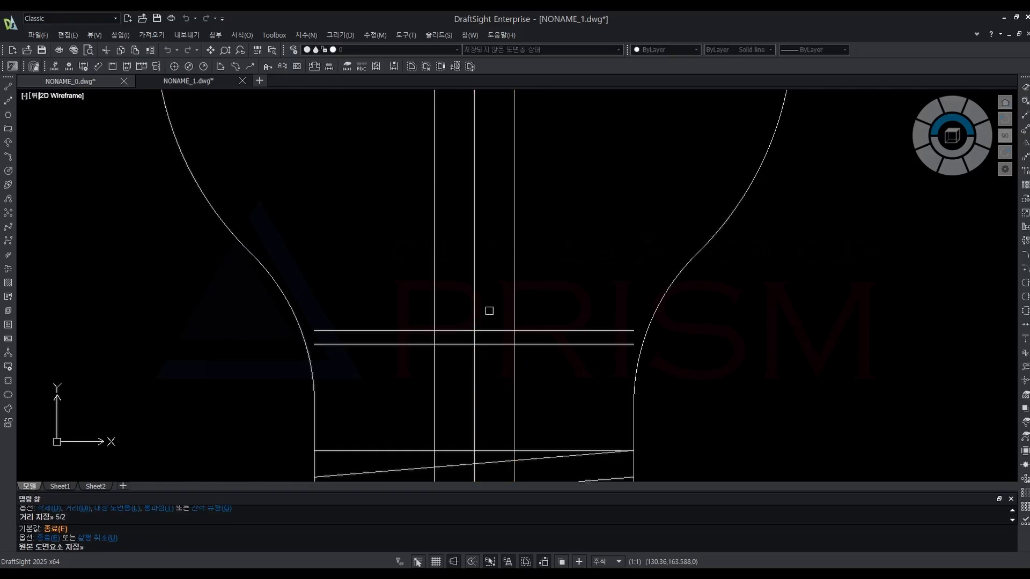
pyautogui.click(475, 294)
pyautogui.click(460, 291)
pyautogui.click(474, 288)
pyautogui.click(494, 288)
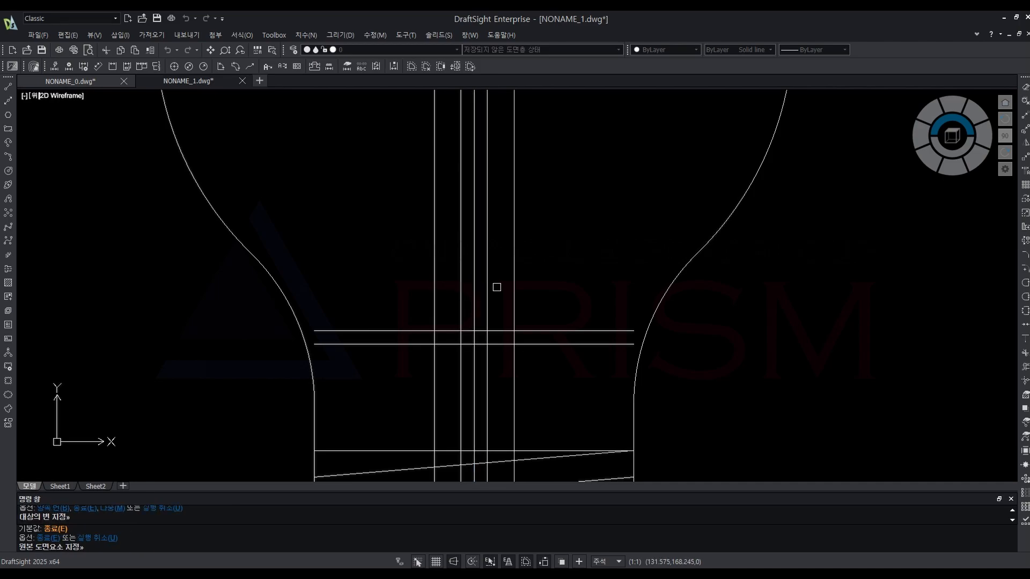
pyautogui.press('Escape')
# Draw sloped lines joining the inner offsets on the upper horizontal line to the outer offsets on the lower one, on both sides.
pyautogui.write('l')
pyautogui.press('Return')
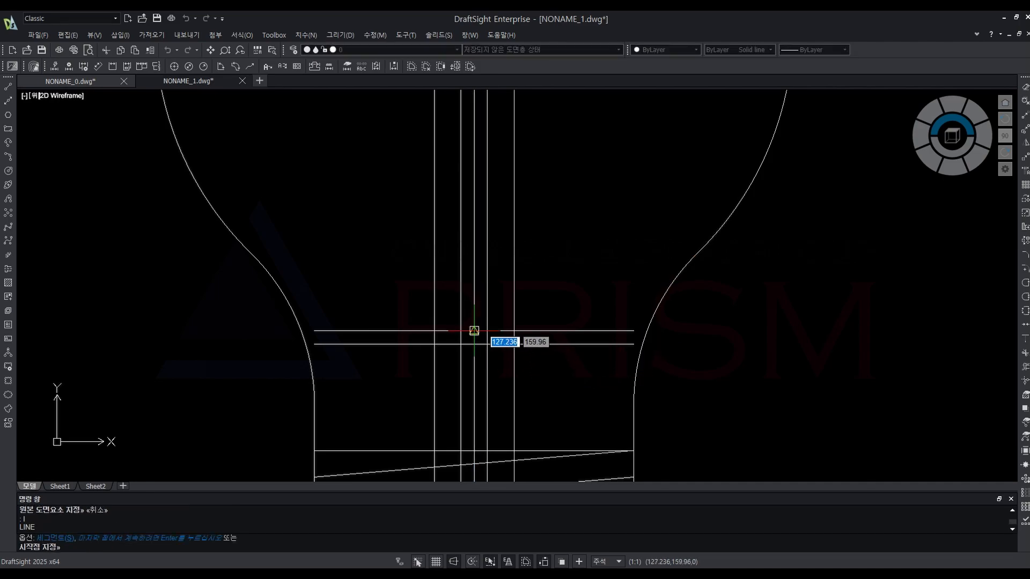
pyautogui.click(434, 344)
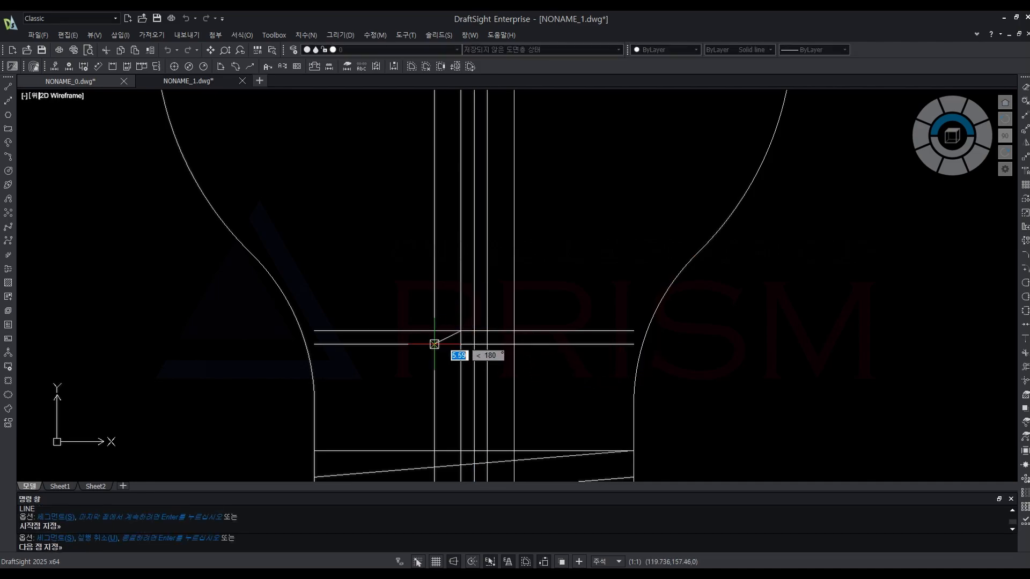
pyautogui.click(487, 344)
pyautogui.click(513, 344)
pyautogui.press('Return')
# Trim the parts of the two neck horizontals that extend beyond the outer vertical offset lines.
pyautogui.write('tr')
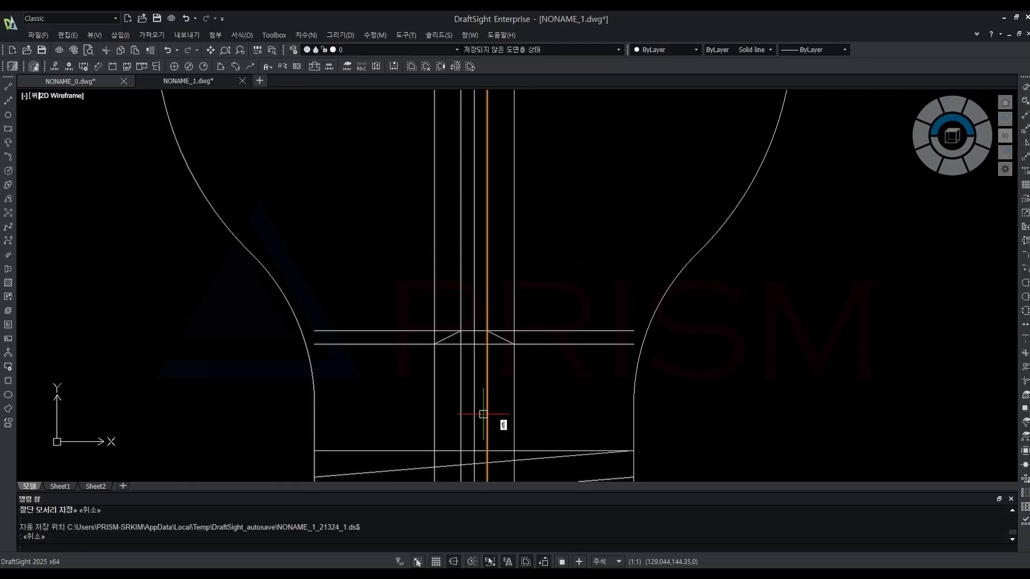
pyautogui.press('Return')
pyautogui.press('Return')
pyautogui.click(579, 393)
pyautogui.click(542, 287)
pyautogui.click(401, 371)
pyautogui.click(357, 255)
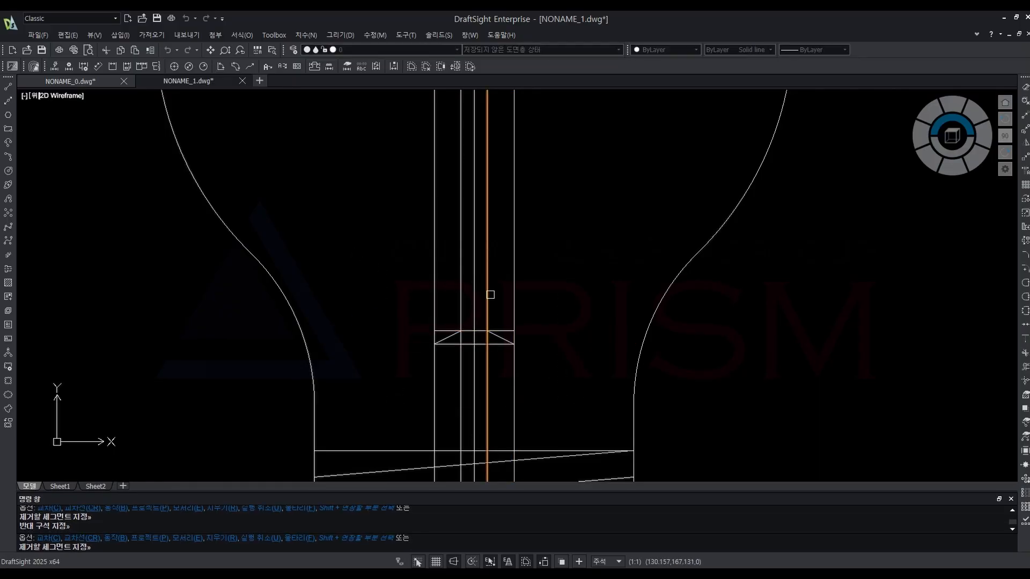
pyautogui.press('Escape')
# Trim the centerline and the two inner offset lines above the upper neck horizontal.
pyautogui.scroll(4, 485, 335)
pyautogui.press('Return')
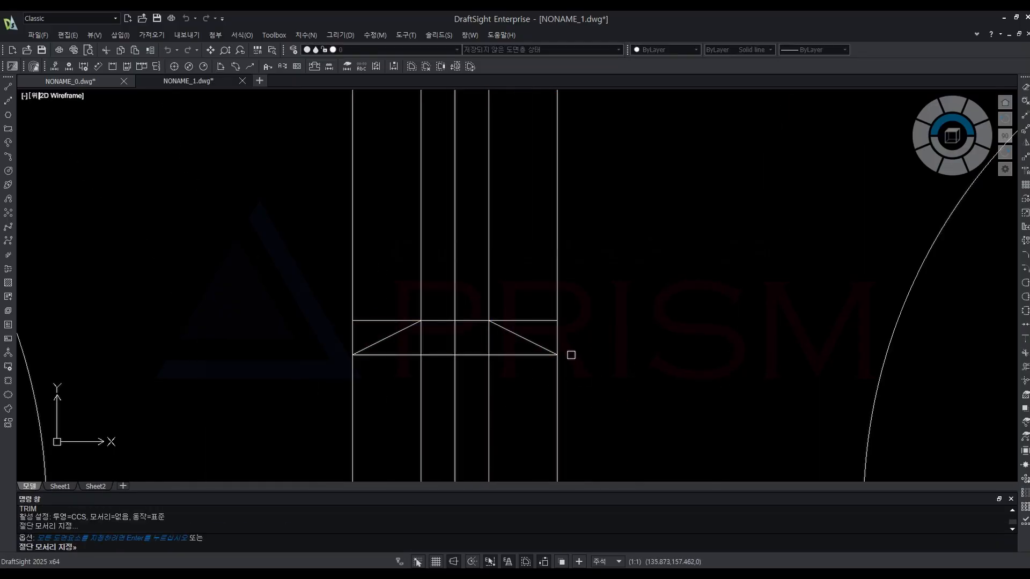
pyautogui.click(518, 321)
pyautogui.press('Return')
pyautogui.click(517, 300)
pyautogui.click(368, 219)
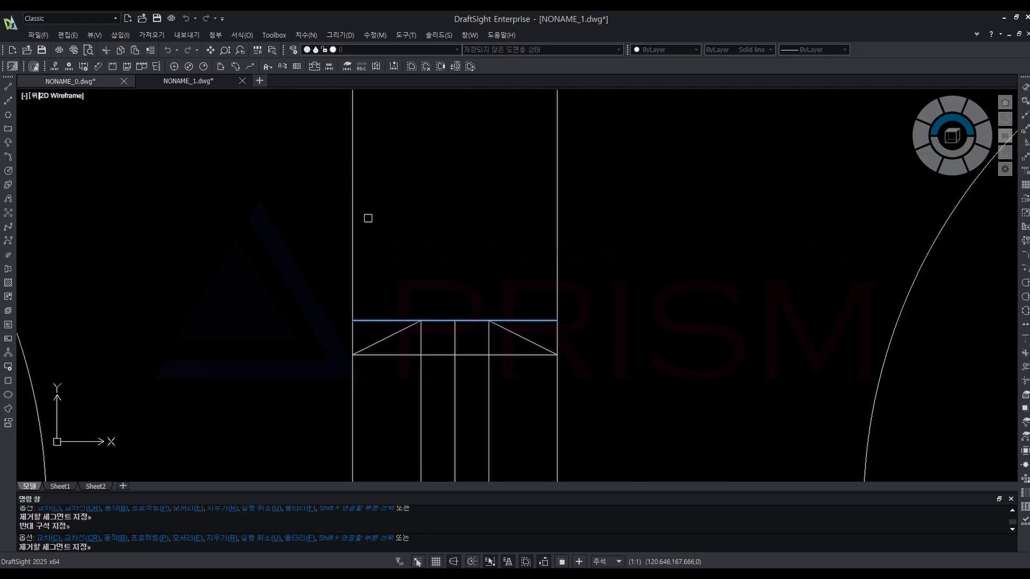
# Trim the centerline and the two inner offset lines below the lower neck horizontal.
pyautogui.scroll(-5, 509, 360)
pyautogui.moveTo(510, 361); pyautogui.dragTo(502, 300, button='middle')
pyautogui.press('Return')
pyautogui.press('Return')
pyautogui.scroll(5, 507, 330)
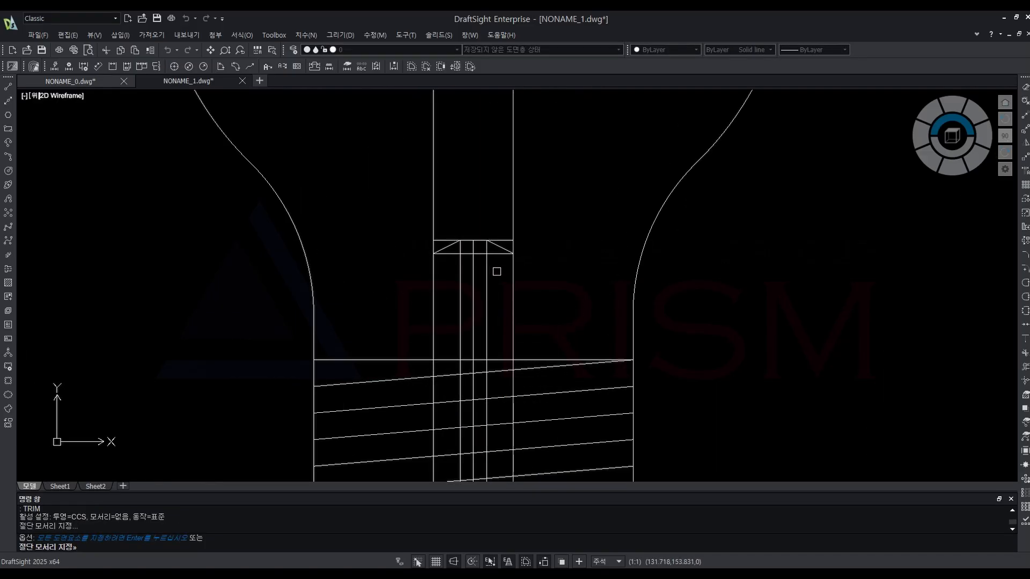
pyautogui.click(496, 253)
pyautogui.press('Return')
pyautogui.click(503, 335)
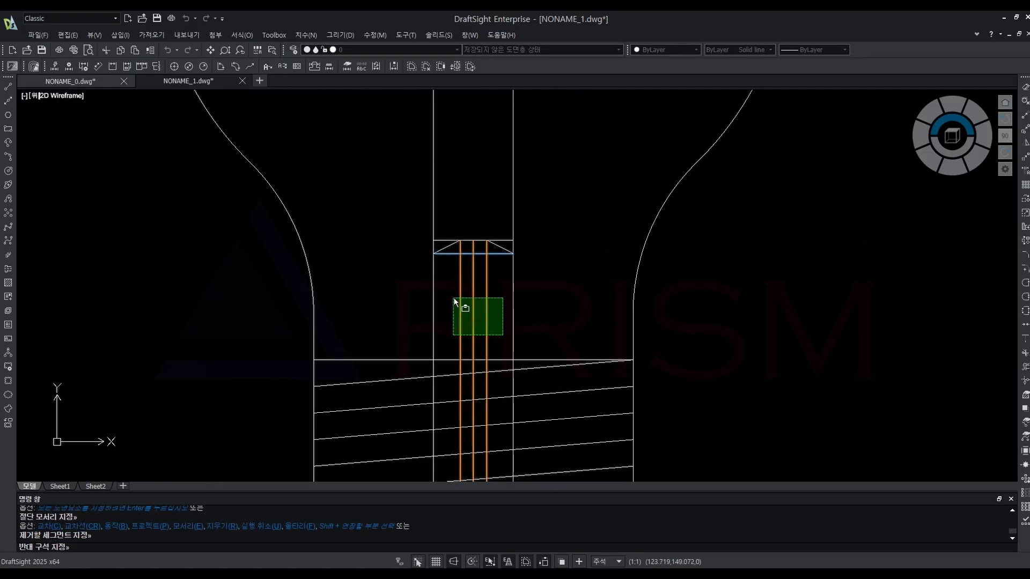
pyautogui.click(452, 296)
pyautogui.press('Escape')
# Delete the three short vertical segments left between the two neck horizontals.
pyautogui.scroll(2, 474, 256)
pyautogui.scroll(3, 474, 256)
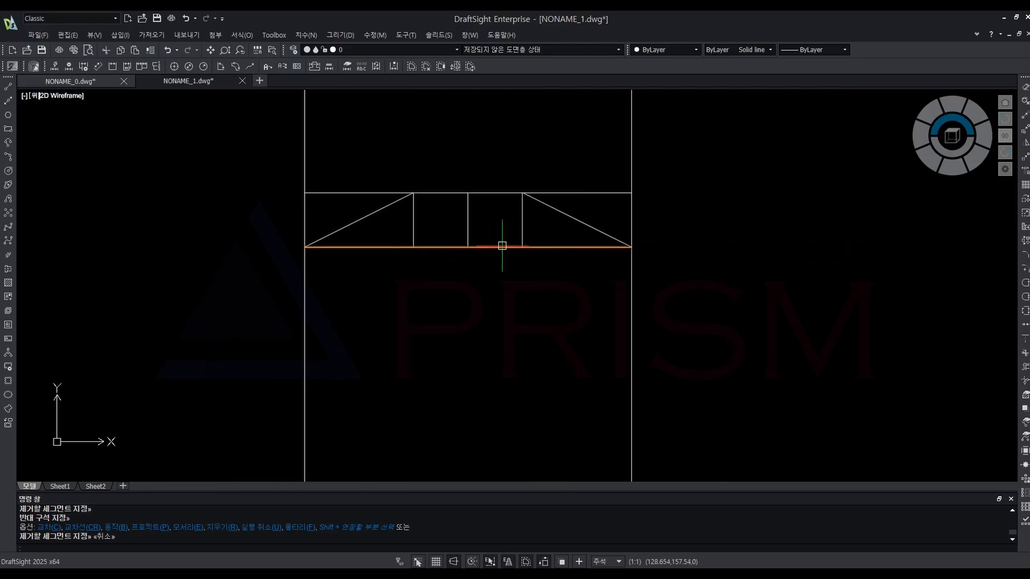
pyautogui.click(541, 241)
pyautogui.click(405, 228)
pyautogui.press('Delete')
pyautogui.scroll(-2, 585, 260)
pyautogui.scroll(-3, 586, 260)
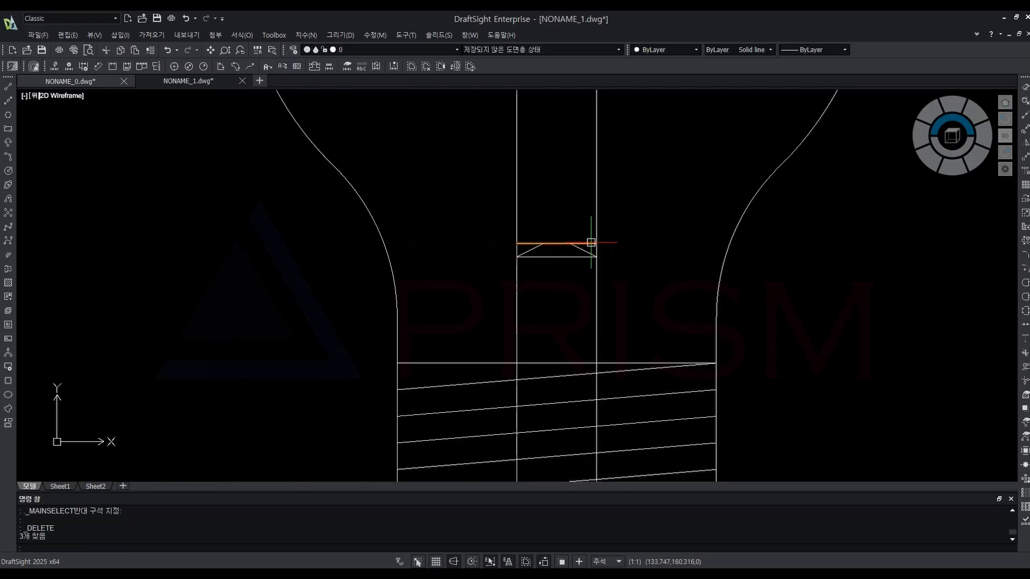
# Trim the ends of the upper neck horizontal outside the sloped lines to leave a trapezoidal cap.
pyautogui.moveTo(587, 244); pyautogui.dragTo(529, 338, button='middle')
pyautogui.scroll(2, 529, 337)
pyautogui.write('tr')
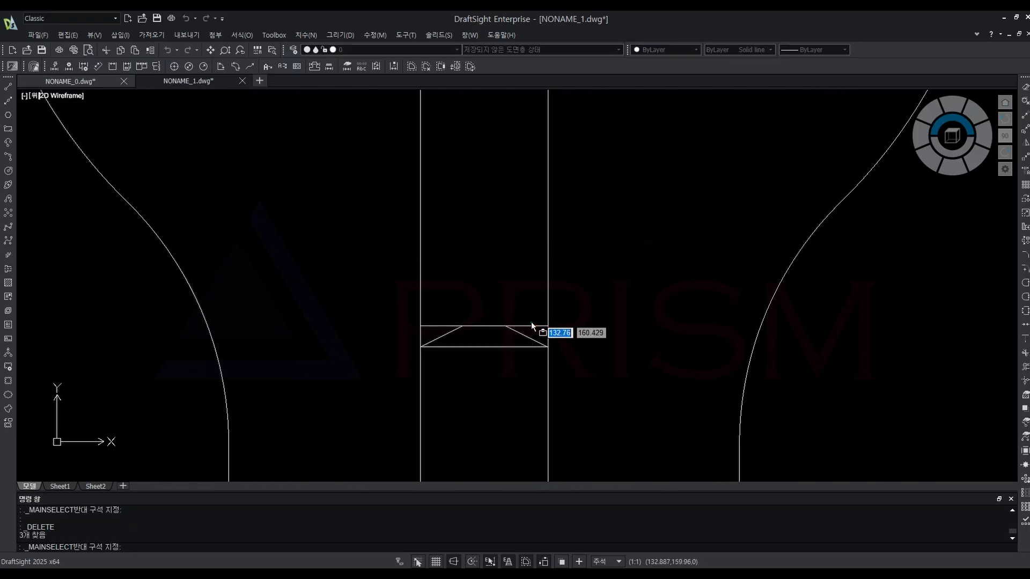
pyautogui.press('Return')
pyautogui.press('Return')
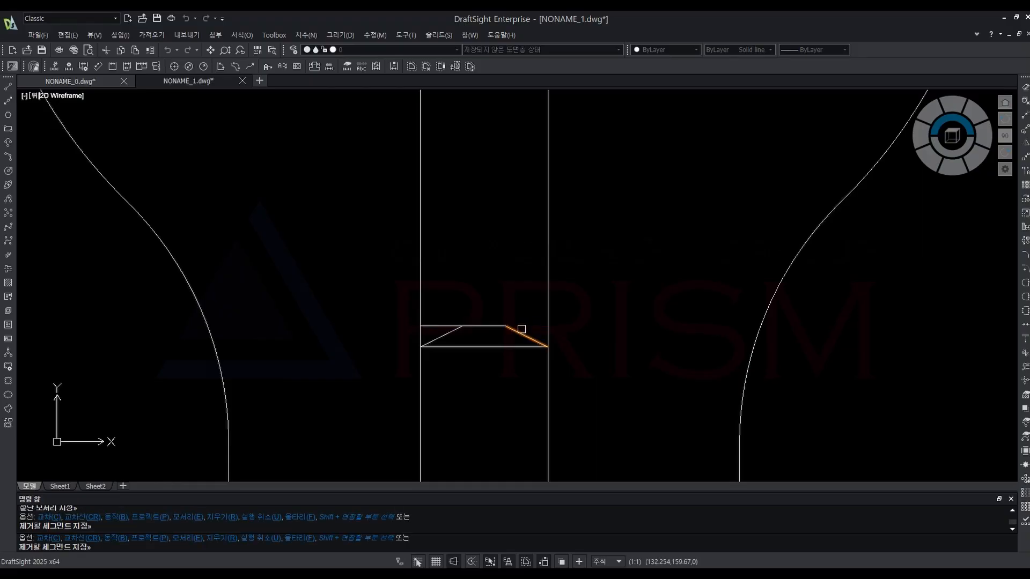
pyautogui.press('Escape')
pyautogui.moveTo(506, 294); pyautogui.dragTo(501, 346, button='middle')
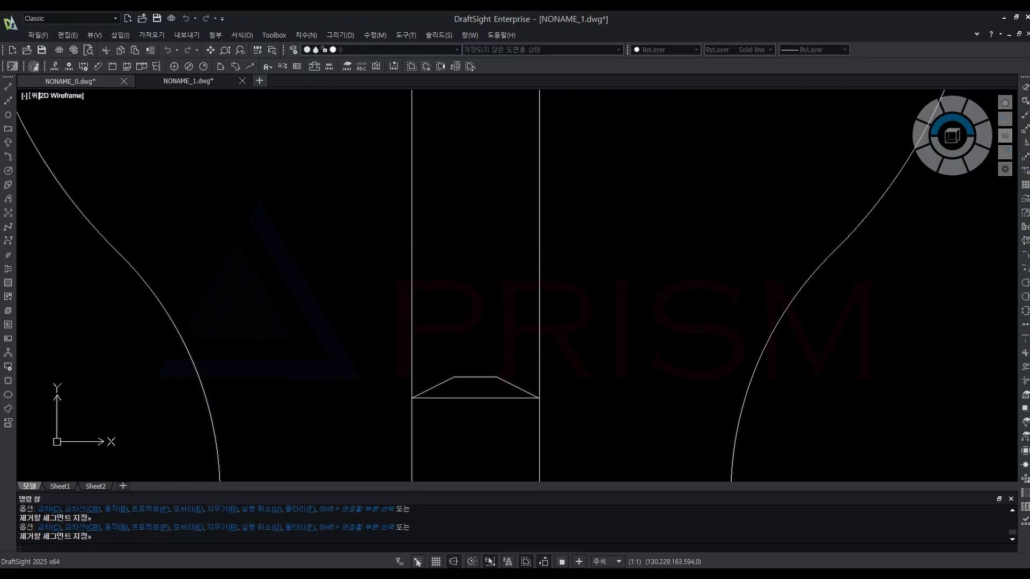
# Draw a vertical line 25 units upward from the upper left corner of the trapezoidal cap.
pyautogui.write('l')
pyautogui.press('Return')
pyautogui.click(454, 378)
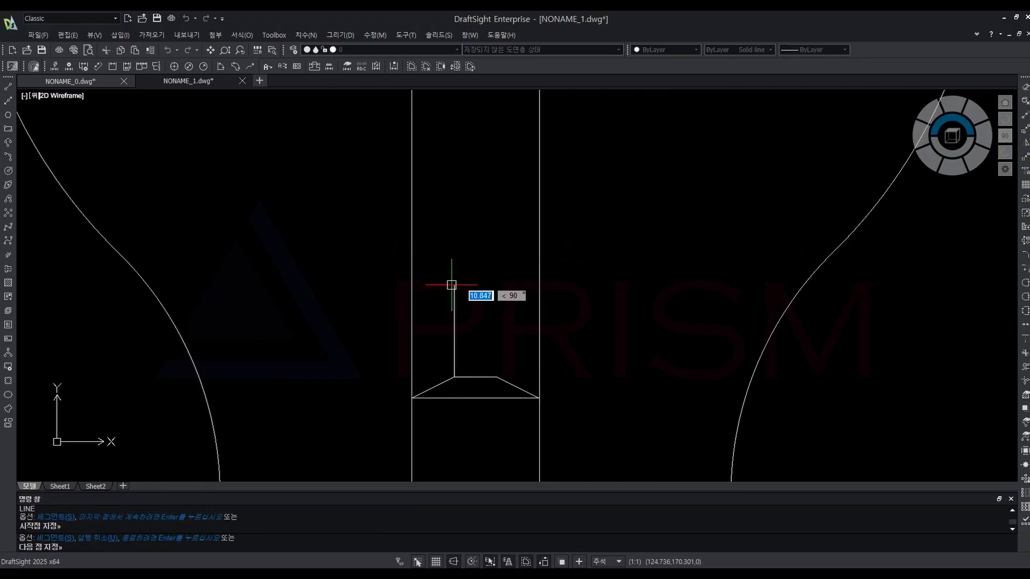
pyautogui.write('25')
pyautogui.press('Return')
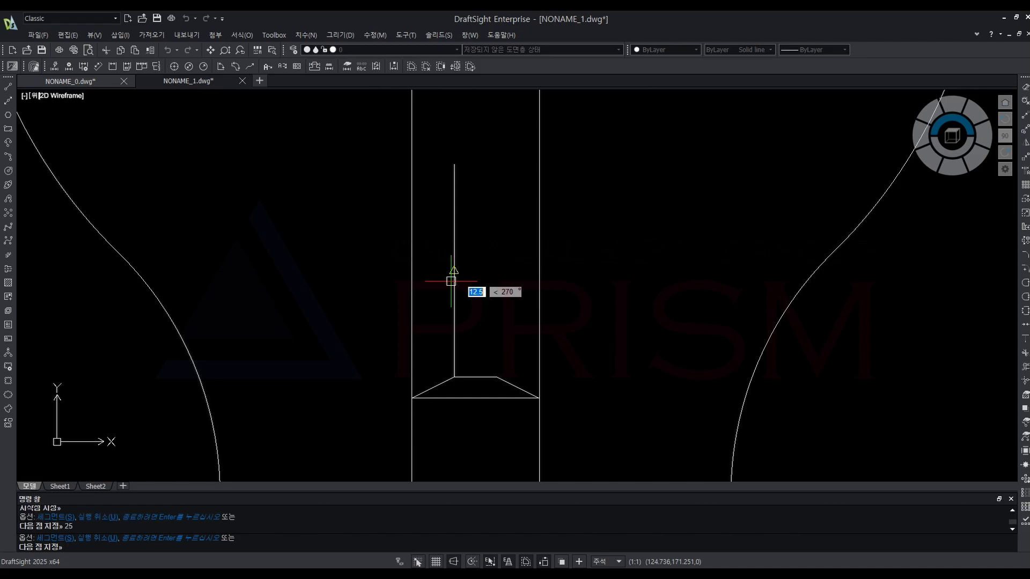
# Copy the vertical line from the cap's upper left corner to its upper right corner.
pyautogui.press('Escape')
pyautogui.write('co')
pyautogui.press('Return')
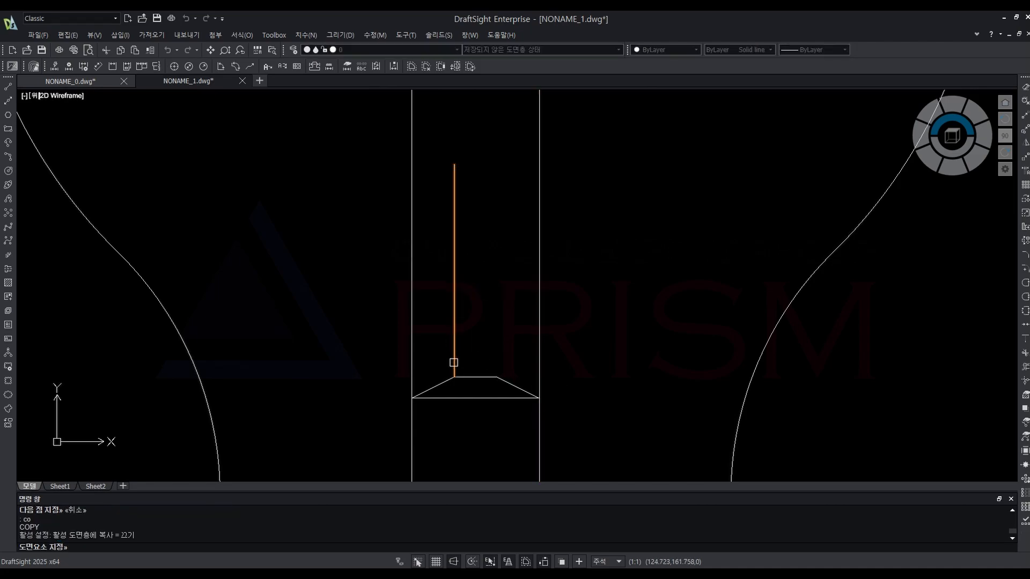
pyautogui.click(453, 368)
pyautogui.press('Return')
pyautogui.click(455, 377)
pyautogui.click(496, 377)
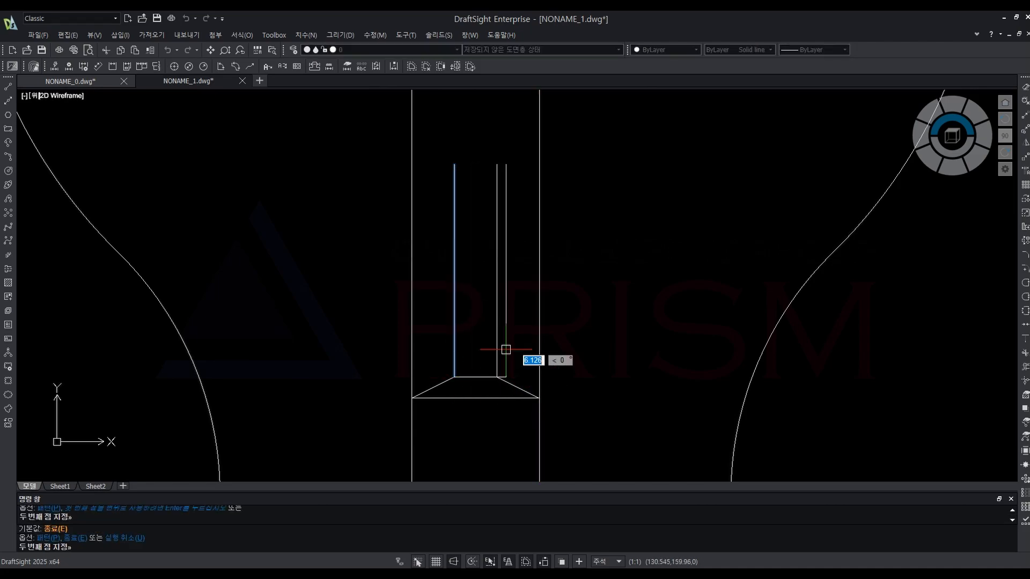
pyautogui.press('Escape')
# Draw a 10 by 2.5 rectangle in the free space beside the stem, near the upper ends of its lines.
pyautogui.moveTo(504, 245); pyautogui.dragTo(529, 393, button='middle')
pyautogui.write('rec')
pyautogui.press('Return')
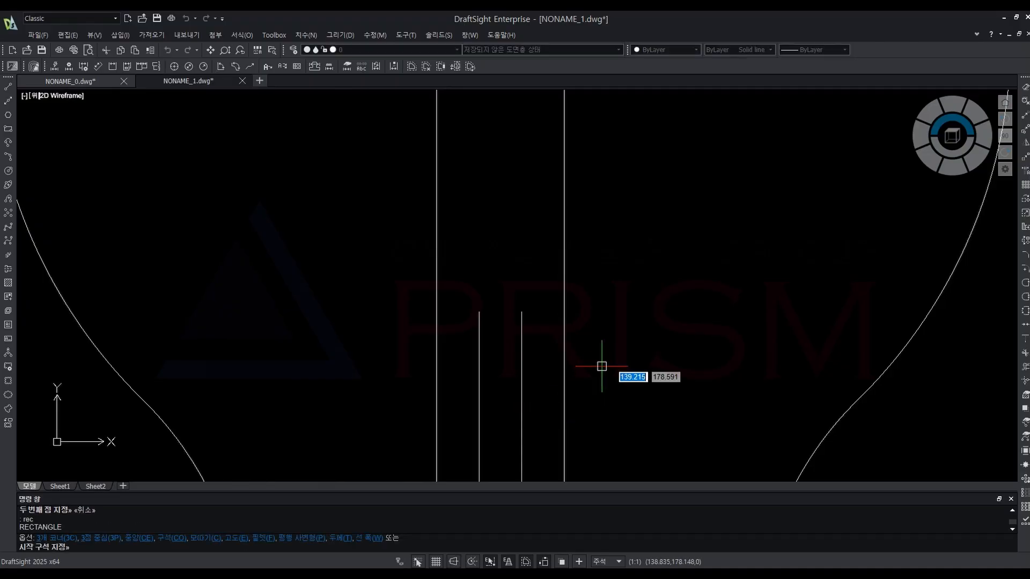
pyautogui.click(604, 297)
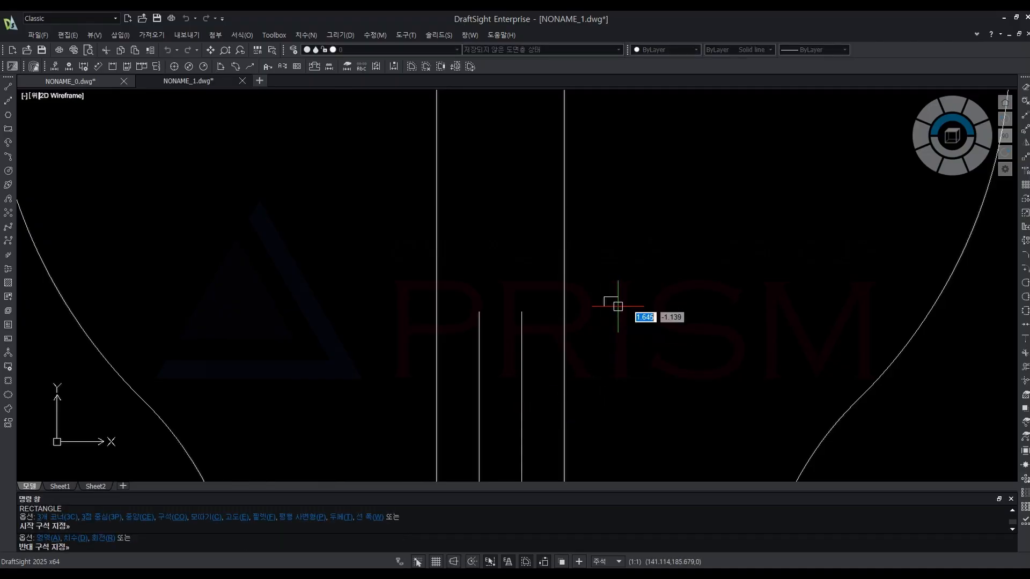
pyautogui.press('Return')
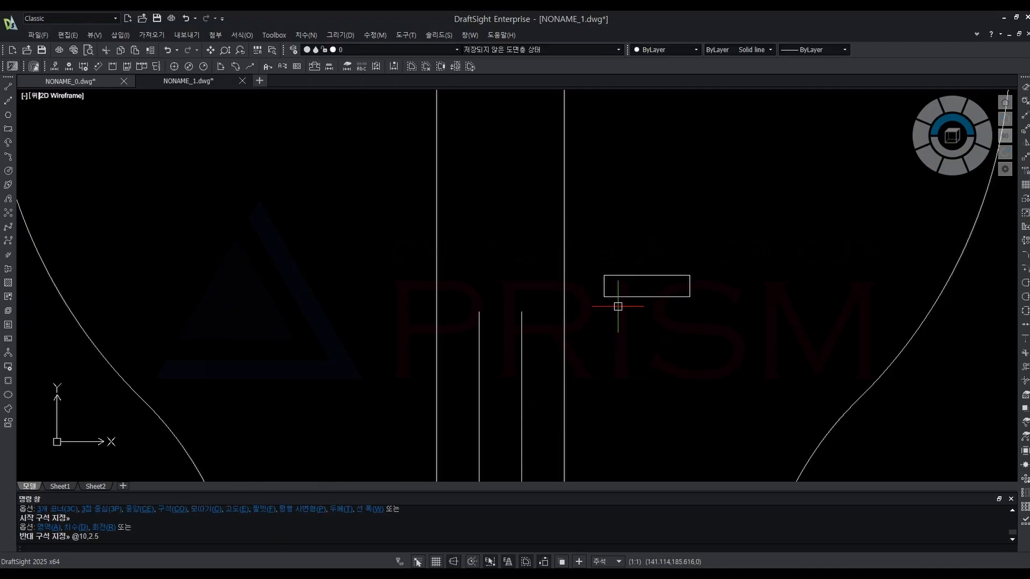
# Draw a horizontal line joining the upper ends of the two stem verticals.
pyautogui.write('l')
pyautogui.press('Return')
pyautogui.click(522, 312)
pyautogui.click(480, 314)
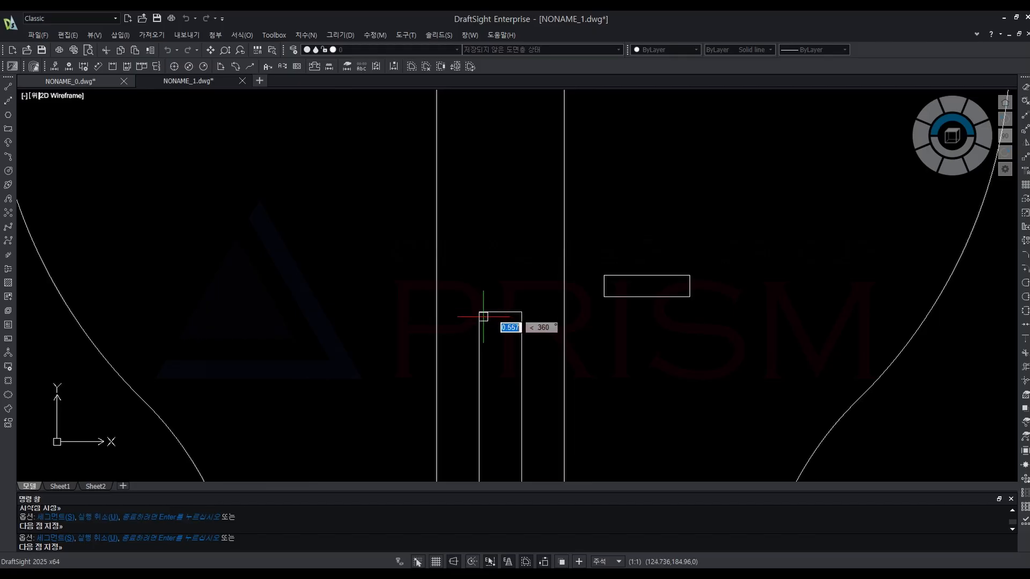
pyautogui.press('Escape')
# Move the rectangle by the midpoint of its lower edge onto the midpoint of the stem's top line.
pyautogui.write('m')
pyautogui.press('Return')
pyautogui.moveTo(685, 330); pyautogui.dragTo(601, 243)
pyautogui.press('Return')
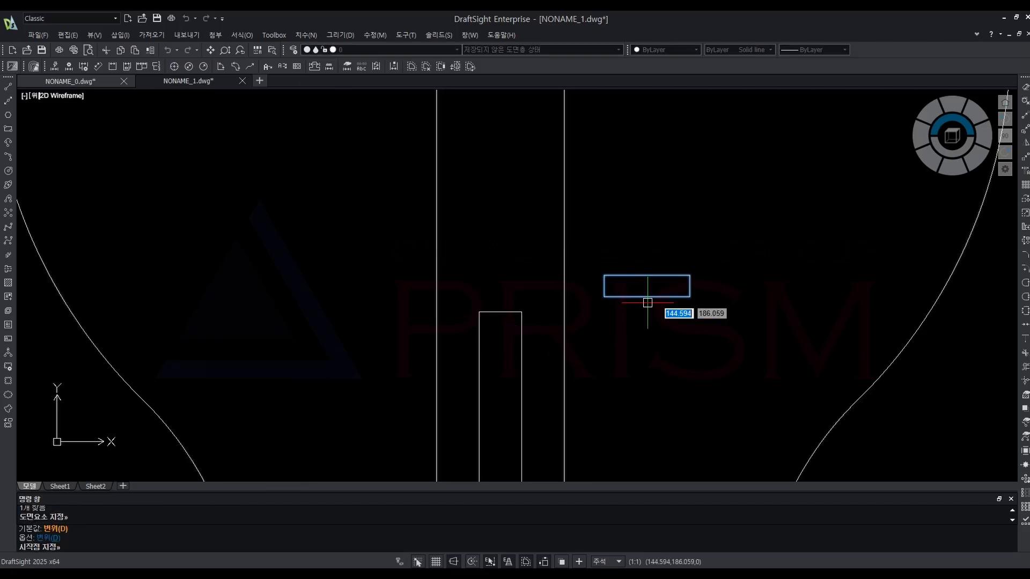
pyautogui.click(647, 297)
pyautogui.click(500, 311)
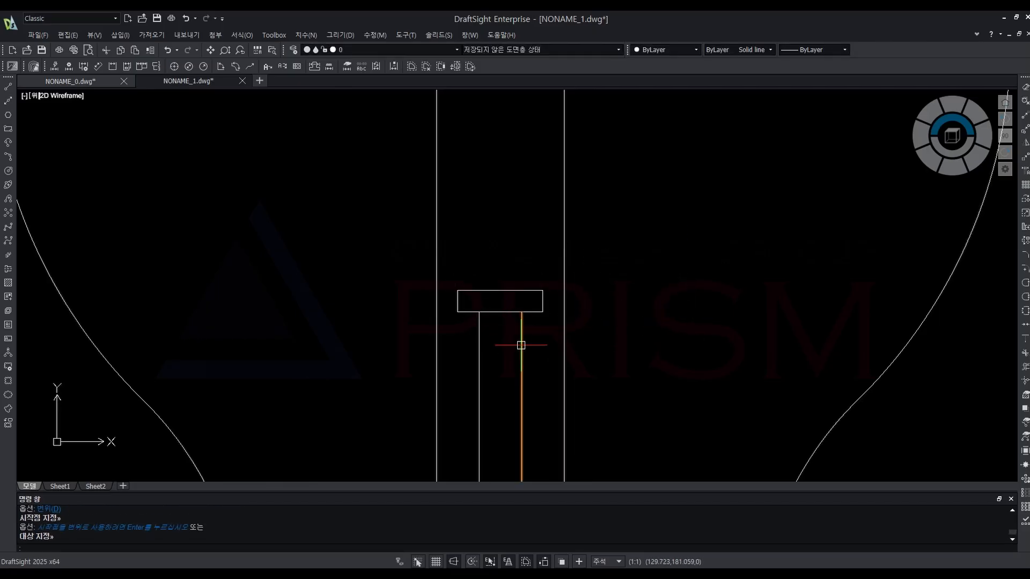
pyautogui.press('Escape')
pyautogui.click(470, 300)
pyautogui.press('Escape')
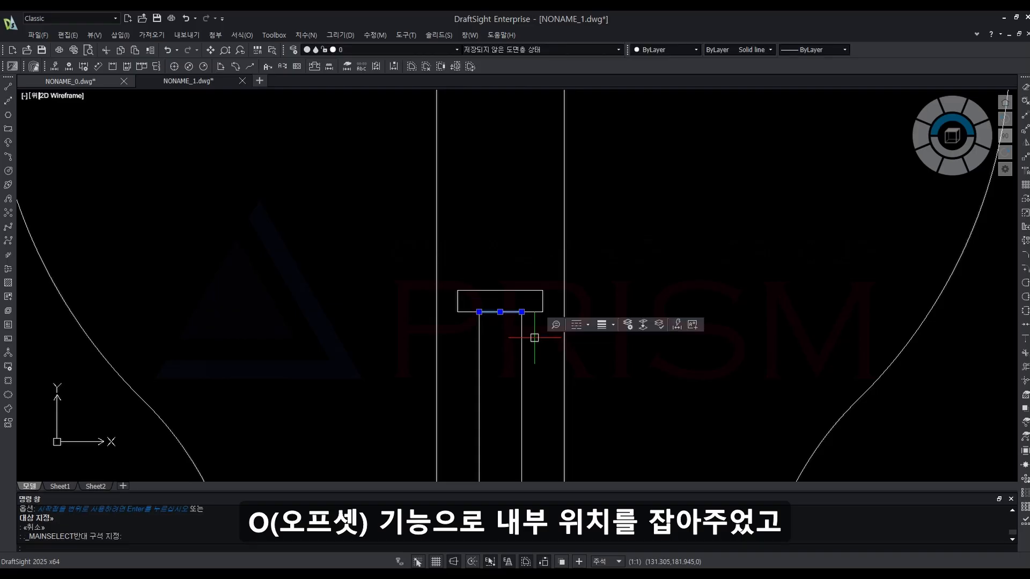
# Offset the top horizontal of the screw base 77.5 units upward into the bulb.
pyautogui.write('o')
pyautogui.press('Return')
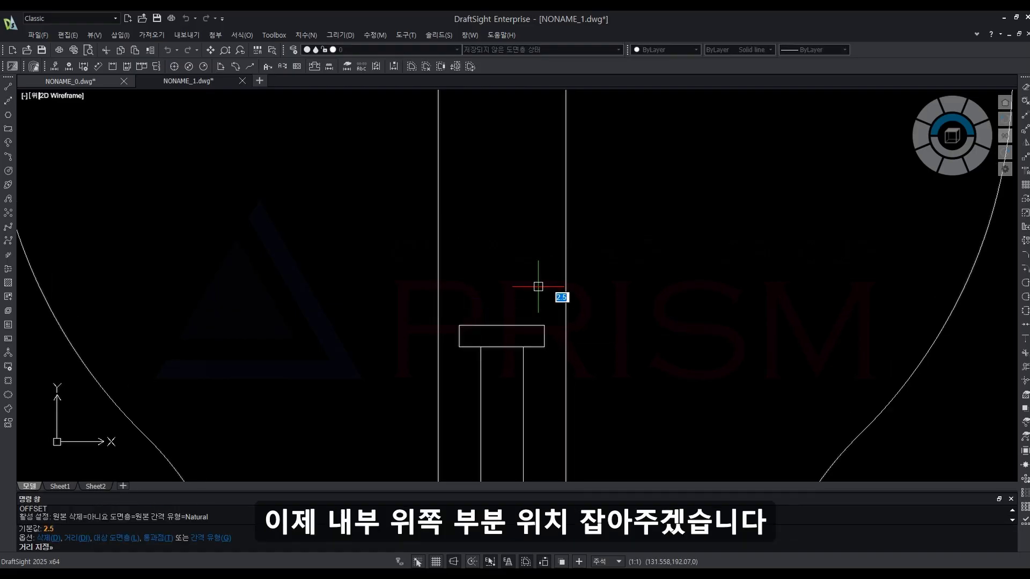
pyautogui.write('77.5')
pyautogui.press('Return')
pyautogui.scroll(-5, 539, 289)
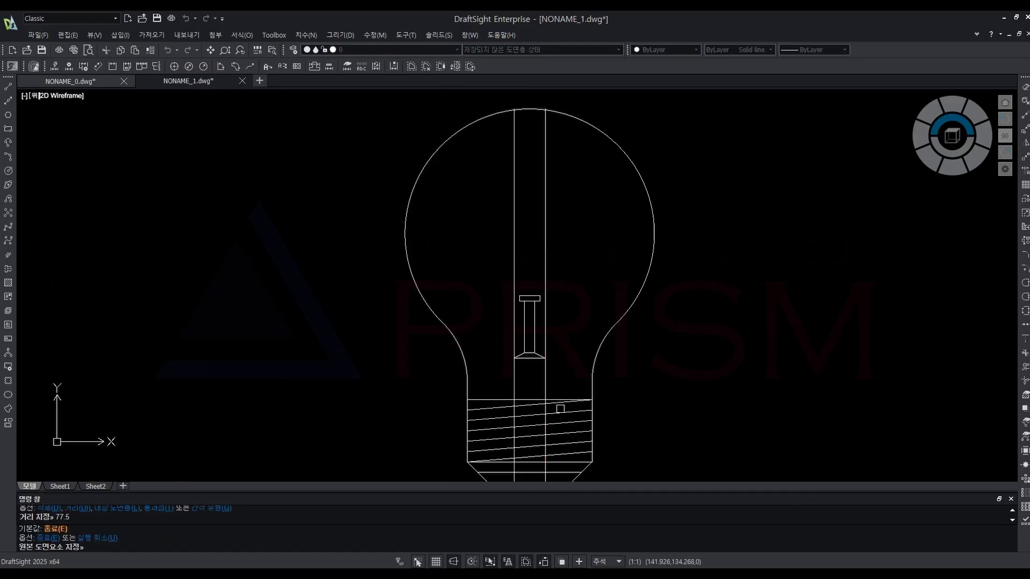
pyautogui.click(560, 398)
pyautogui.scroll(3, 544, 249)
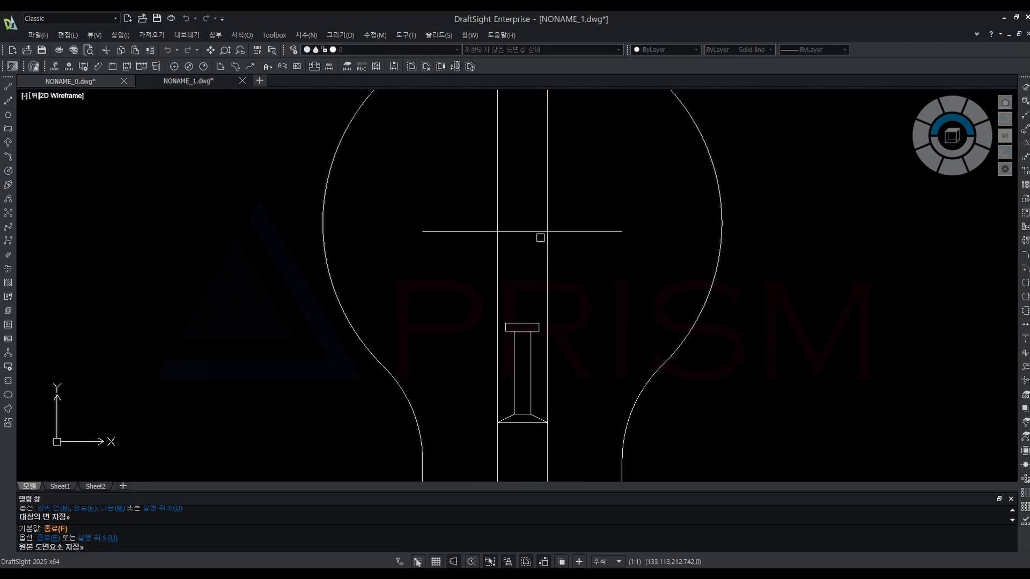
pyautogui.press('Escape')
# Set the offset distance to 10.
pyautogui.moveTo(514, 226); pyautogui.dragTo(558, 235, button='middle')
pyautogui.press('Return')
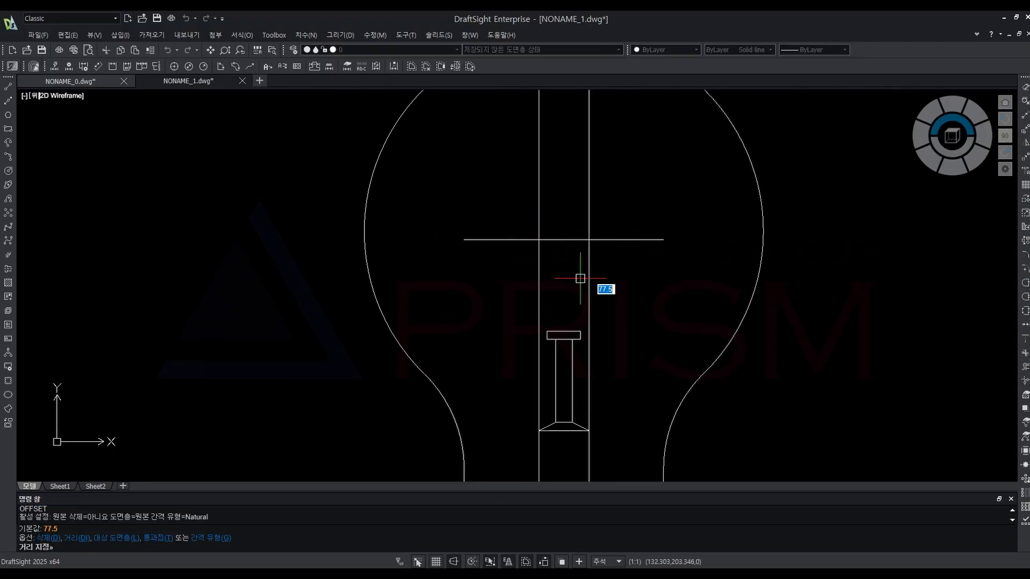
pyautogui.write('10')
pyautogui.press('Return')
pyautogui.press('Escape')
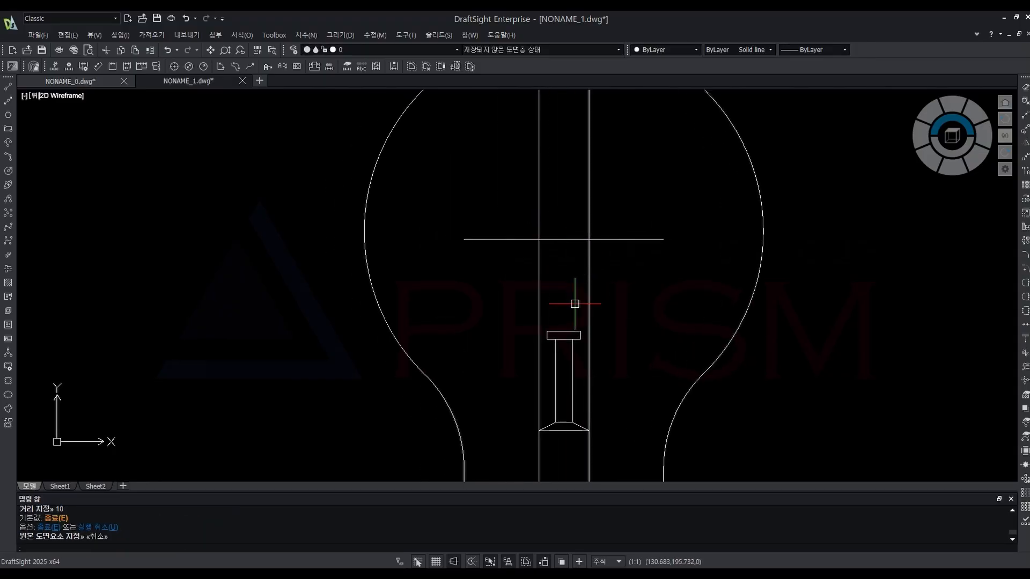
# Draw a vertical centre line from the midpoint of the rectangle's upper edge to the midpoint of the horizontal line above.
pyautogui.write('l')
pyautogui.press('Return')
pyautogui.scroll(-3, 576, 285)
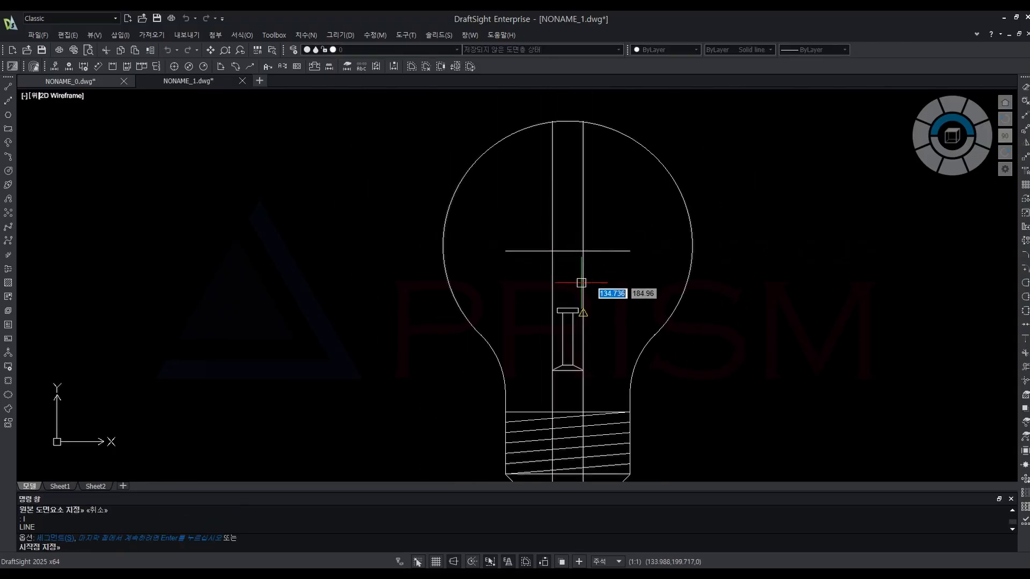
pyautogui.click(567, 308)
pyautogui.click(567, 251)
pyautogui.press('Escape')
# Offset the vertical centre line above the rectangle 10 units to each side.
pyautogui.moveTo(593, 271); pyautogui.dragTo(592, 282, button='middle')
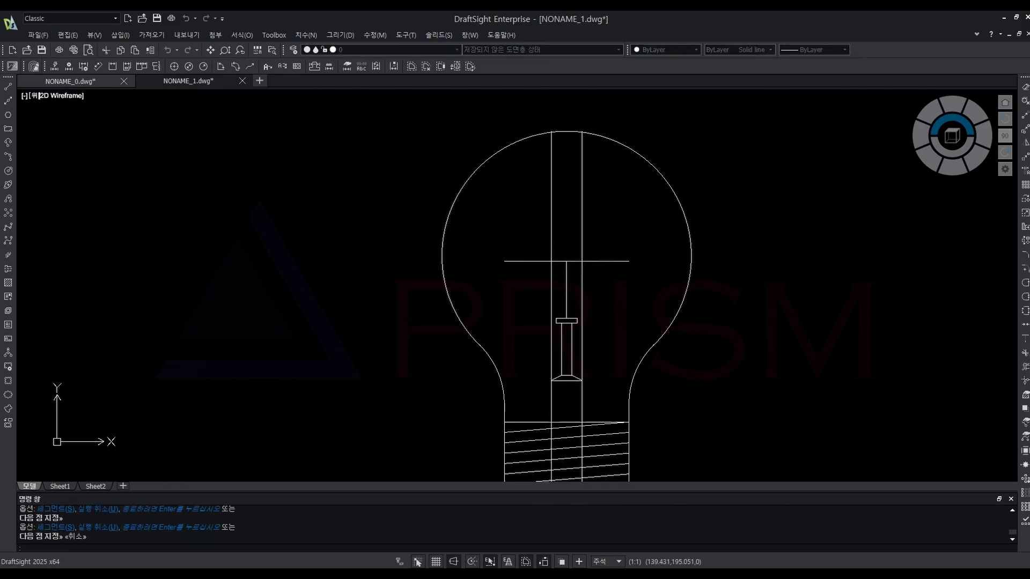
pyautogui.write('o')
pyautogui.press('Return')
pyautogui.press('Return')
pyautogui.click(567, 292)
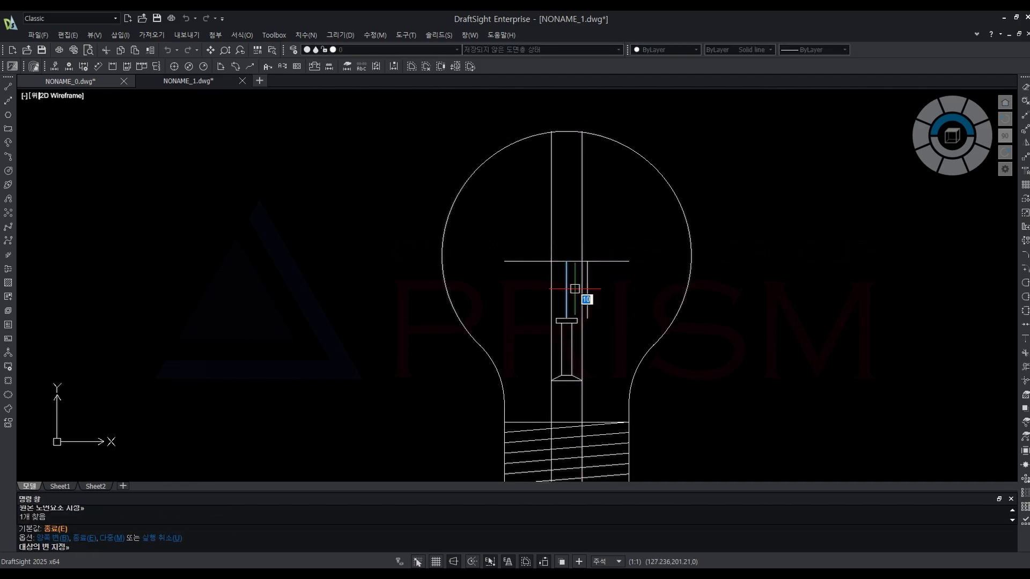
pyautogui.click(584, 291)
pyautogui.click(566, 292)
pyautogui.click(549, 290)
pyautogui.press('Escape')
pyautogui.scroll(5, 550, 291)
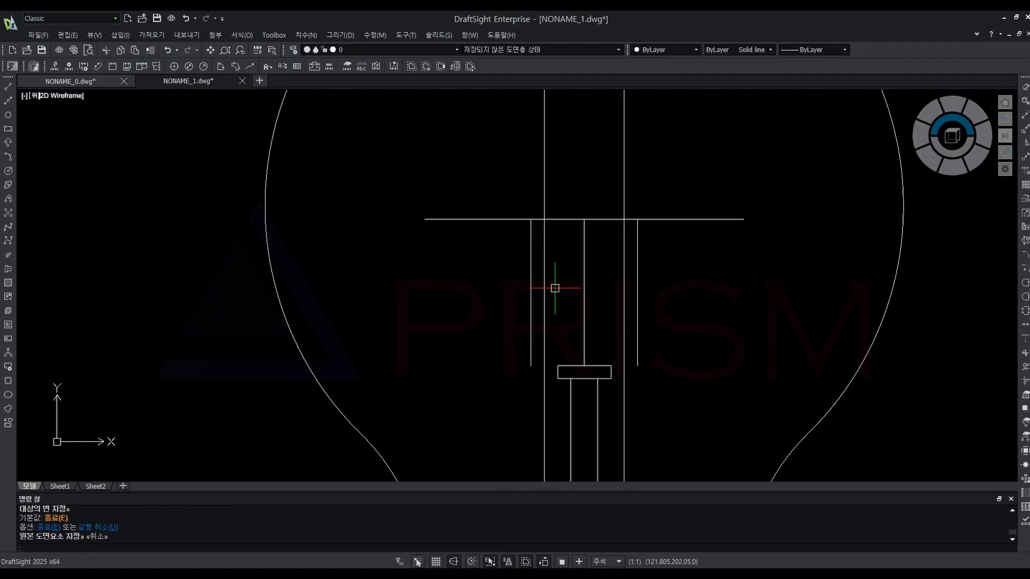
pyautogui.write('l')
pyautogui.press('Return')
pyautogui.click(504, 233)
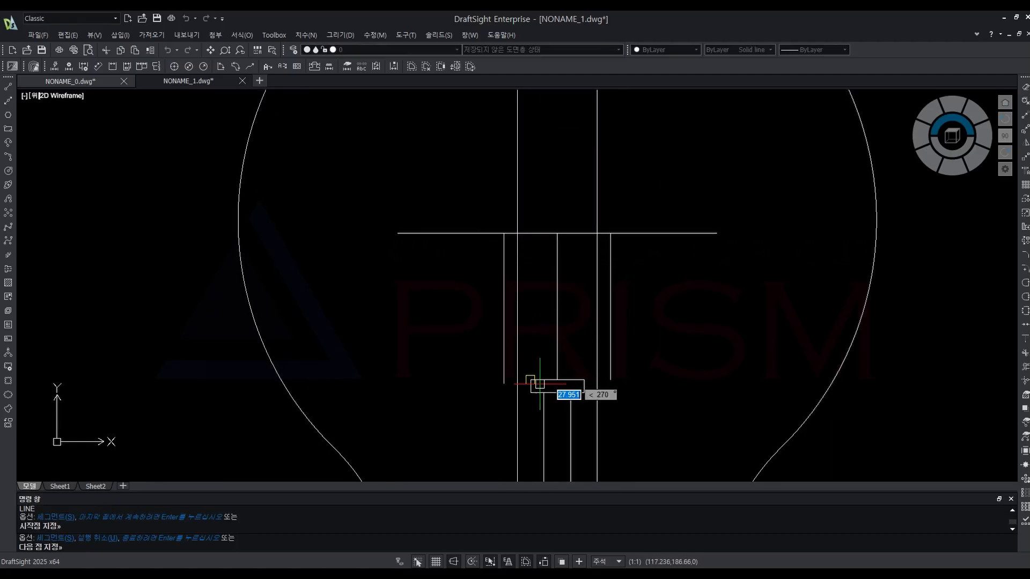
pyautogui.press('Escape')
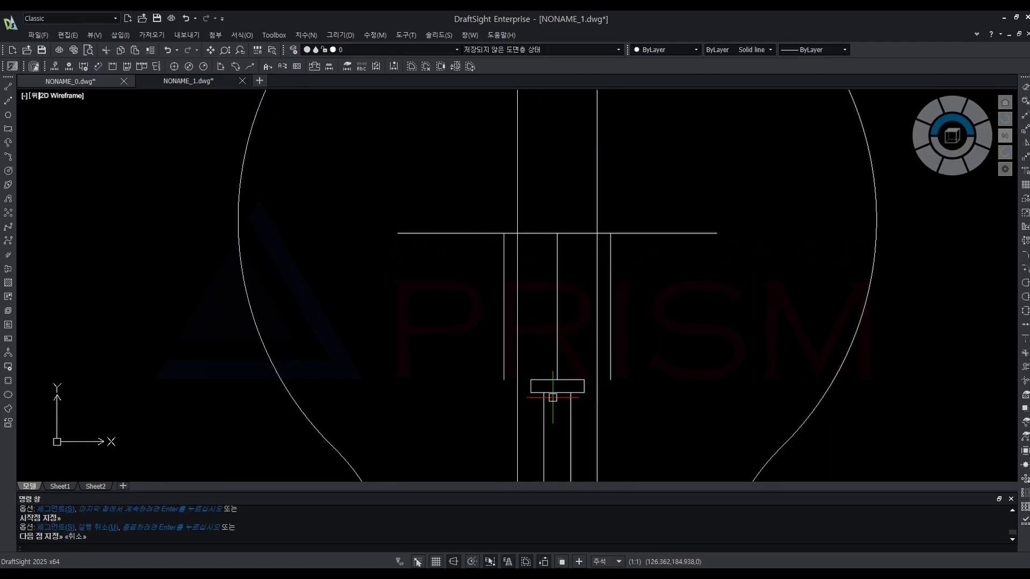
# Extend the two stem verticals up to the upper edge of the small rectangle.
pyautogui.scroll(2, 555, 403)
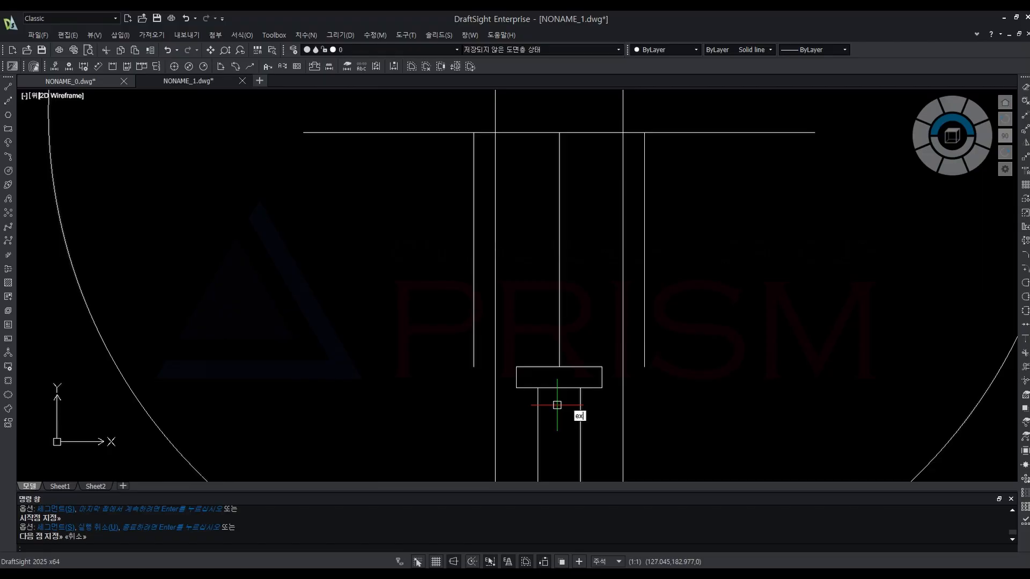
pyautogui.press('Return')
pyautogui.click(544, 365)
pyautogui.press('Return')
pyautogui.click(539, 404)
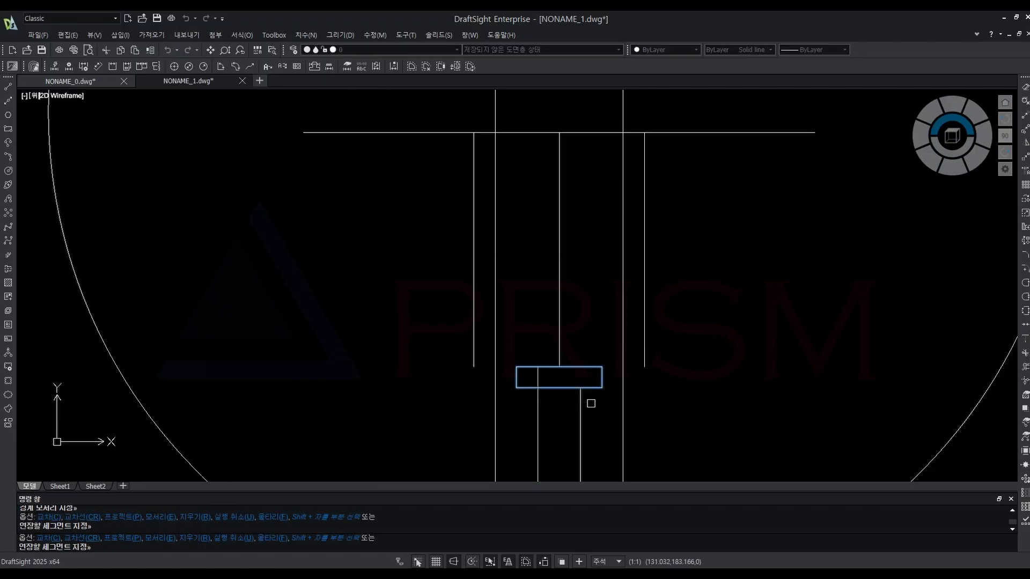
pyautogui.click(579, 397)
pyautogui.press('Escape')
# Draw a sloped line from the upper end of the left stem vertical to the upper end of the left offset line.
pyautogui.write('l')
pyautogui.press('Return')
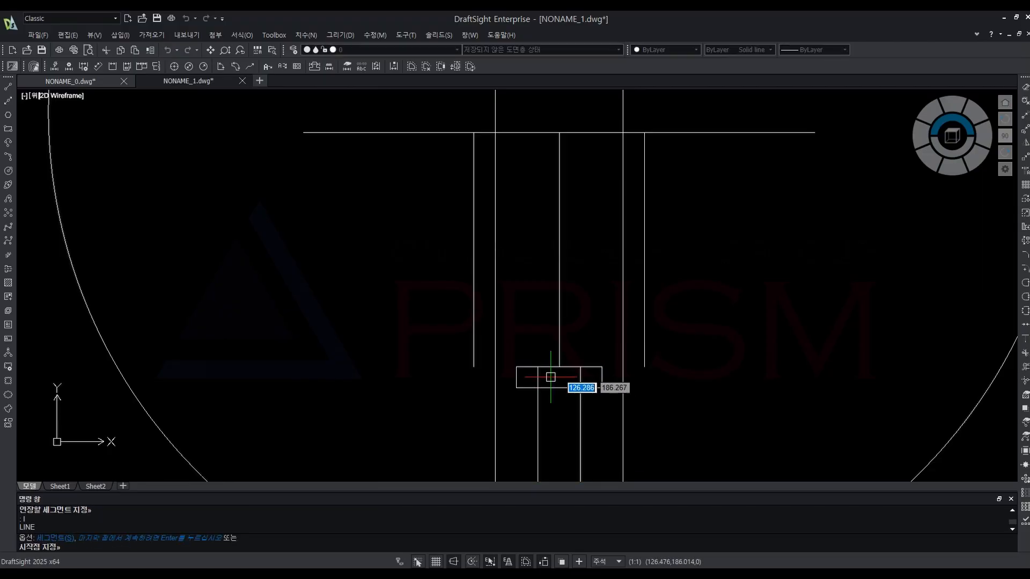
pyautogui.click(537, 367)
pyautogui.click(479, 131)
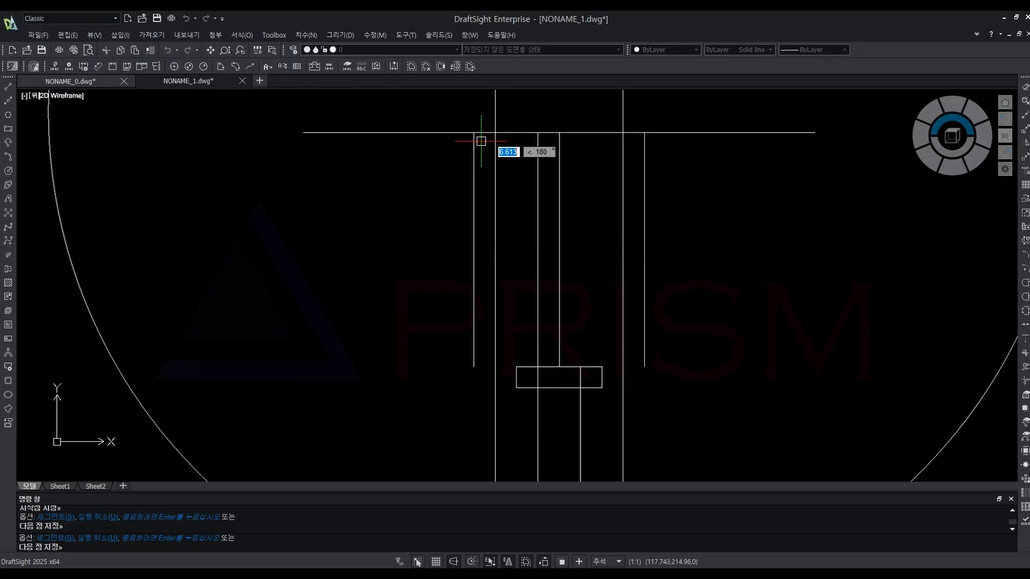
pyautogui.hotkey('ctrl', 'z')
pyautogui.write('l')
pyautogui.press('Return')
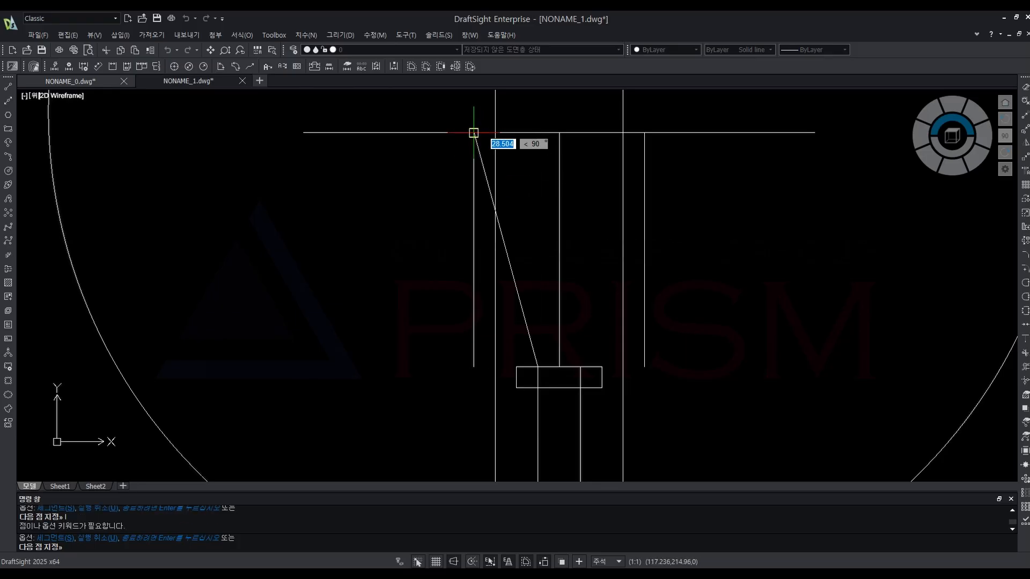
pyautogui.click(474, 133)
# Continue the line across to the right offset line's upper end and down to the top of the right stem vertical.
pyautogui.write('l')
pyautogui.press('Return')
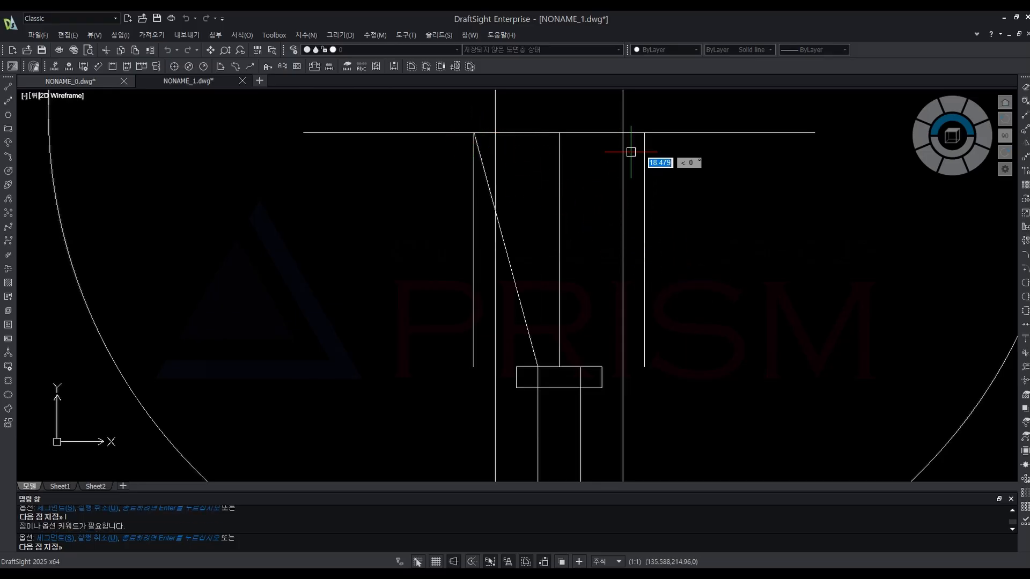
pyautogui.click(644, 133)
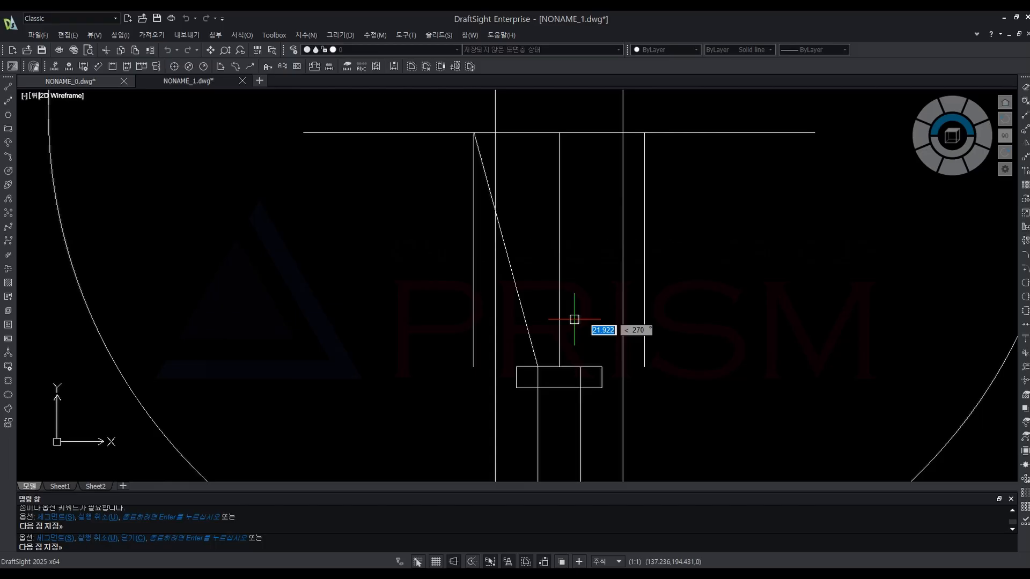
pyautogui.click(580, 367)
pyautogui.press('Escape')
# Delete the two offset vertical lines on either side of the sloped support lines.
pyautogui.moveTo(661, 292); pyautogui.dragTo(633, 271)
pyautogui.moveTo(482, 291); pyautogui.dragTo(451, 273)
pyautogui.click(451, 274)
pyautogui.press('Delete')
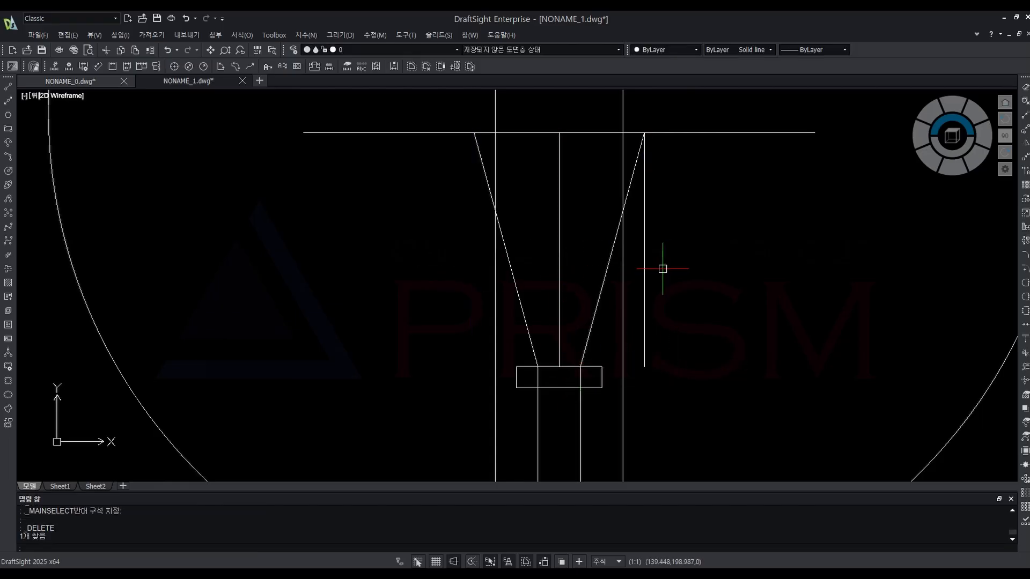
pyautogui.click(650, 276)
pyautogui.click(641, 265)
pyautogui.press('Delete')
# Delete the long horizontal line passing over the tops of the sloped support lines.
pyautogui.scroll(-2, 668, 247)
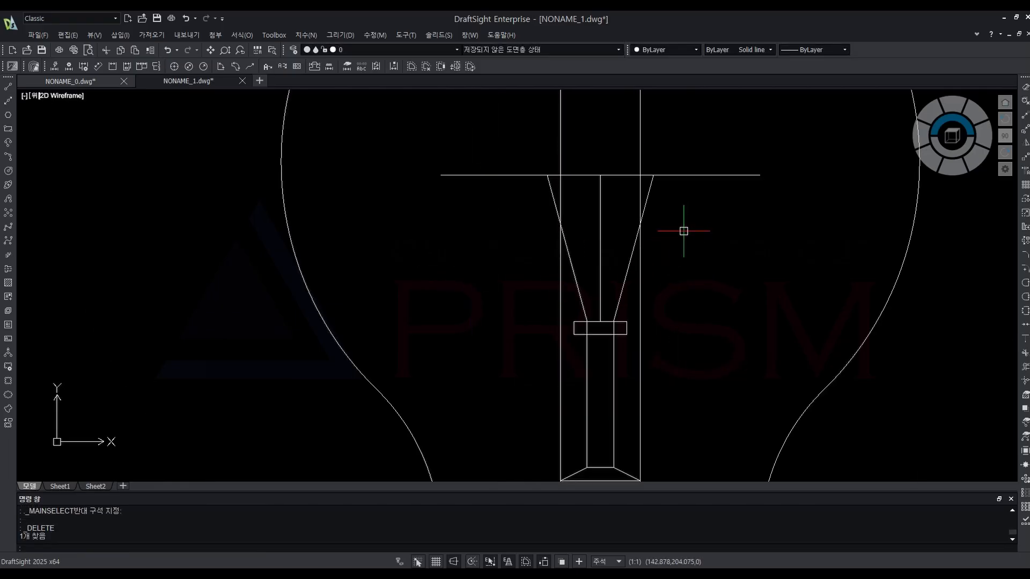
pyautogui.click(701, 210)
pyautogui.click(683, 166)
pyautogui.press('Delete')
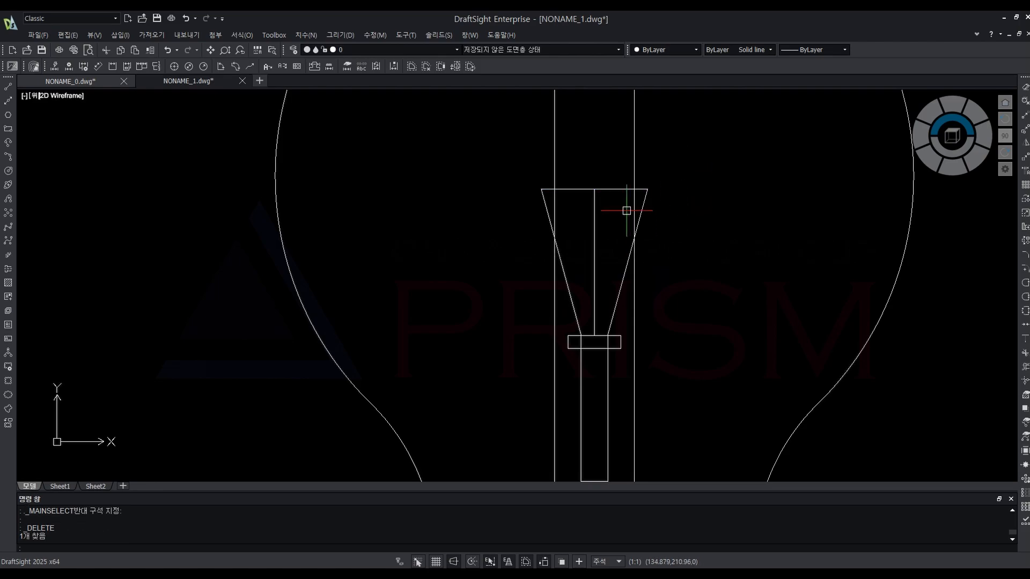
# Delete the vertical centre line and the short horizontal joining the upper ends of the sloped support lines.
pyautogui.click(601, 208)
pyautogui.click(594, 211)
pyautogui.press('Delete')
pyautogui.click(586, 155)
pyautogui.press('Delete')
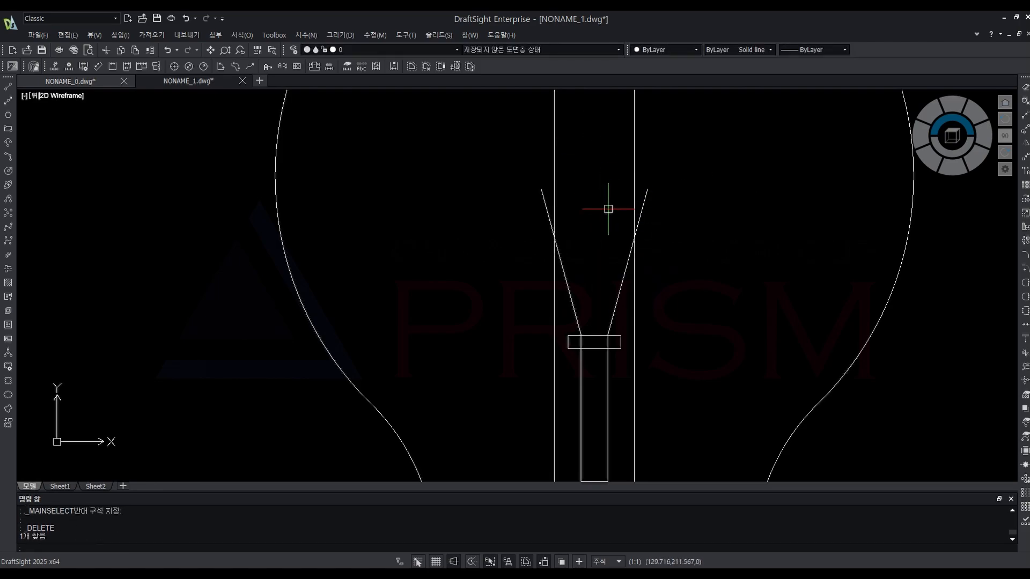
# Trim the two long inner verticals below the top horizontal of the screw base.
pyautogui.scroll(-2, 644, 256)
pyautogui.write('tr')
pyautogui.press('Return')
pyautogui.press('Return')
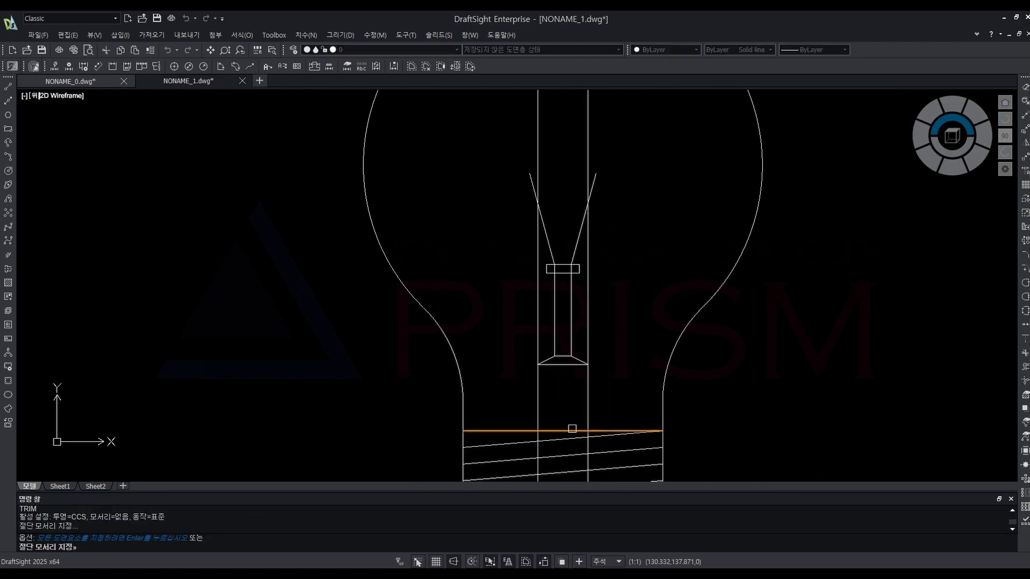
pyautogui.click(586, 447)
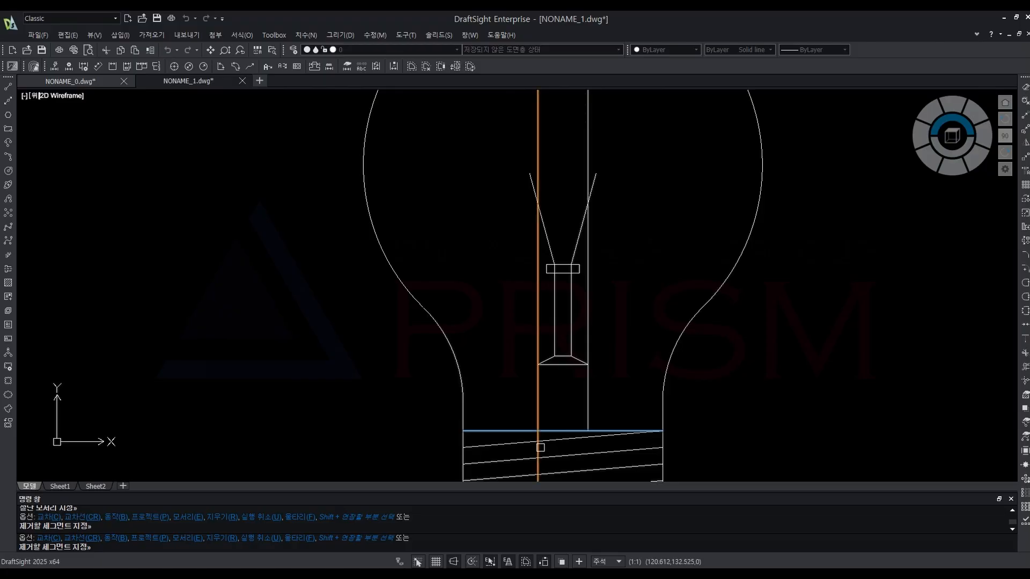
pyautogui.click(540, 447)
pyautogui.moveTo(580, 354); pyautogui.dragTo(575, 374, button='middle')
pyautogui.press('Escape')
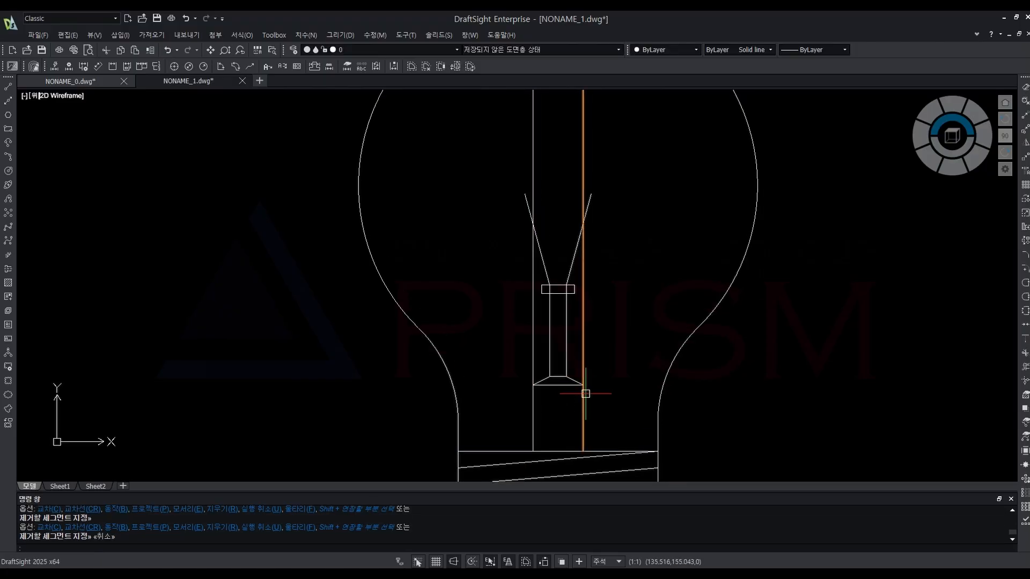
# Trim the two long vertical lines above the horizontal bottom edge of the stem's flared base and delete what remains above it.
pyautogui.press('Return')
pyautogui.click(560, 386)
pyautogui.press('Return')
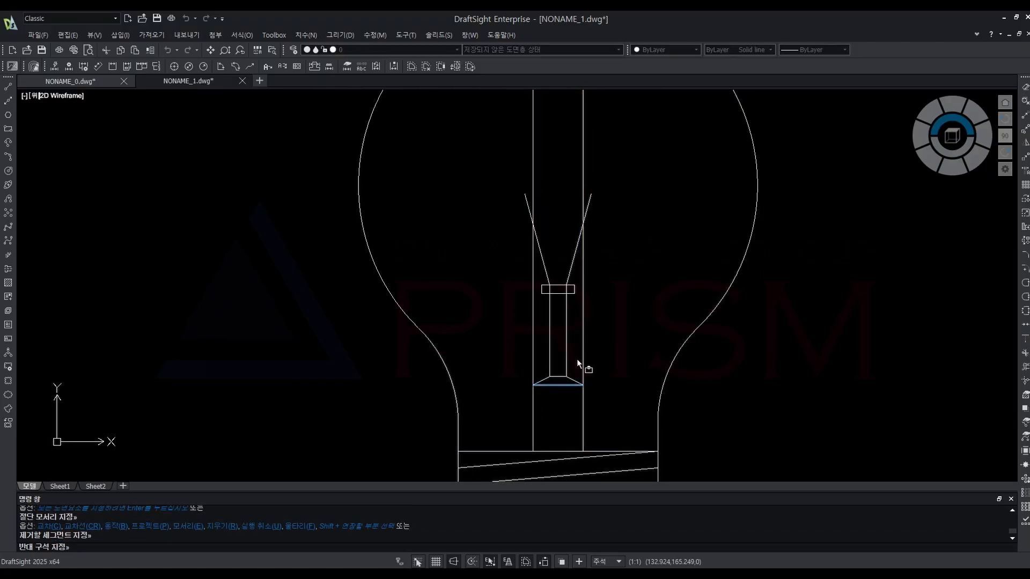
pyautogui.click(585, 362)
pyautogui.press('Escape')
pyautogui.click(533, 348)
pyautogui.press('Delete')
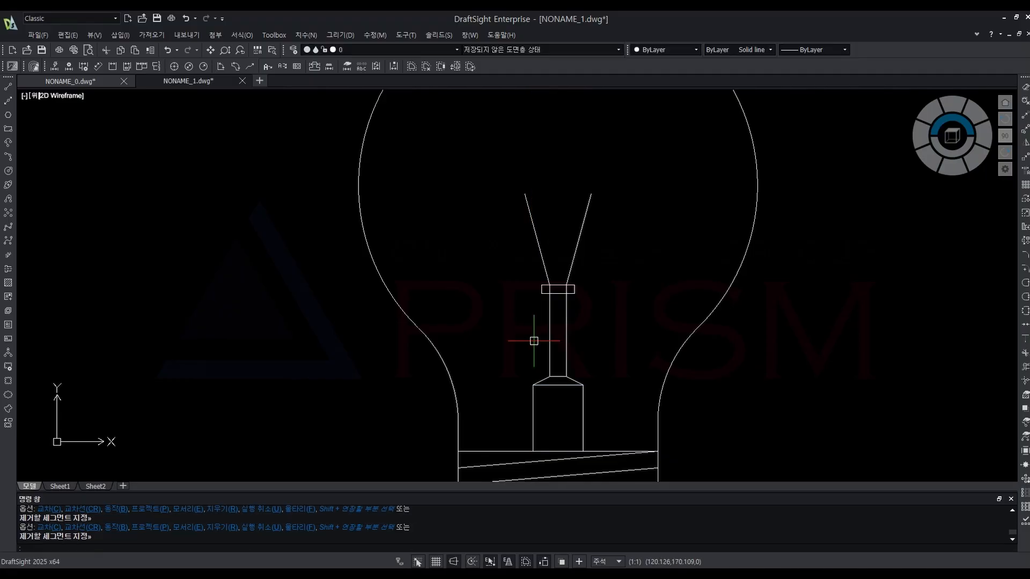
# Draw a three-point circle through the upper ends of the two sloped supports and the midpoint of the lower horizontal line.
pyautogui.scroll(5, 585, 329)
pyautogui.click(340, 35)
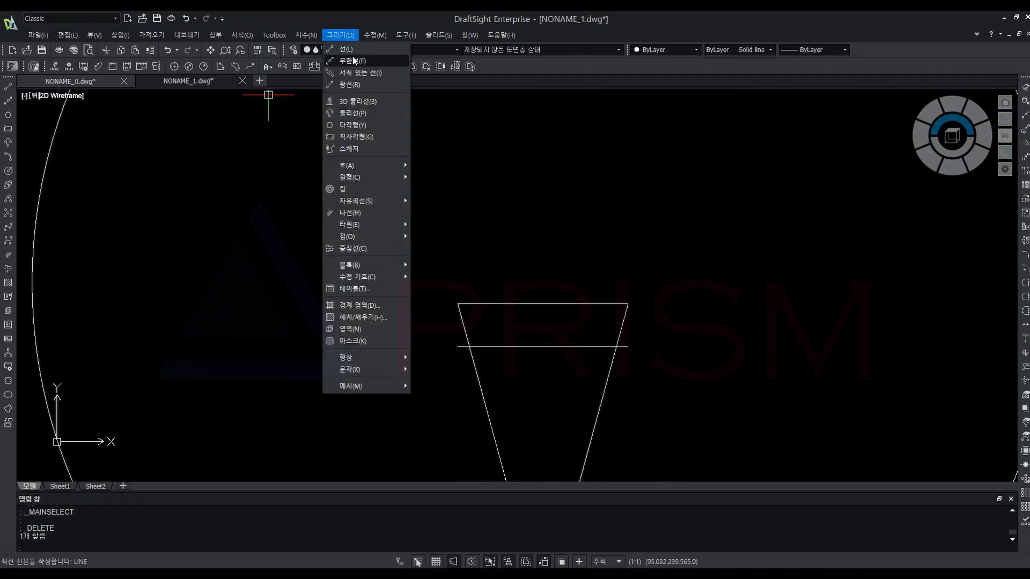
pyautogui.moveTo(350, 177)
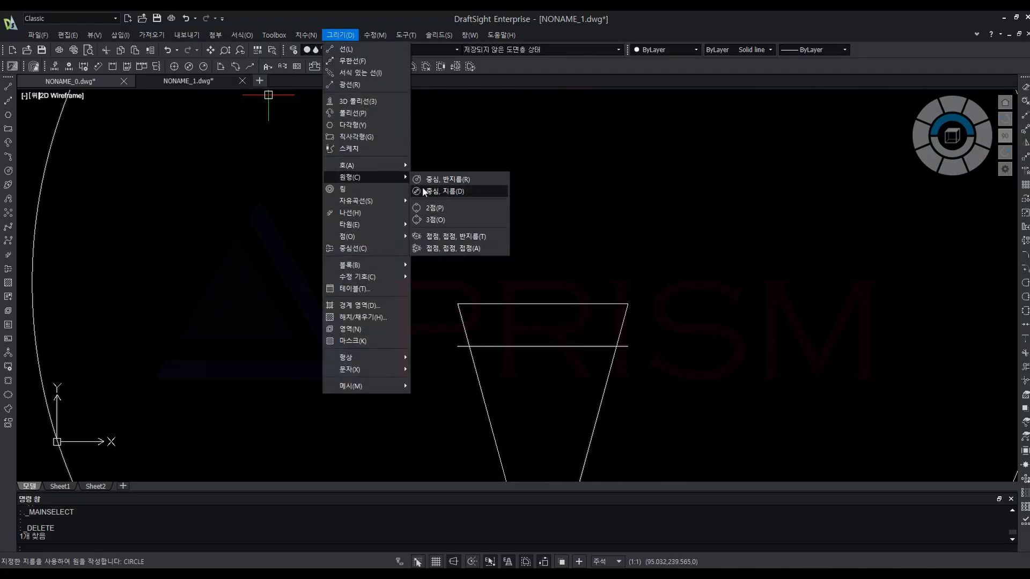
pyautogui.click(435, 220)
pyautogui.click(457, 304)
pyautogui.click(628, 304)
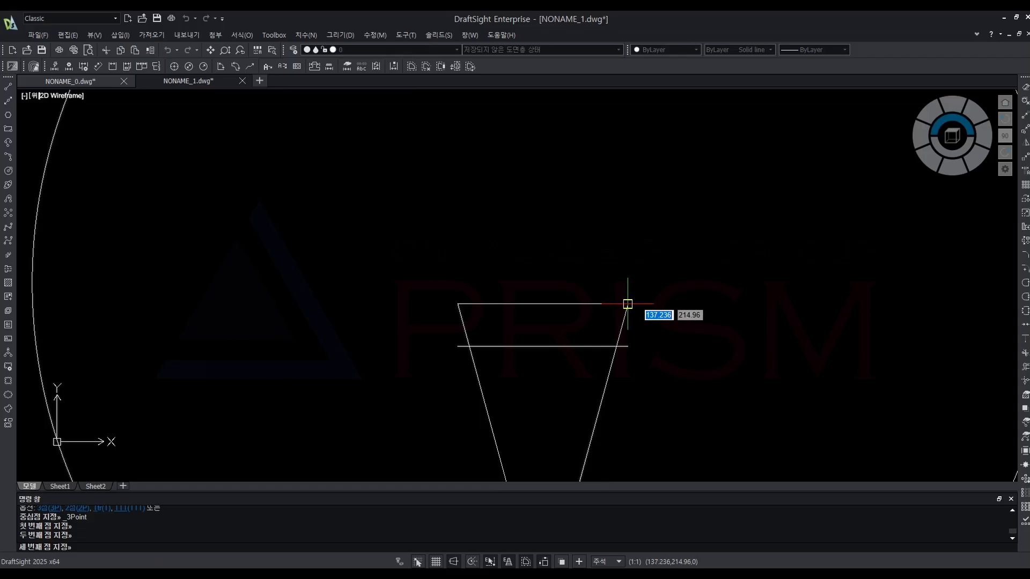
pyautogui.click(541, 346)
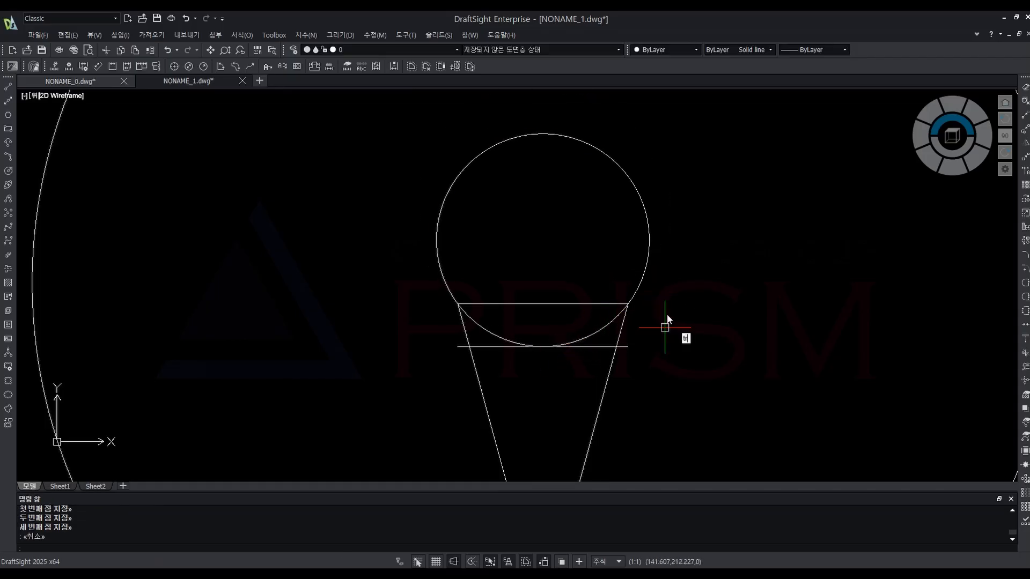
# Trim the circle down to its lower arc between the sloped supports and delete the two horizontal construction lines.
pyautogui.press('space')
pyautogui.press('space')
pyautogui.click(650, 254)
pyautogui.press('Escape')
pyautogui.click(560, 305)
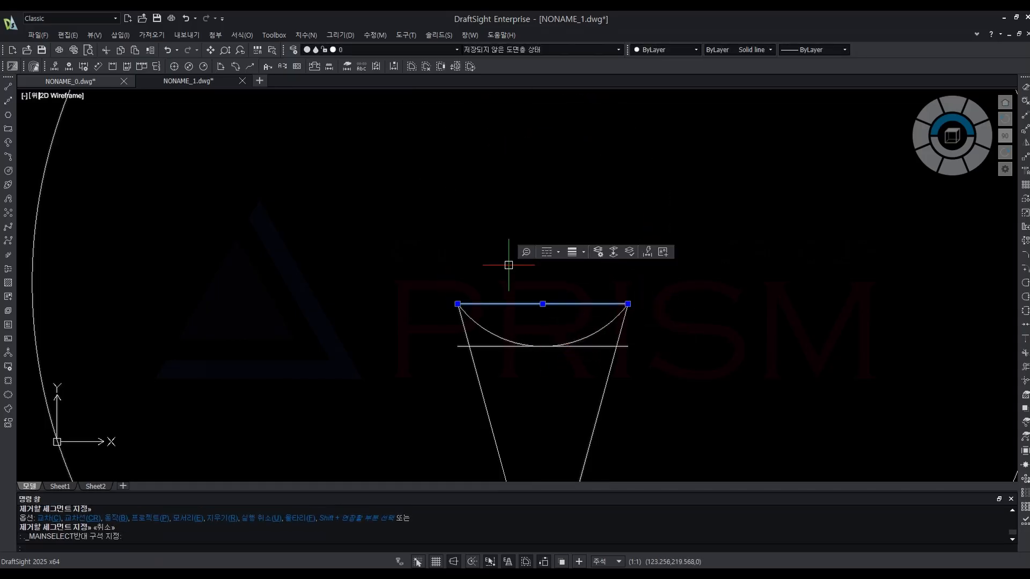
pyautogui.press('Delete')
pyautogui.scroll(-2, 600, 346)
# Draw a vertical centre line from the top midpoint of the stem collar up past the arc and the support ends.
pyautogui.write('l')
pyautogui.press('space')
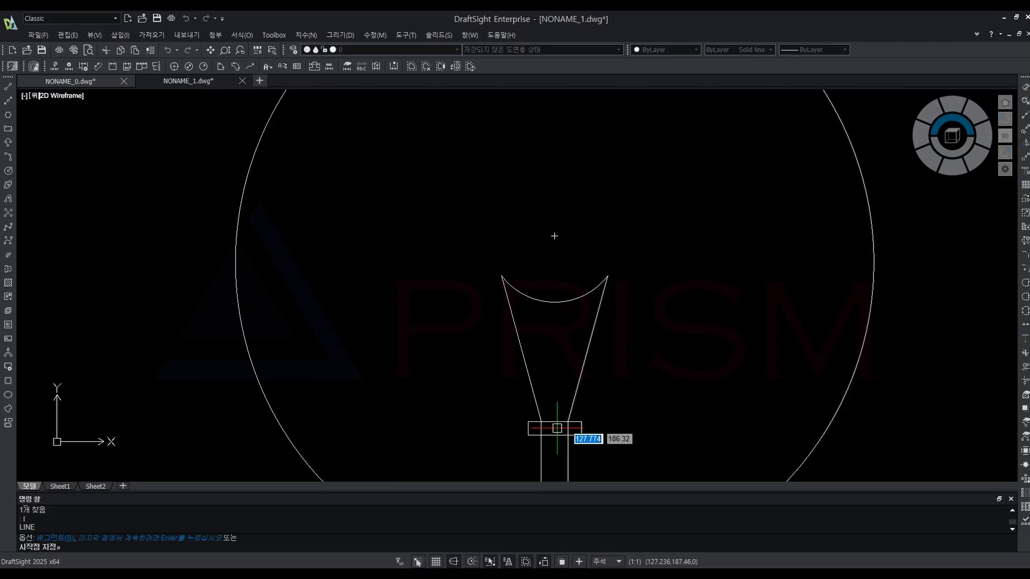
pyautogui.click(555, 422)
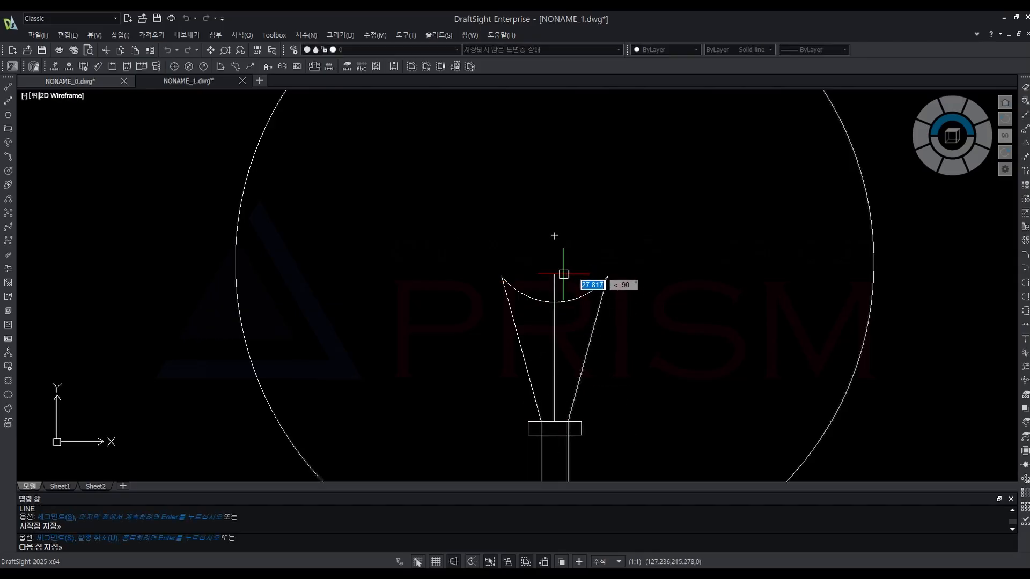
pyautogui.click(561, 267)
pyautogui.press('Escape')
# Draw a horizontal line connecting the two upper ends of the sloped supports.
pyautogui.press('space')
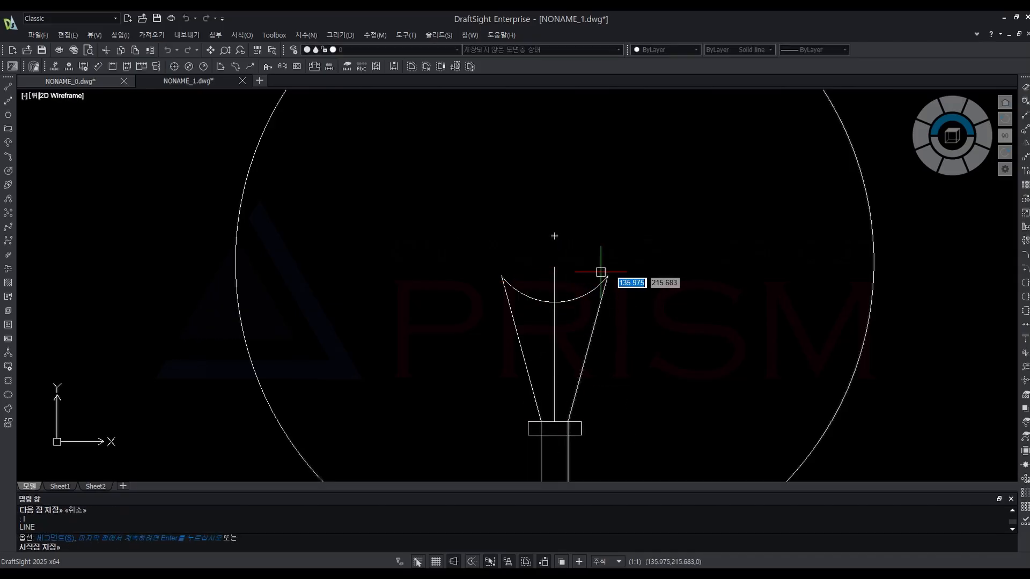
pyautogui.click(608, 277)
pyautogui.click(501, 276)
pyautogui.press('Escape')
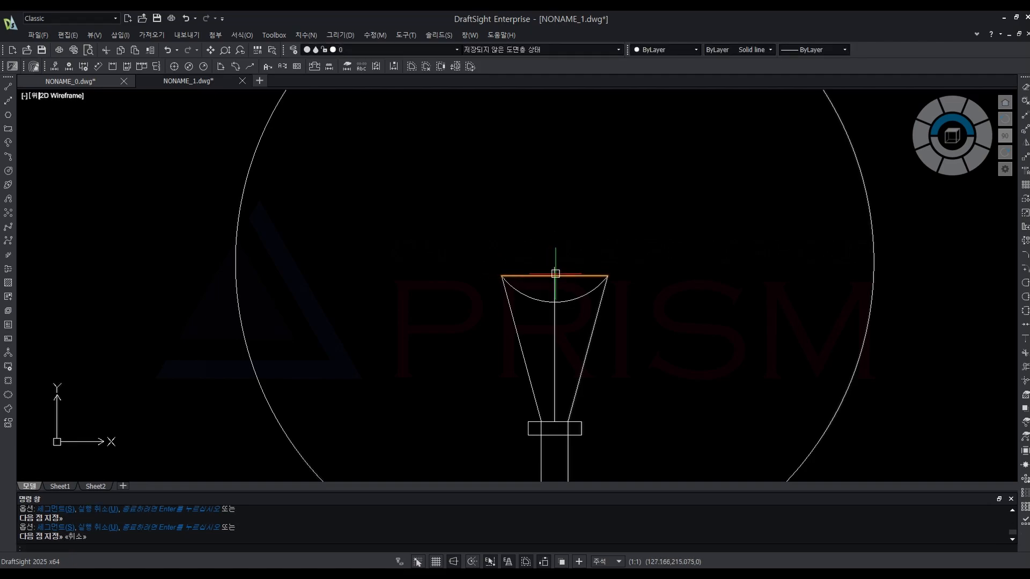
# Trim the part of the vertical centre line that sticks out above the upper horizontal line.
pyautogui.scroll(-3, 561, 284)
pyautogui.scroll(7, 565, 291)
pyautogui.press('space')
pyautogui.press('space')
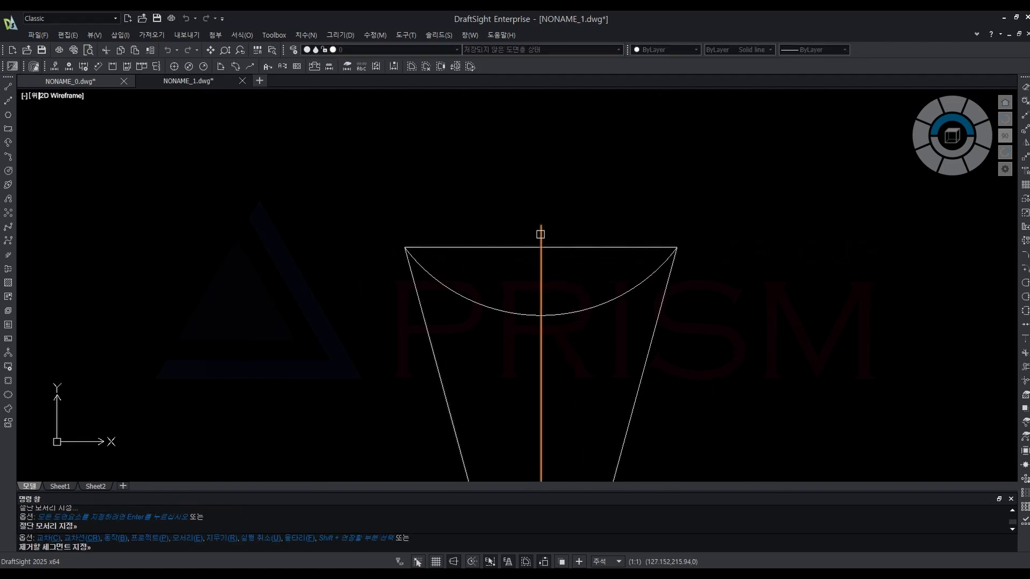
pyautogui.click(541, 233)
# Offset the vertical centre line by 25 to both sides and delete the original centre line.
pyautogui.write('o')
pyautogui.press('space')
pyautogui.write('25')
pyautogui.press('space')
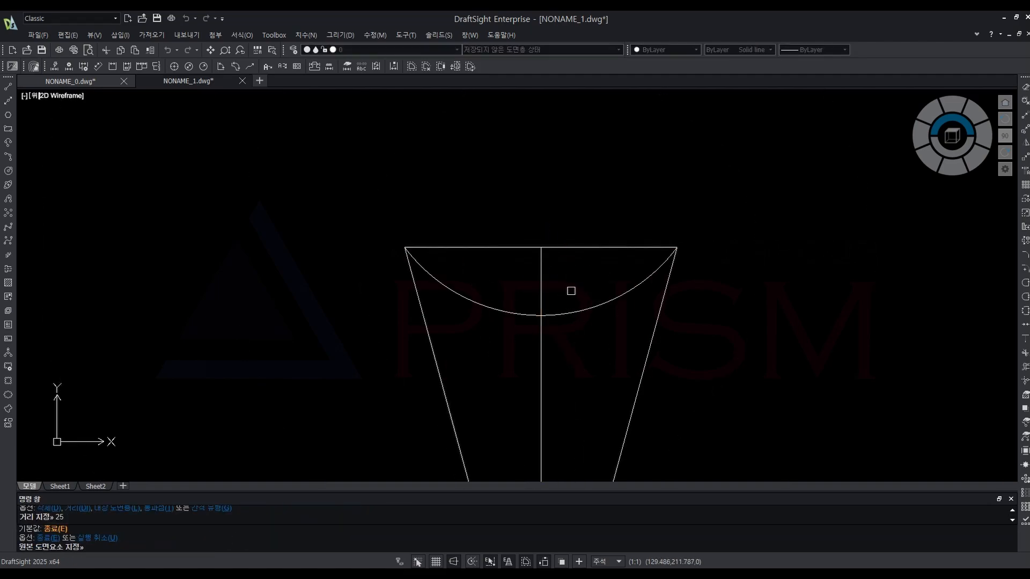
pyautogui.click(541, 284)
pyautogui.click(719, 287)
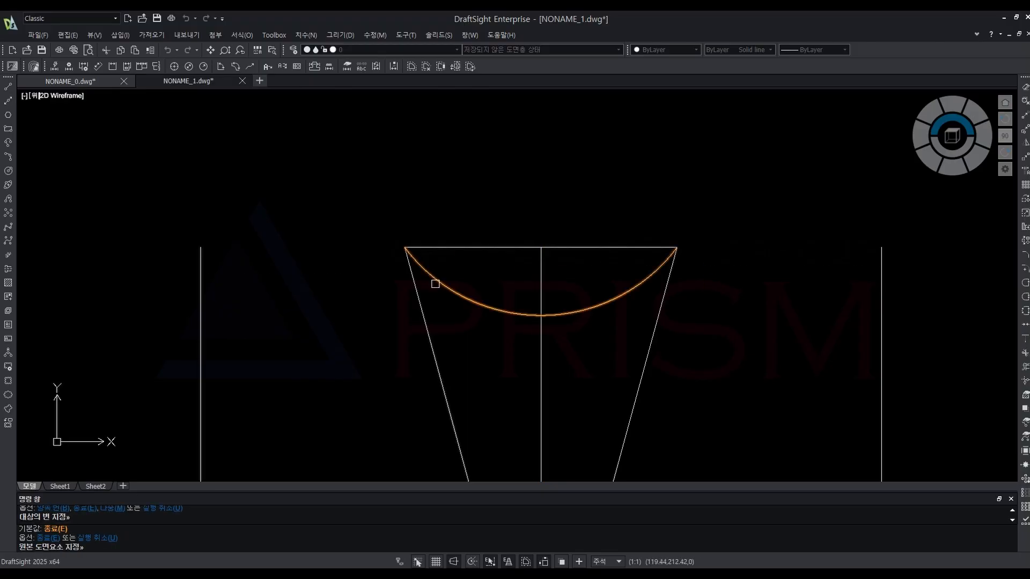
pyautogui.press('Escape')
pyautogui.scroll(-4, 507, 301)
pyautogui.scroll(-2, 443, 327)
# Draw two sloped lines from the upper ends of the outer verticals to the midpoints of the stem base's slanted edges.
pyautogui.write('l')
pyautogui.press('space')
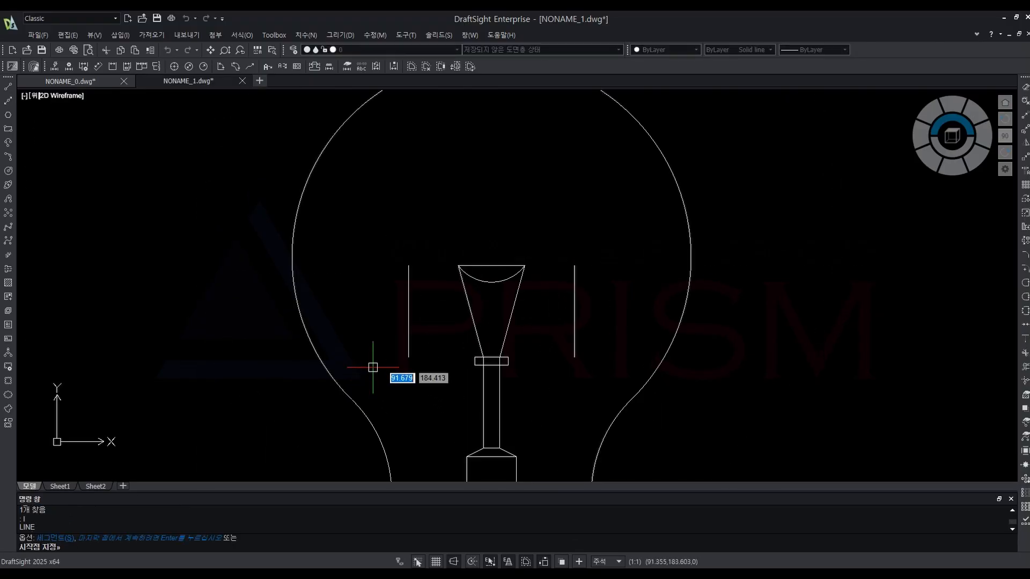
pyautogui.click(409, 266)
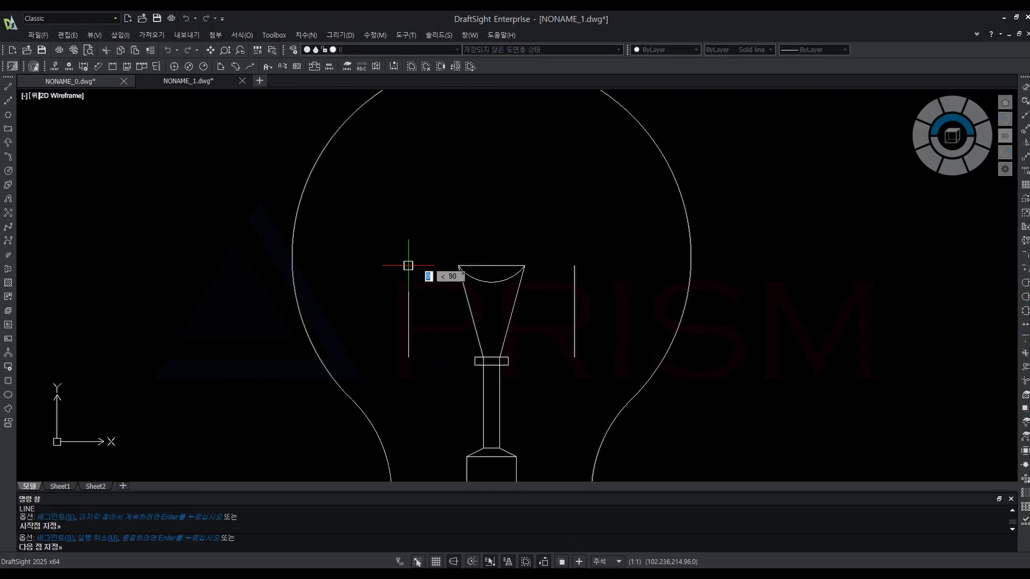
pyautogui.click(475, 451)
pyautogui.press('Escape')
pyautogui.write('l')
pyautogui.press('space')
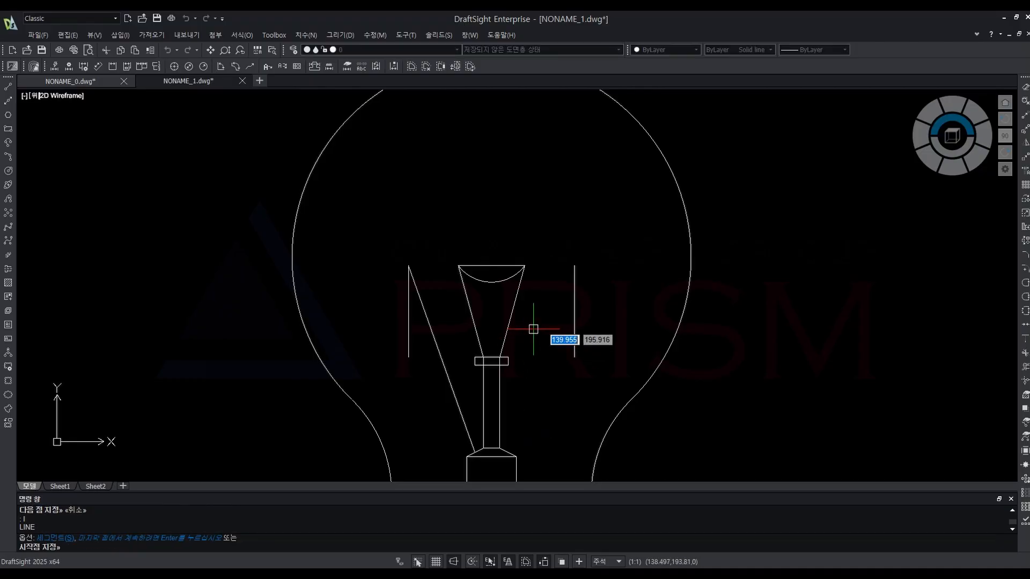
pyautogui.click(574, 265)
pyautogui.click(508, 452)
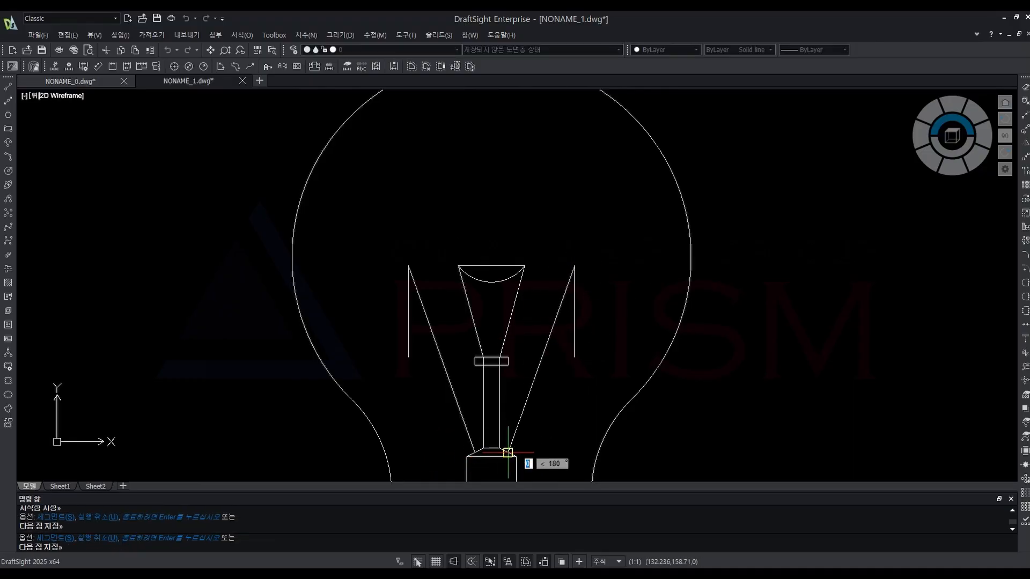
pyautogui.press('Escape')
# Offset the horizontal line between the inner supports downward so it touches the lowest point of the arc.
pyautogui.scroll(2, 454, 290)
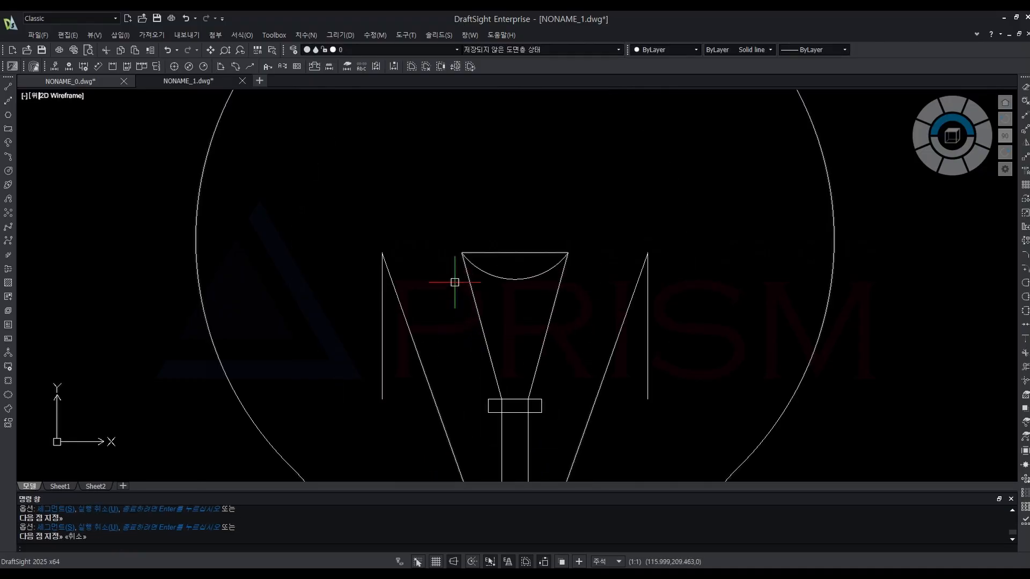
pyautogui.scroll(2, 455, 282)
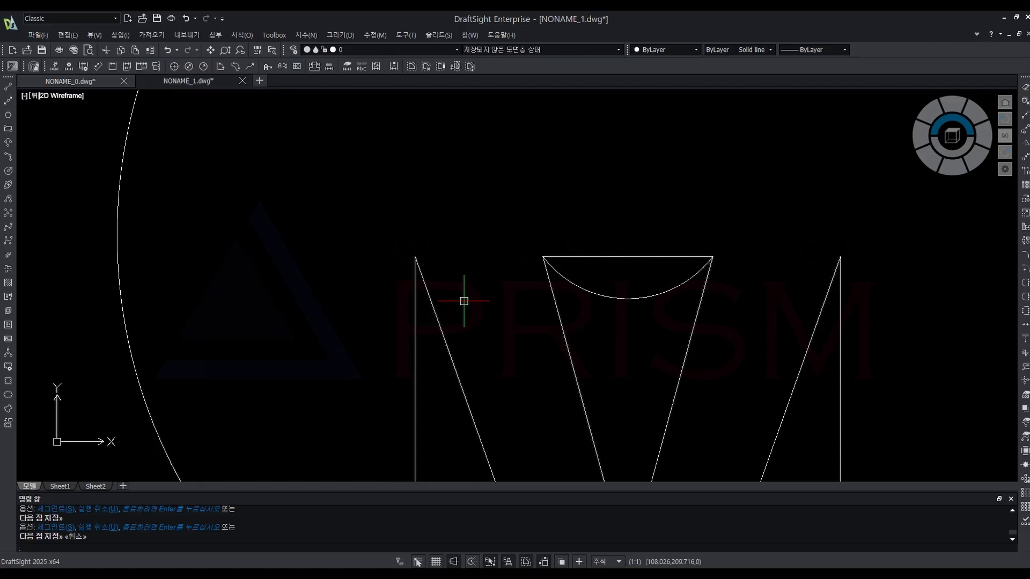
pyautogui.write('o')
pyautogui.press('Return')
pyautogui.press('Return')
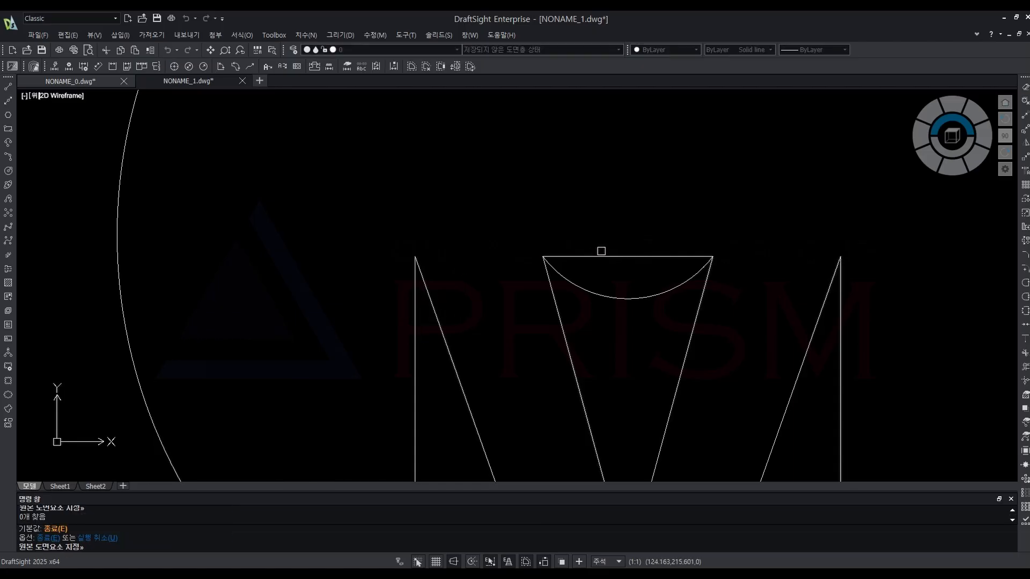
pyautogui.click(601, 256)
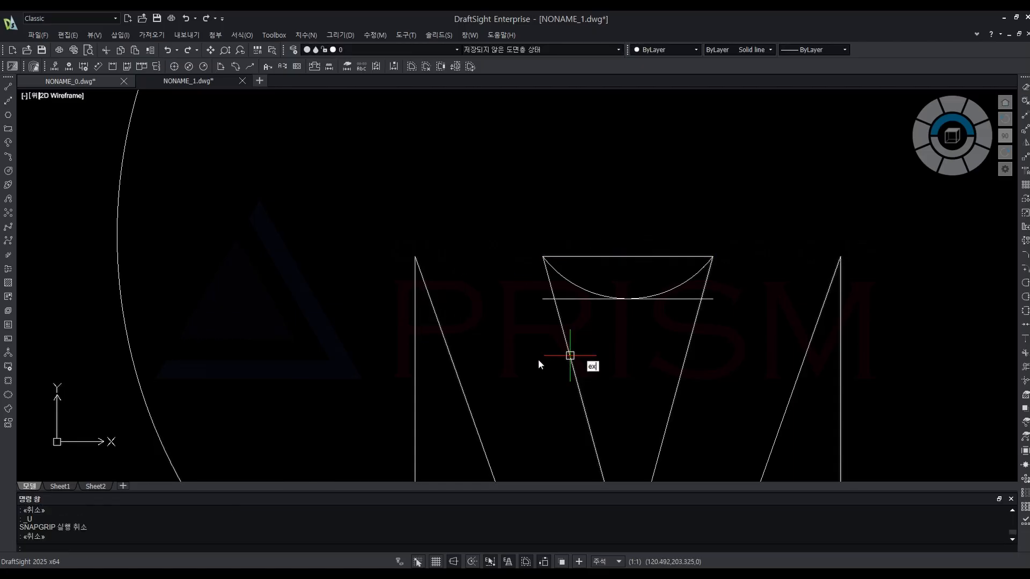
# Extend the lower horizontal line to both outer sloped lines and remove its portion between the inner supports.
pyautogui.press('Return')
pyautogui.click(439, 322)
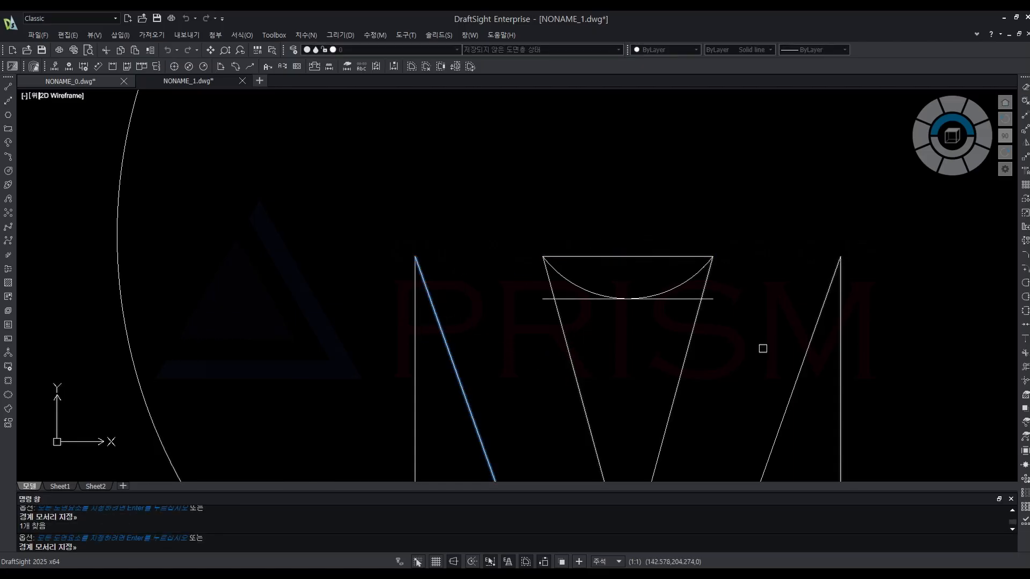
pyautogui.press('Return')
pyautogui.click(541, 298)
pyautogui.press('Return')
pyautogui.press('Return')
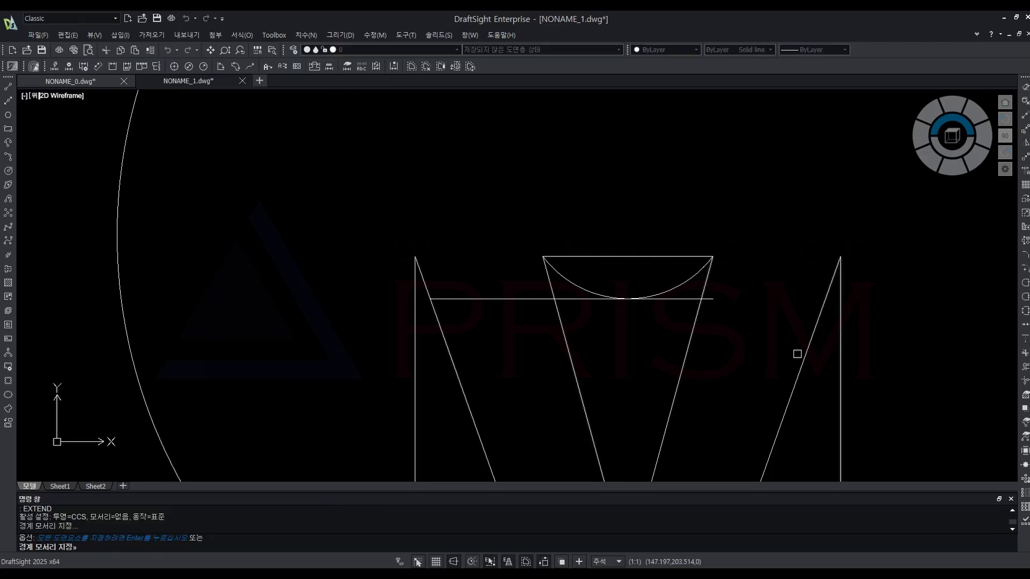
pyautogui.click(801, 352)
pyautogui.press('Return')
pyautogui.click(711, 302)
pyautogui.press('Return')
pyautogui.moveTo(489, 344); pyautogui.dragTo(507, 351, button='middle')
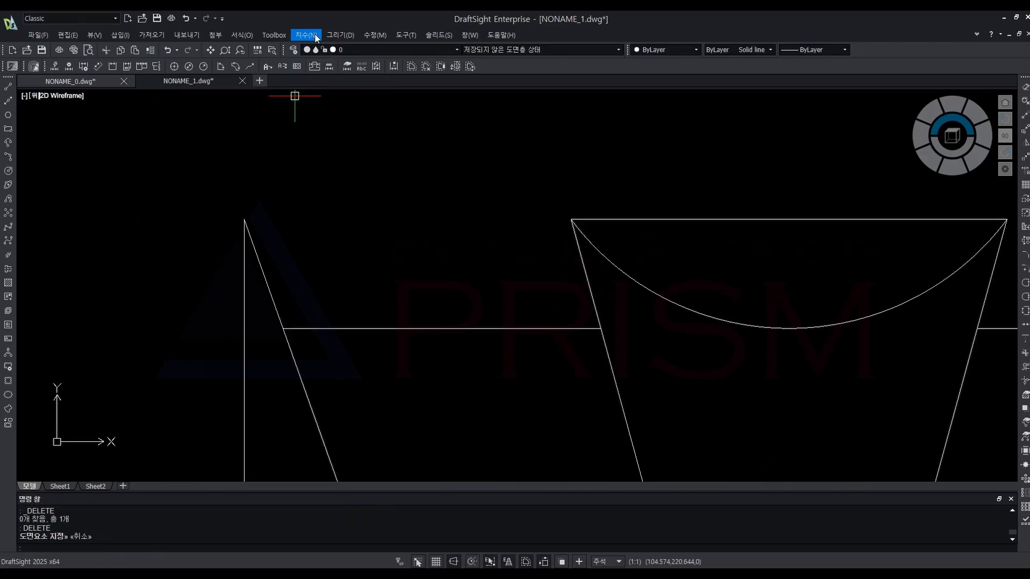
# Draw a three-point circle through the upper ends of the left outer and inner supports, touching the lower horizontal between them.
pyautogui.click(338, 36)
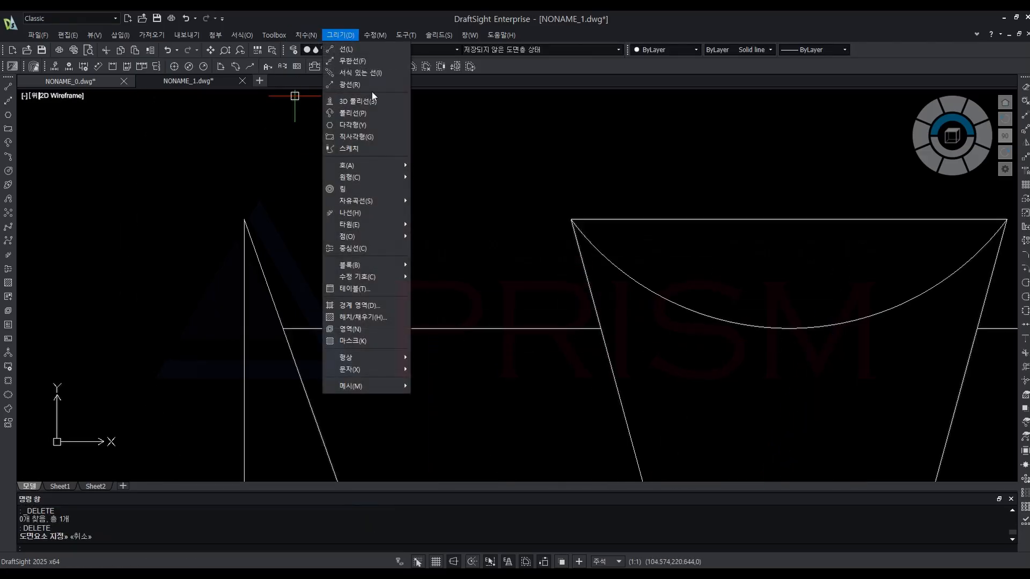
pyautogui.moveTo(384, 178)
pyautogui.click(428, 207)
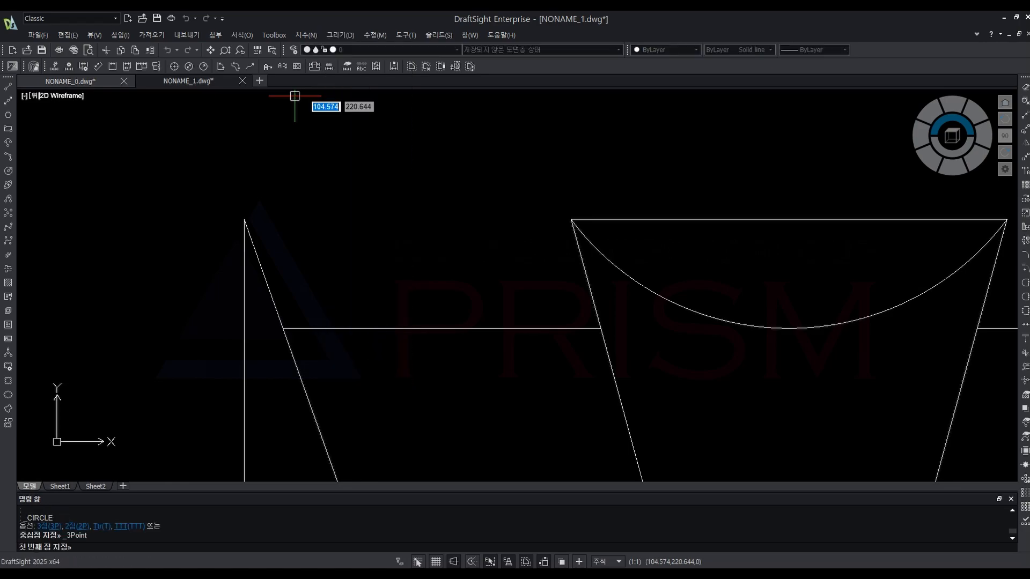
pyautogui.click(244, 220)
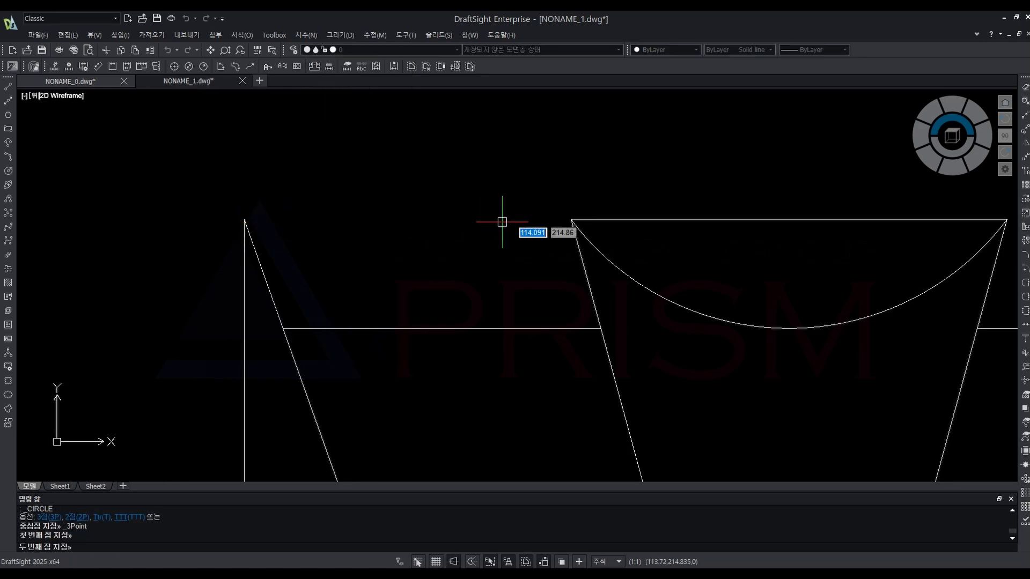
pyautogui.click(572, 219)
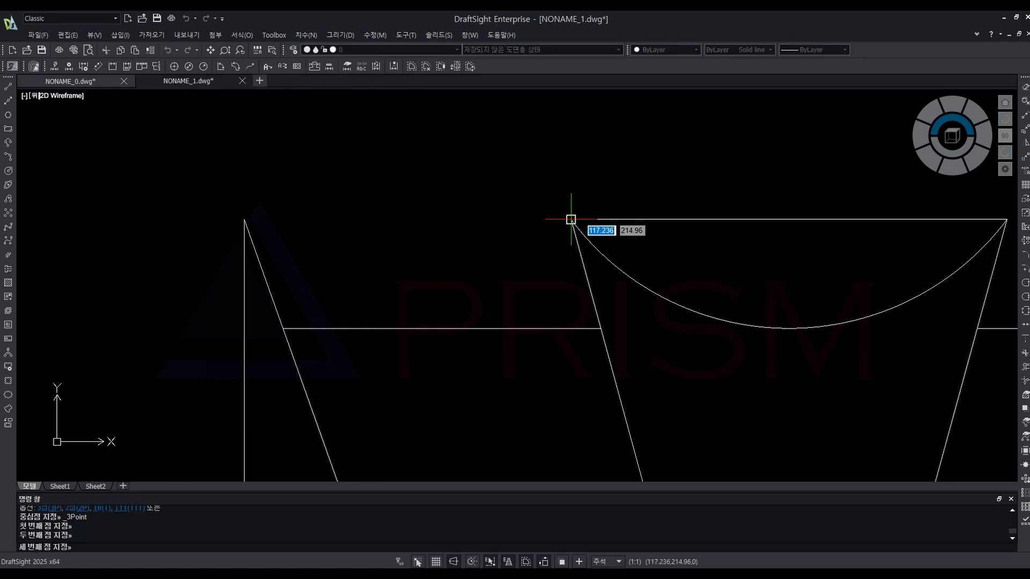
pyautogui.click(416, 328)
# Copy the circle from the left outer support's upper end to the upper end of the right inner support.
pyautogui.write('co')
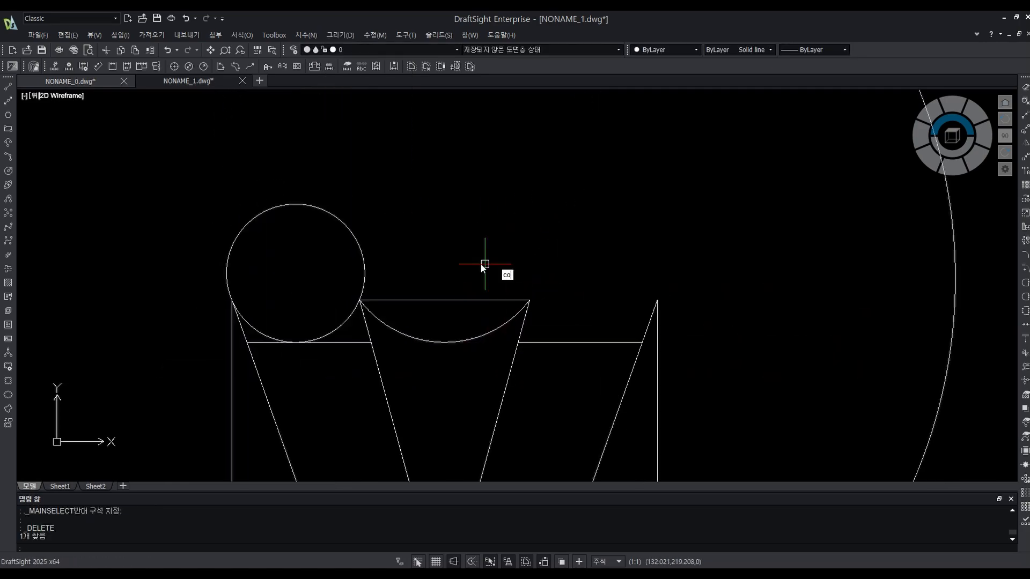
pyautogui.press('space')
pyautogui.click(342, 223)
pyautogui.press('space')
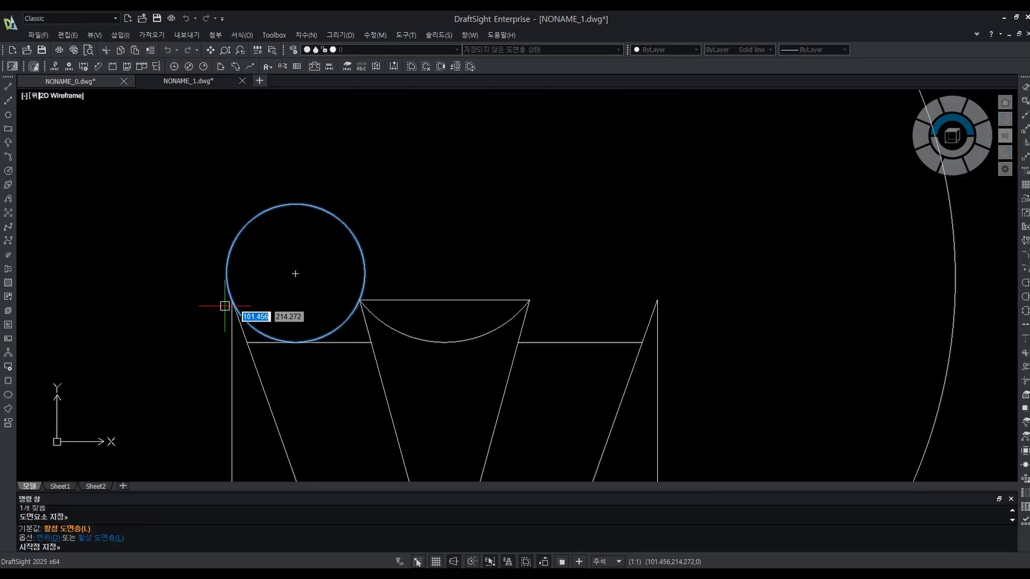
pyautogui.click(232, 300)
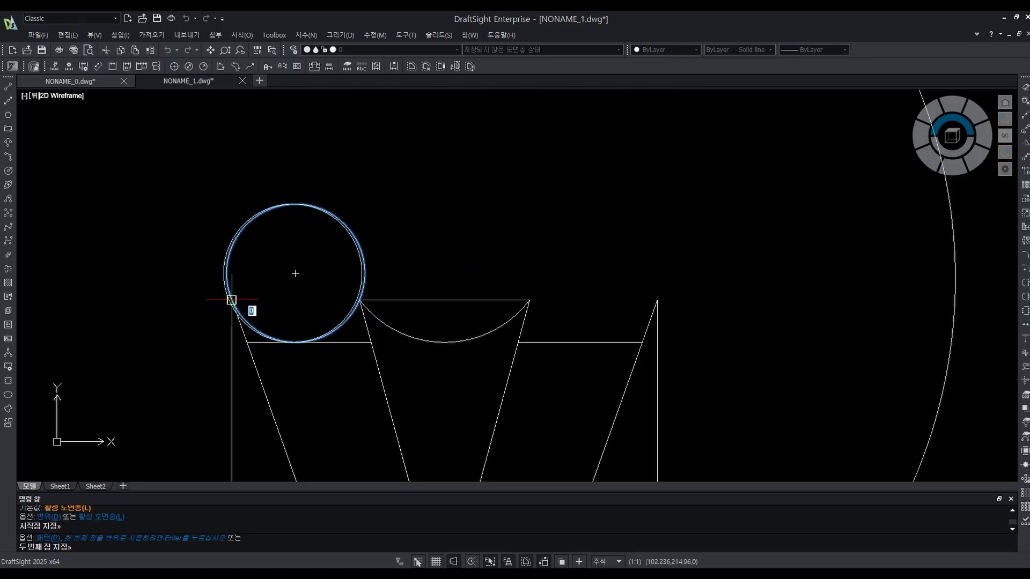
pyautogui.click(523, 300)
pyautogui.scroll(5, 650, 305)
pyautogui.press('Escape')
pyautogui.scroll(-5, 650, 304)
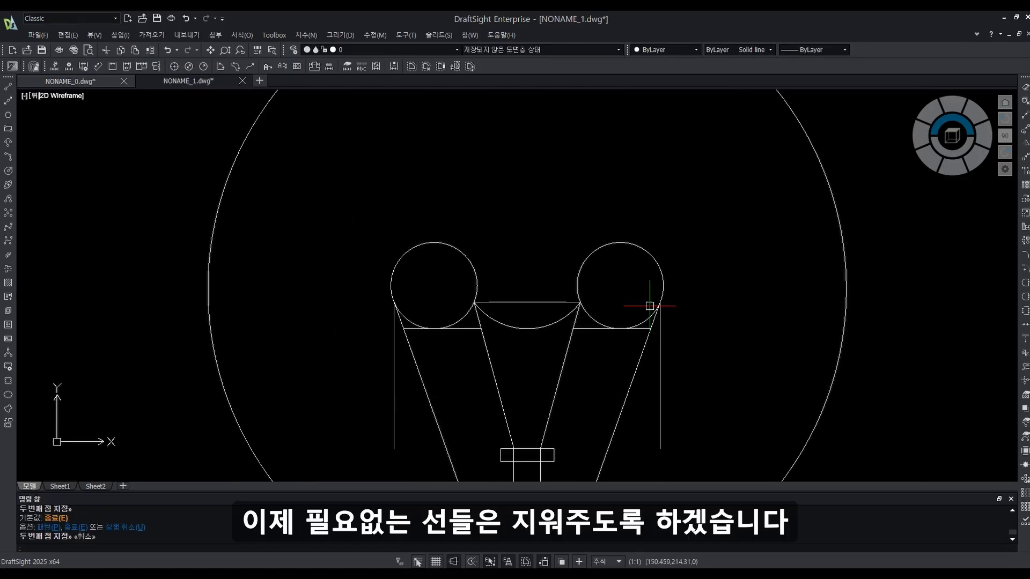
# Trim the upper portions of both circles, leaving the hanging arcs between the outer and inner supports.
pyautogui.moveTo(493, 325); pyautogui.dragTo(471, 318, button='middle')
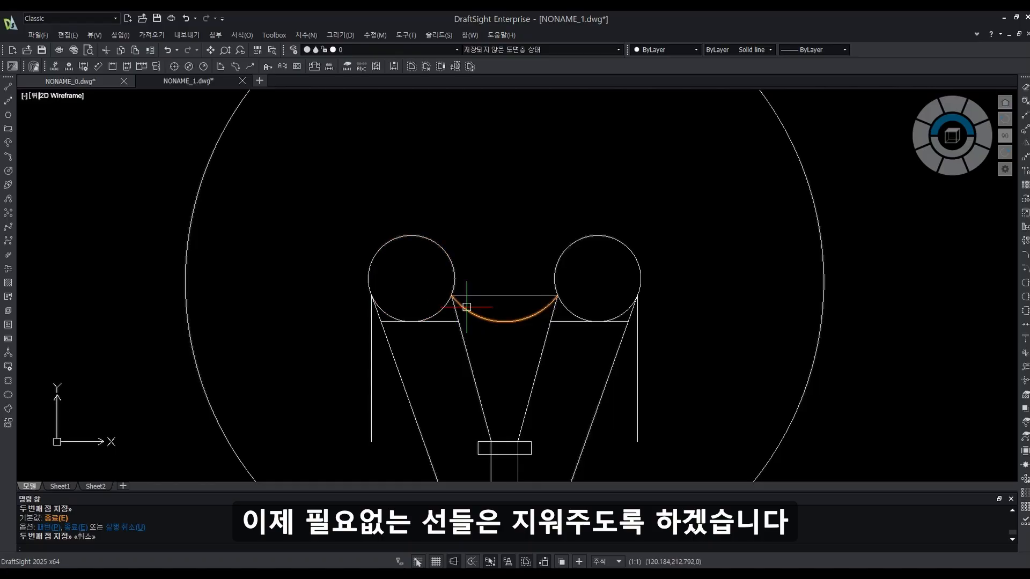
pyautogui.write('tr')
pyautogui.press('Return')
pyautogui.press('Return')
pyautogui.click(442, 247)
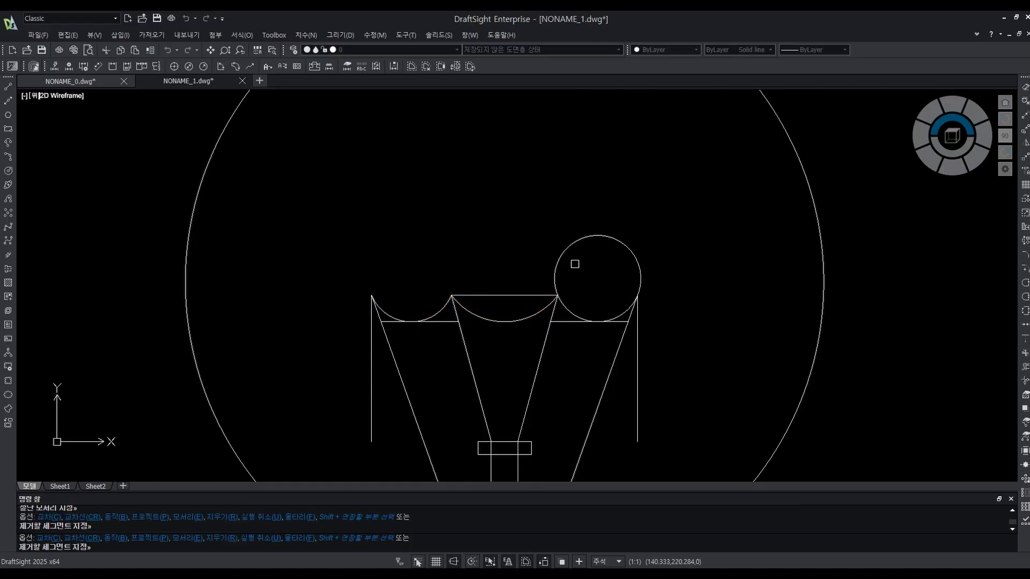
pyautogui.click(567, 241)
pyautogui.press('Escape')
# Delete the two lower horizontal construction lines beneath the outer filament arcs.
pyautogui.click(444, 317)
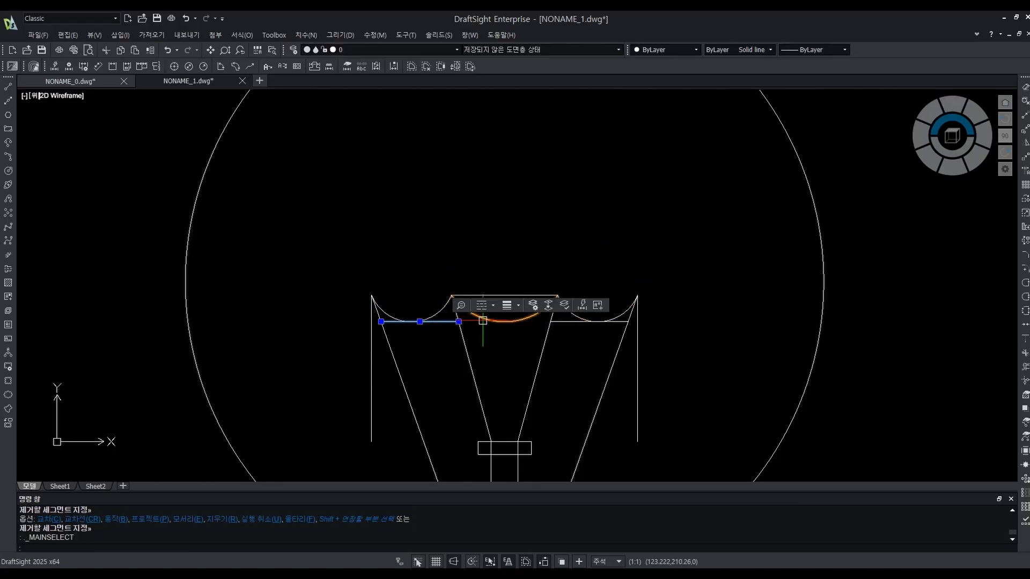
pyautogui.scroll(2, 552, 296)
pyautogui.press('Delete')
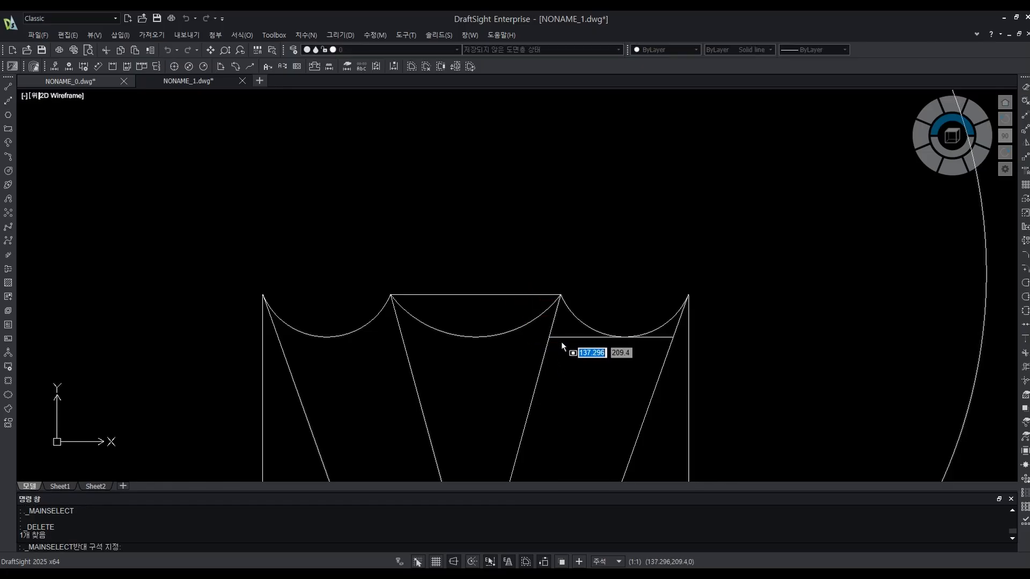
pyautogui.press('Escape')
pyautogui.press('Delete')
pyautogui.press('Escape')
pyautogui.press('Delete')
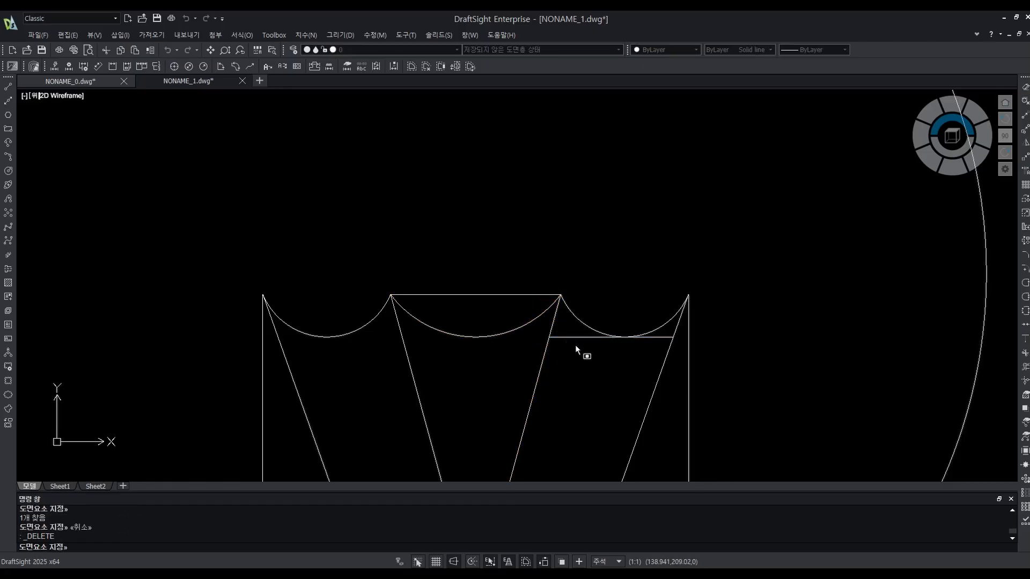
pyautogui.press('Escape')
pyautogui.click(585, 348)
pyautogui.click(573, 333)
pyautogui.press('Delete')
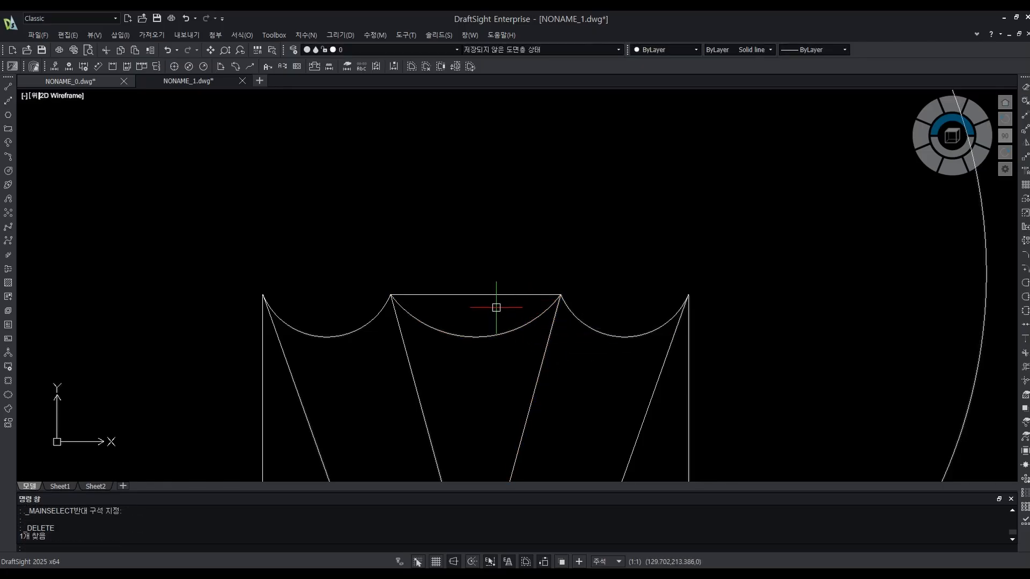
# Delete the horizontal line joining the inner supports' upper ends and the two outer vertical construction lines.
pyautogui.click(494, 300)
pyautogui.click(452, 268)
pyautogui.press('Delete')
pyautogui.scroll(-2, 458, 161)
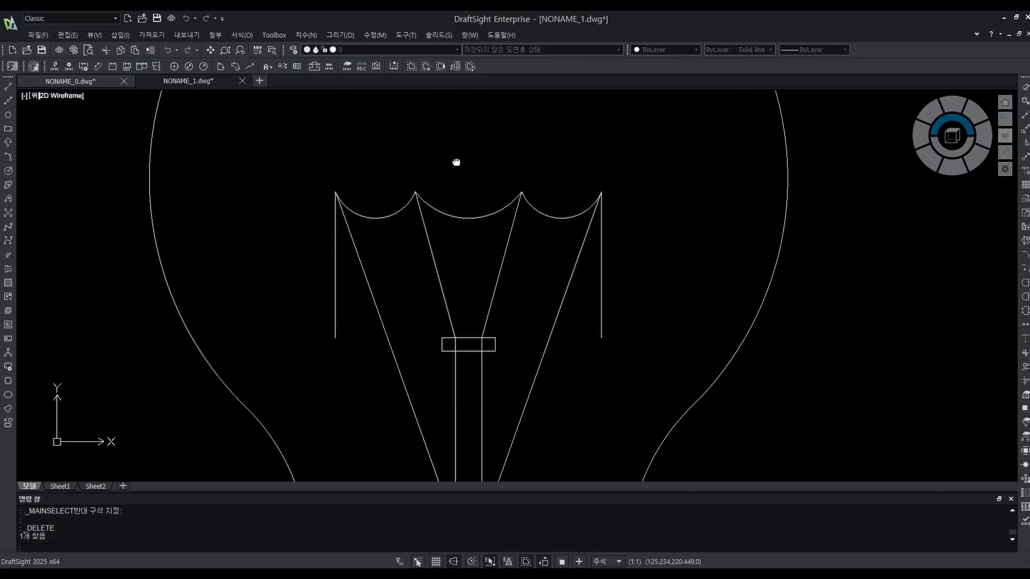
pyautogui.click(597, 304)
pyautogui.press('Delete')
pyautogui.click(333, 276)
pyautogui.click(352, 331)
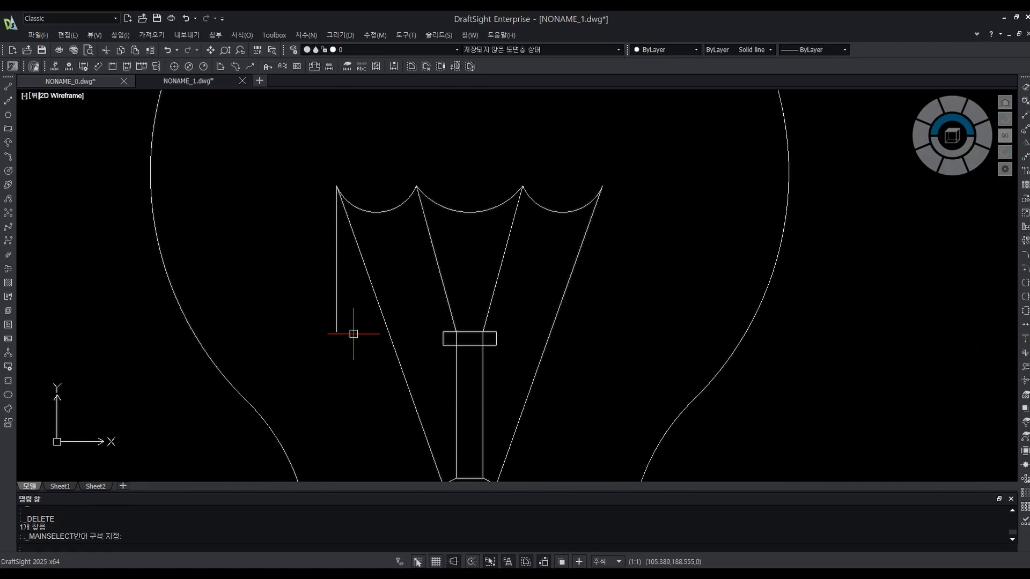
pyautogui.press('Delete')
# Trim the two vertical stem line segments that cross the small rectangle below the inner supports.
pyautogui.scroll(-3, 416, 275)
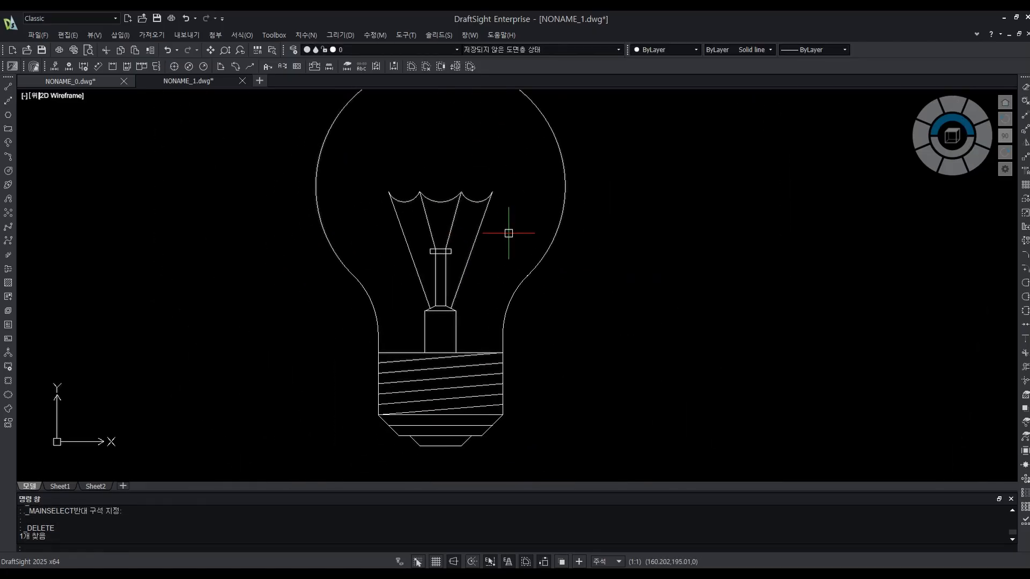
pyautogui.scroll(5, 501, 236)
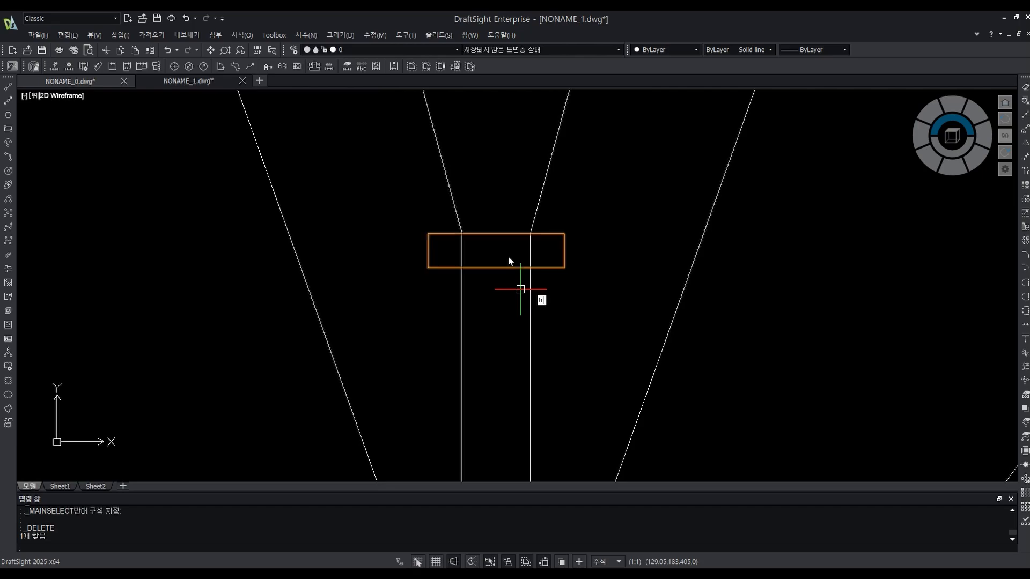
pyautogui.press('Return')
pyautogui.moveTo(549, 249)
pyautogui.mouseDown()
pyautogui.moveTo(483, 256)
pyautogui.moveTo(441, 243)
pyautogui.mouseUp()
# Hatch the tapered band in the lower part of the screw base with the ANSI31 pattern at a denser scale.
pyautogui.scroll(-2, 492, 254)
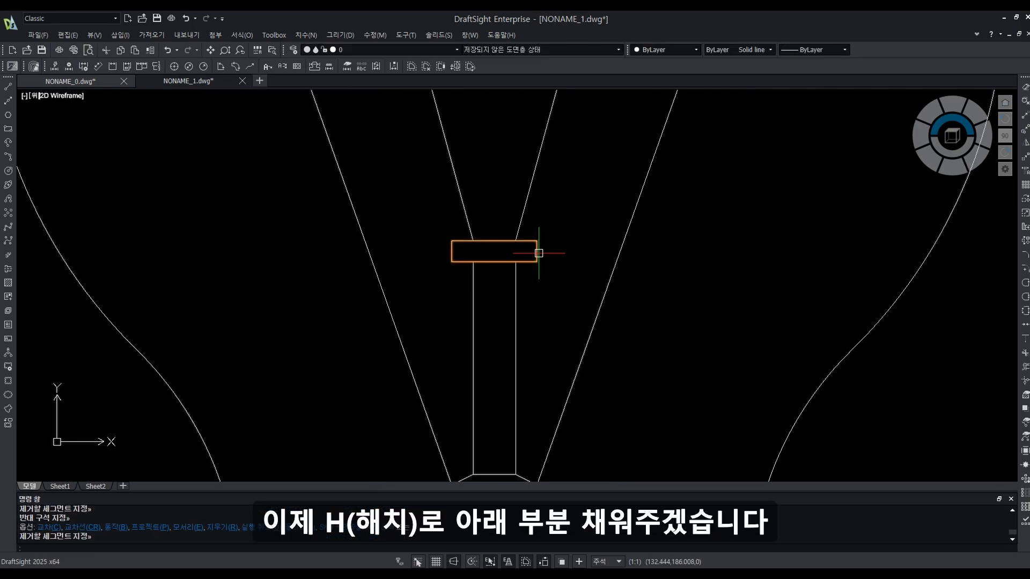
pyautogui.scroll(-3, 538, 253)
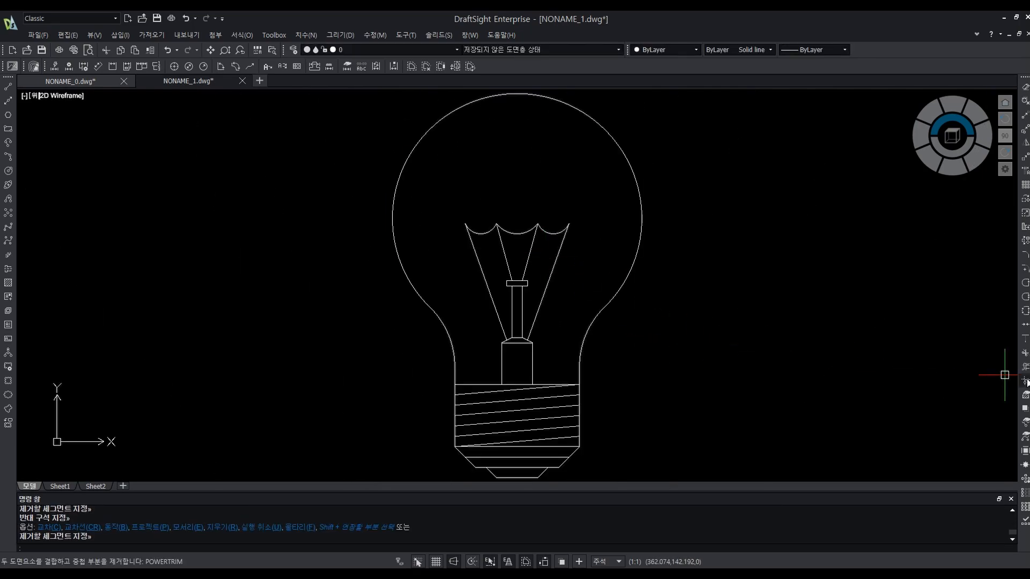
pyautogui.press('Return')
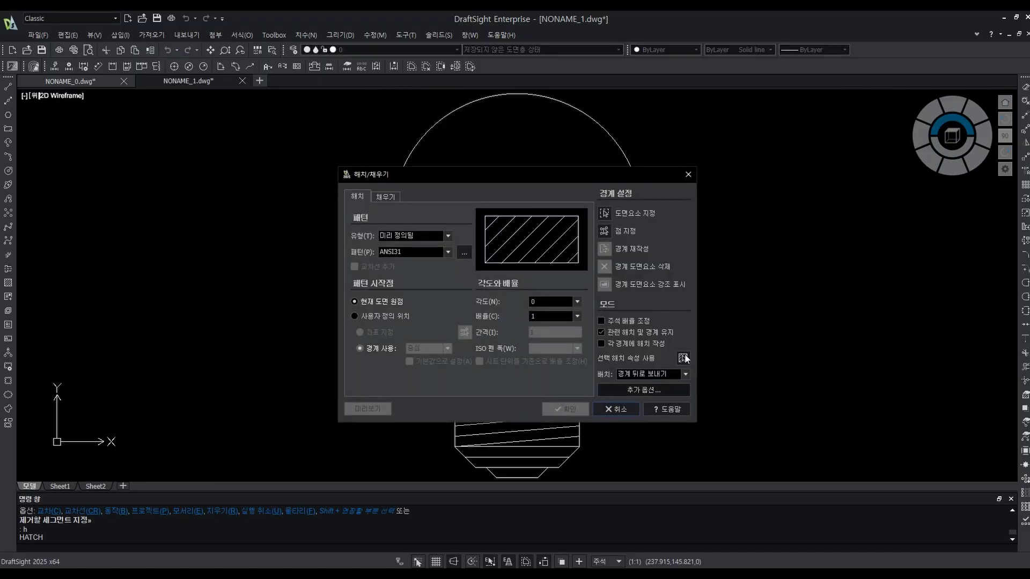
pyautogui.click(604, 231)
pyautogui.click(511, 458)
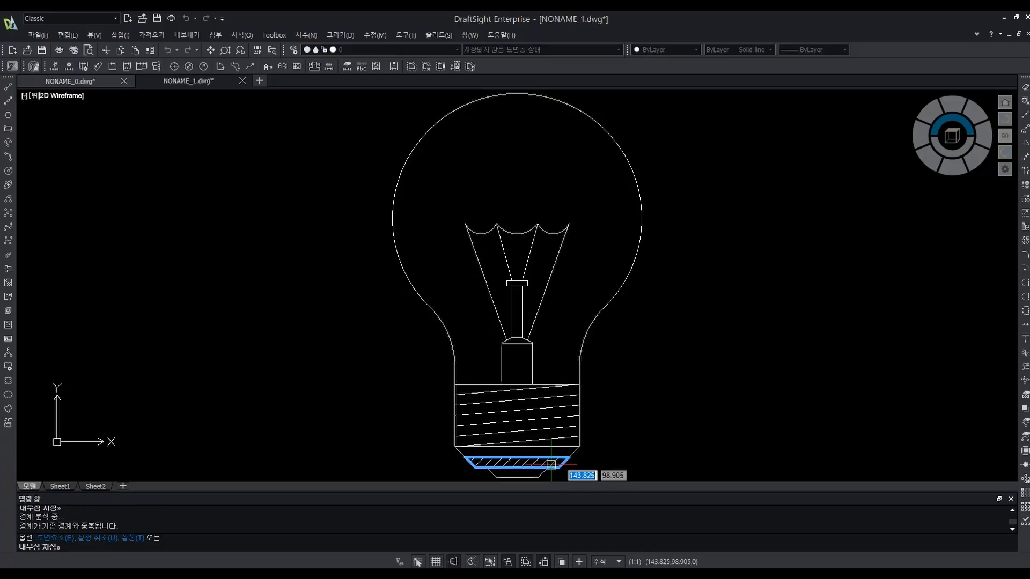
pyautogui.press('Return')
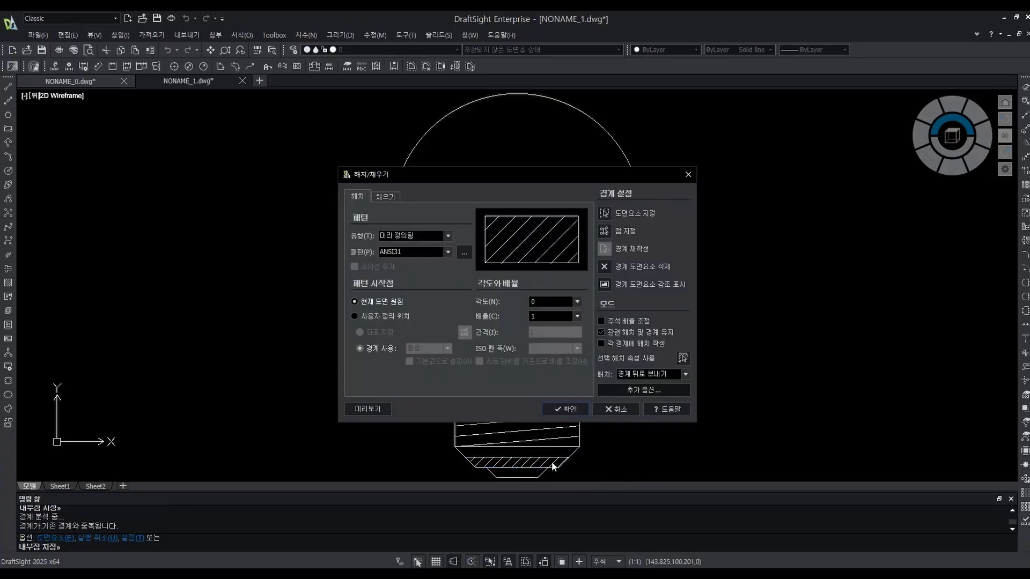
pyautogui.click(578, 316)
pyautogui.click(556, 324)
pyautogui.click(576, 406)
pyautogui.scroll(-2, 671, 332)
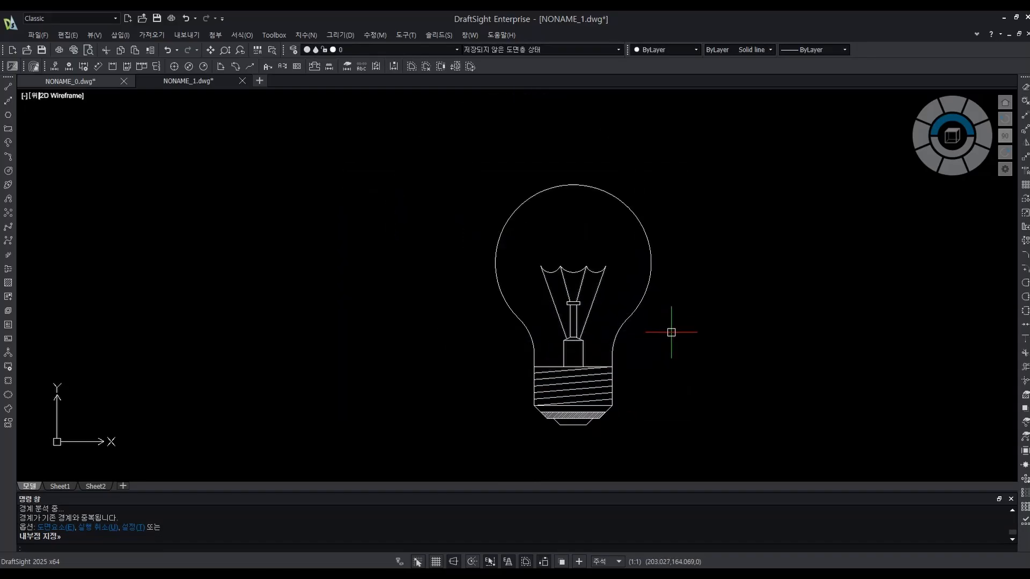
pyautogui.scroll(2, 681, 307)
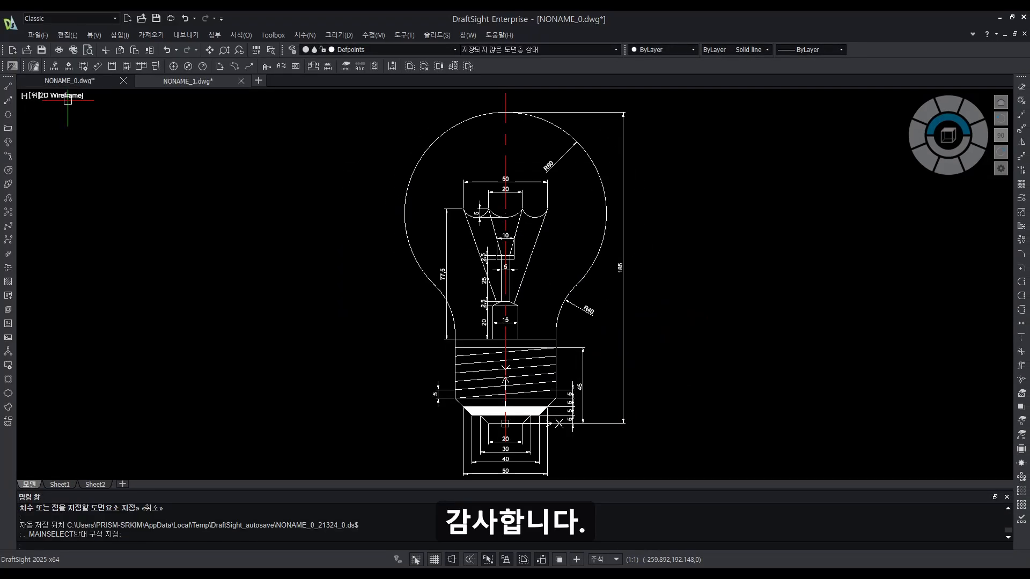